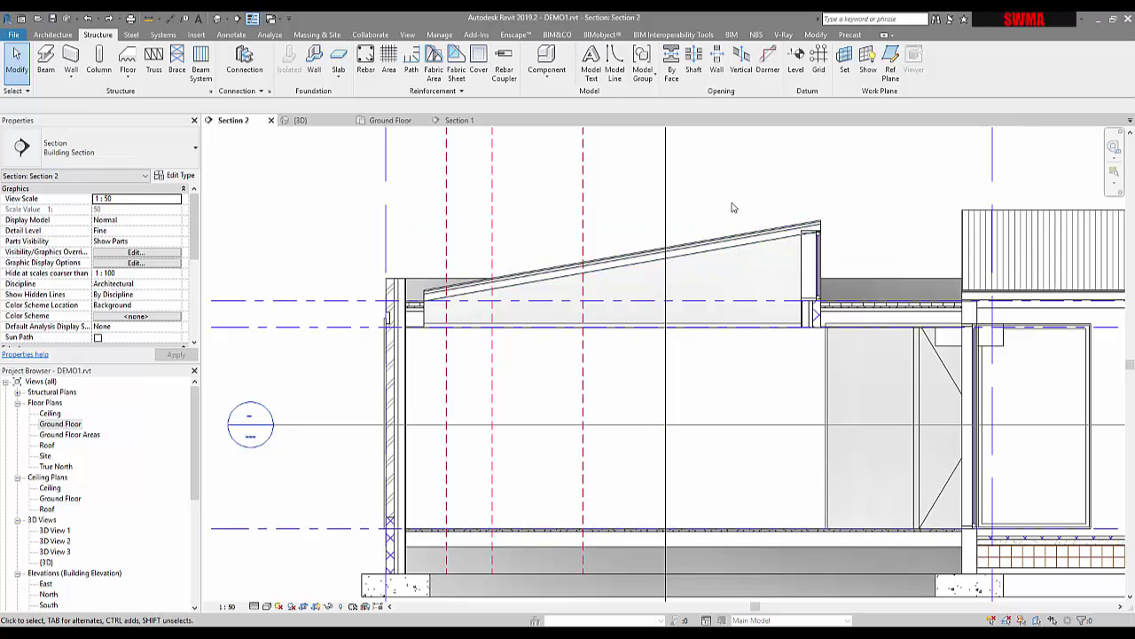
Examine the sloped roof in Section 2 and the roof edge above the courtyard windows in the 3D view
click(644, 245)
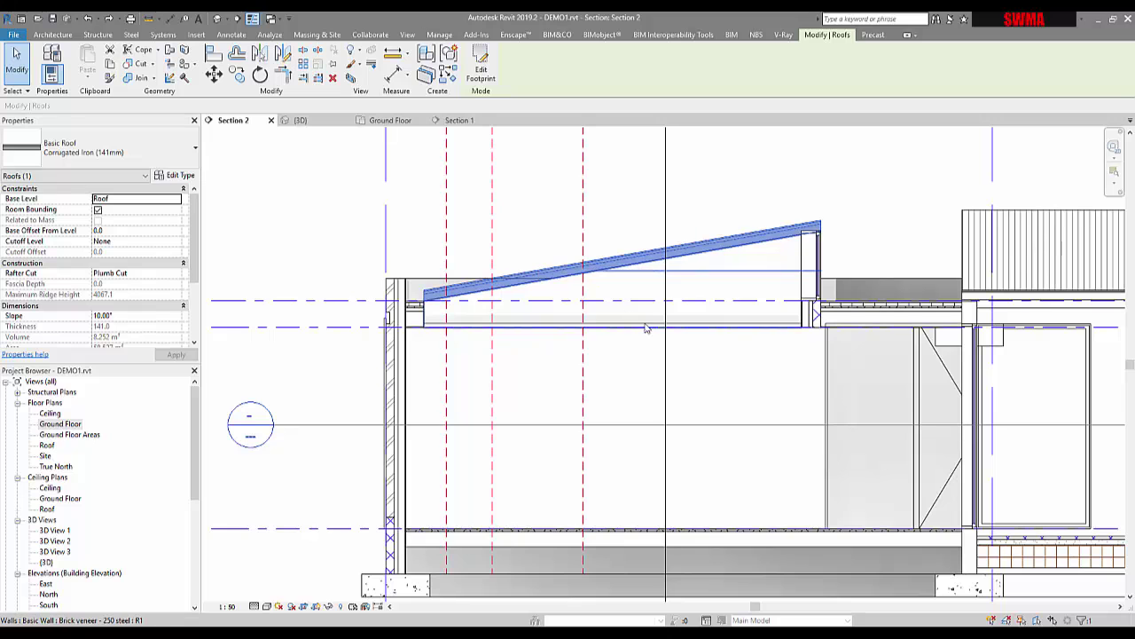
click(300, 120)
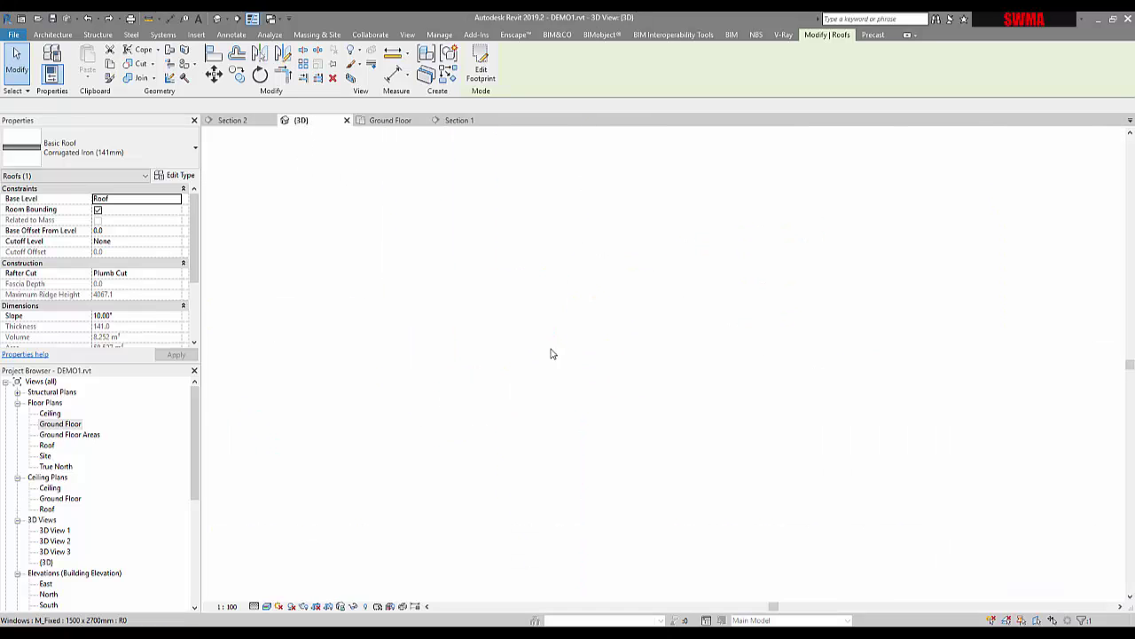
shift+middle_drag(543, 354, 679, 295)
key(Escape)
scroll(338, 365, up, 5)
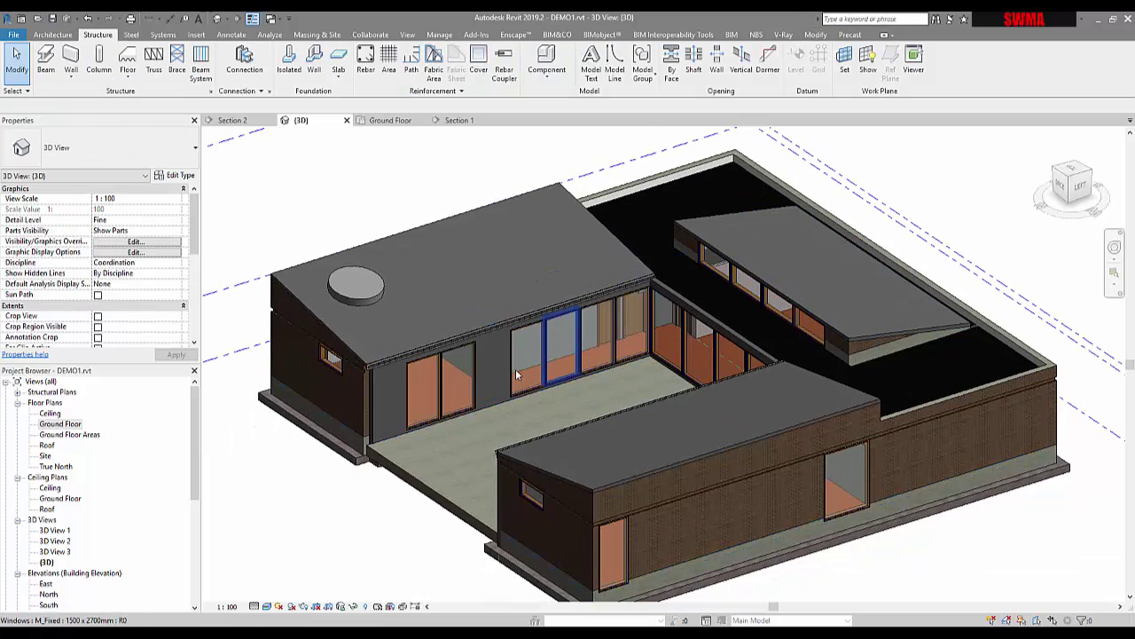
scroll(338, 364, up, 3)
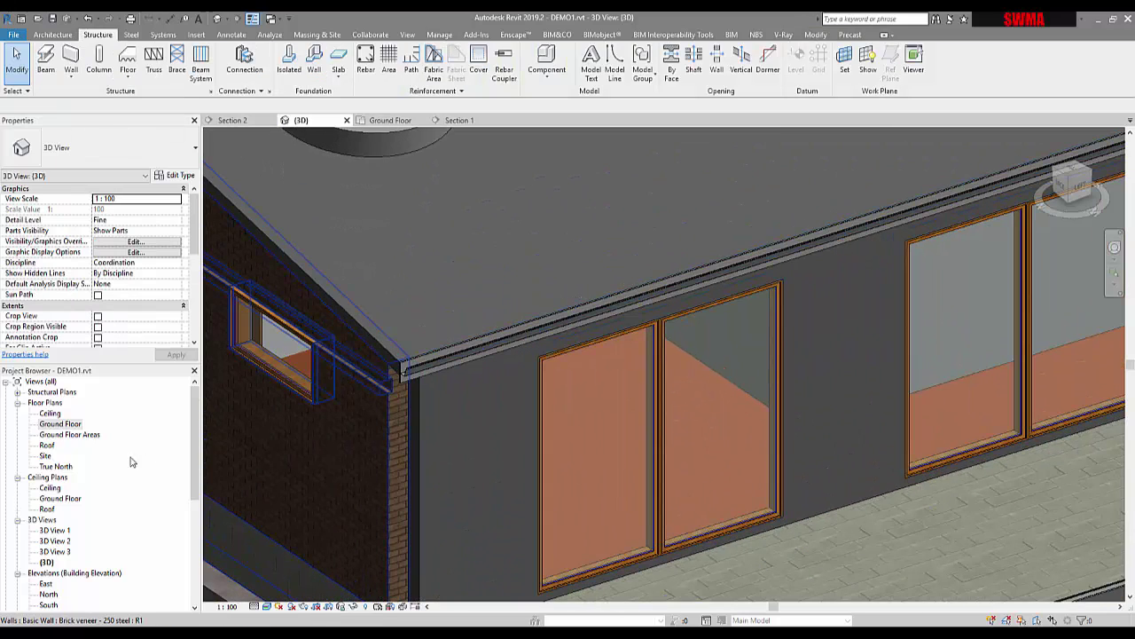
Inspect the wall corner beside the master bedroom and courtyard paving in the Ground Floor plan
click(374, 120)
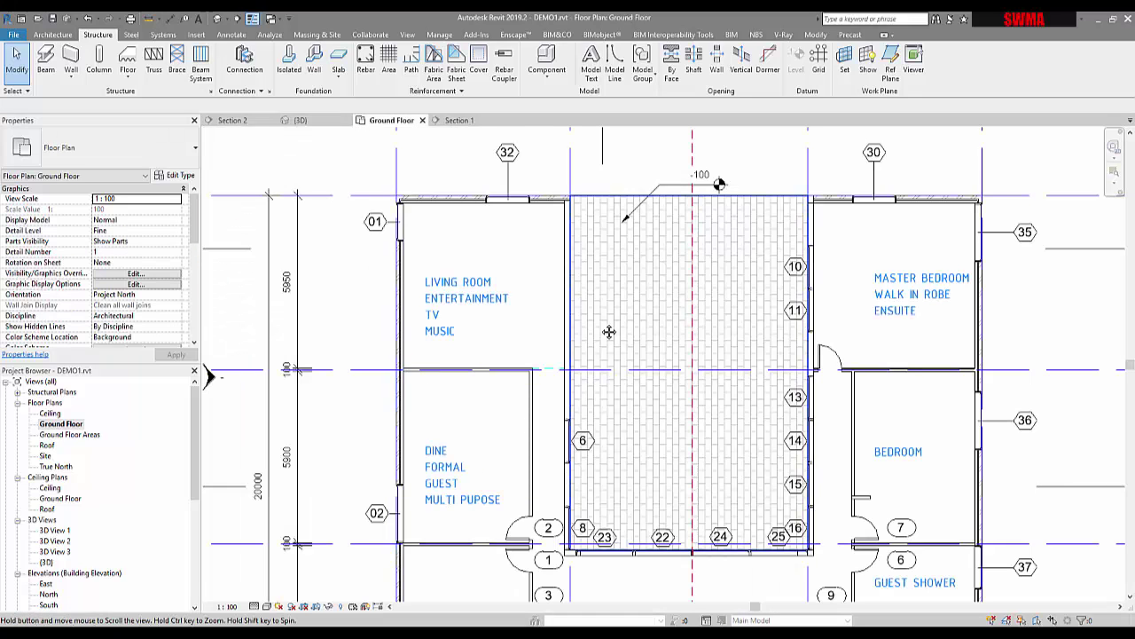
scroll(636, 196, up, 2)
scroll(635, 196, up, 3)
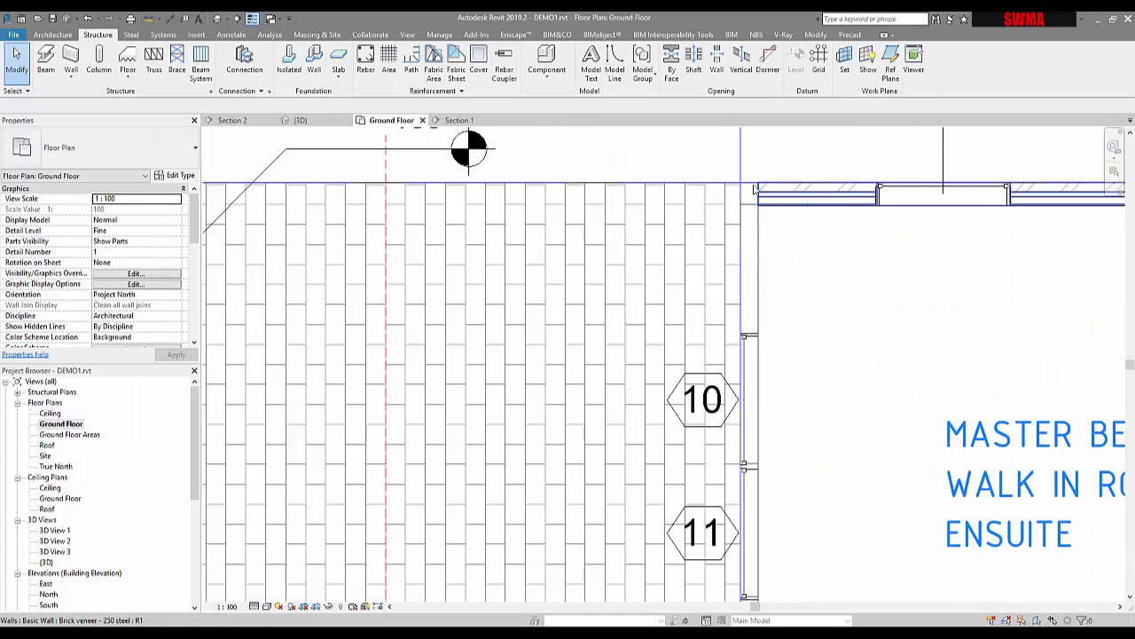
click(753, 189)
scroll(754, 189, up, 2)
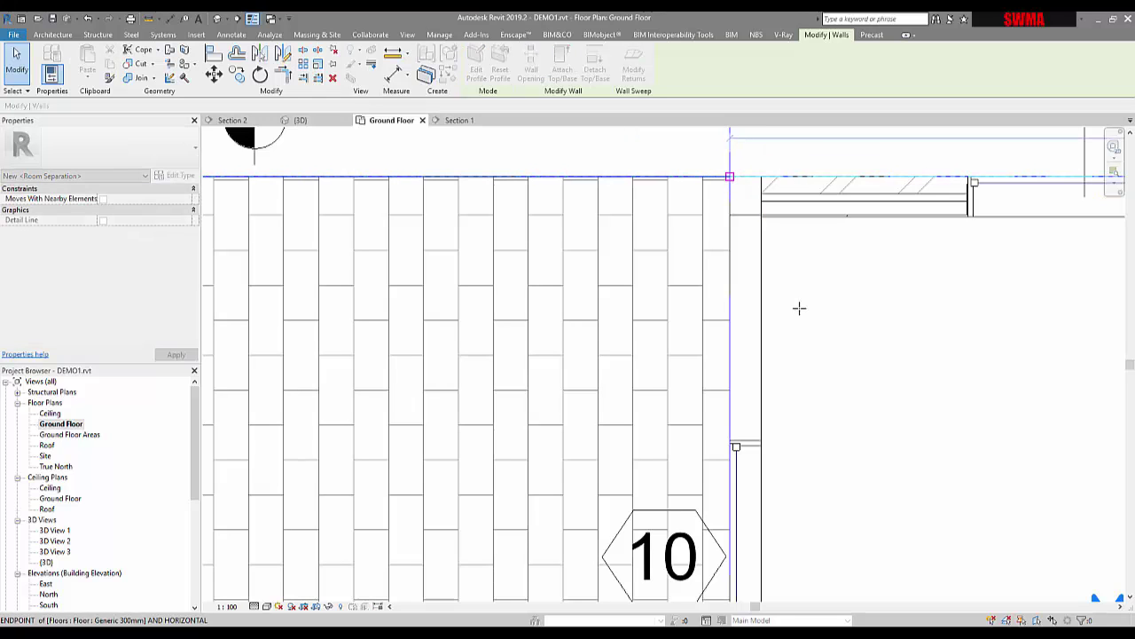
key(Escape)
scroll(763, 275, down, 2)
key(Escape)
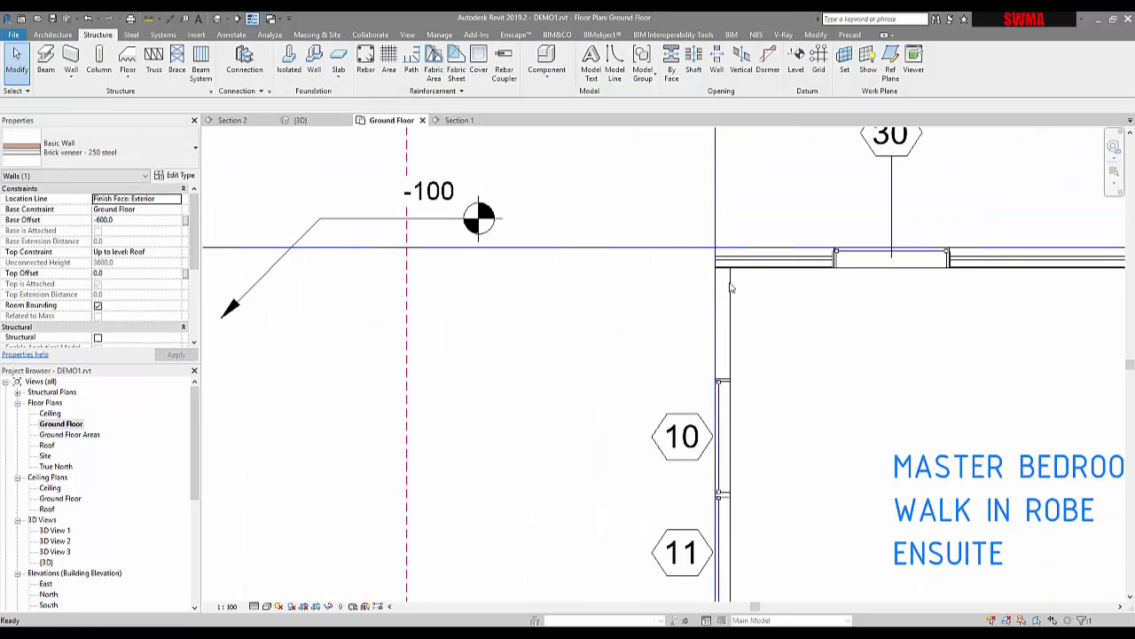
scroll(742, 263, up, 2)
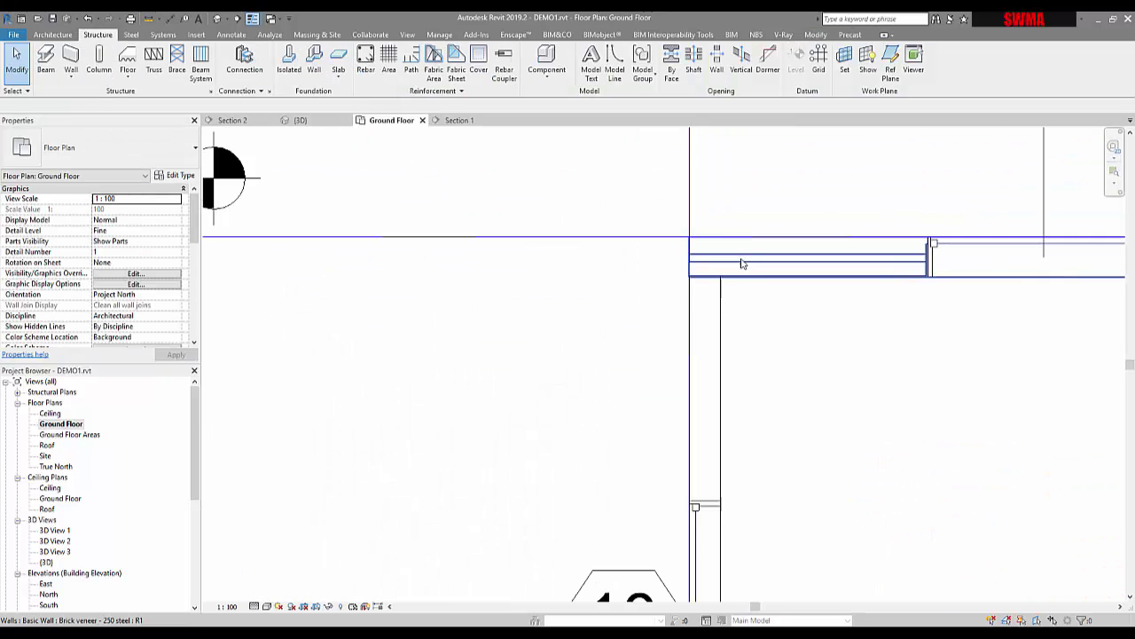
In Section 1, attach the top of the Generic 200mm wall at grid 2 to the sloped roof above it
click(458, 120)
scroll(523, 479, down, 5)
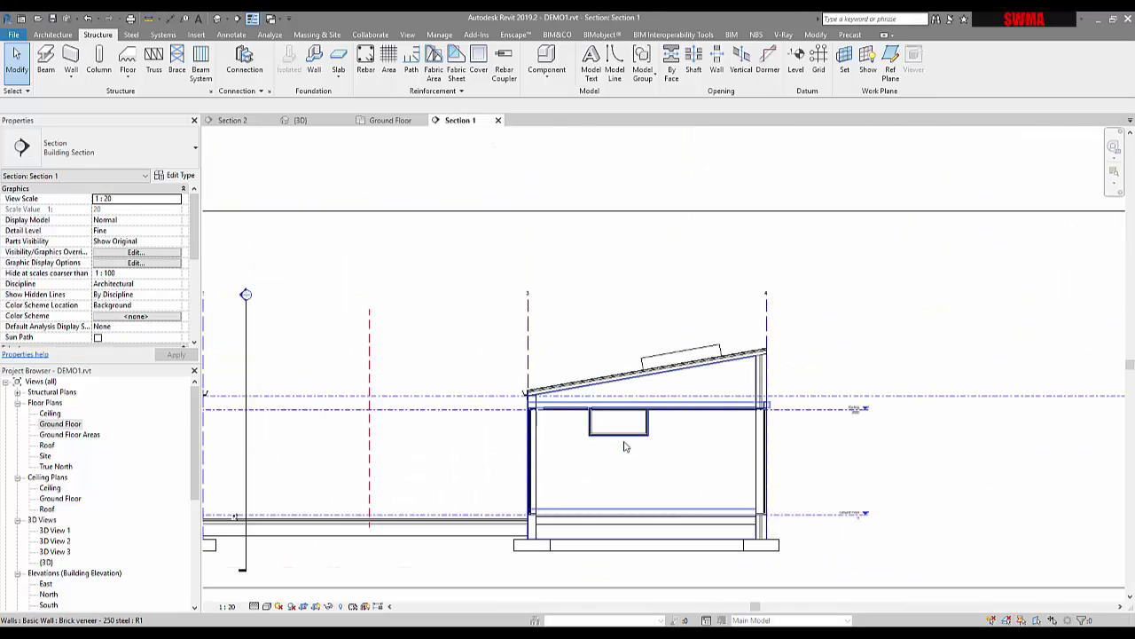
middle_drag(624, 446, 968, 422)
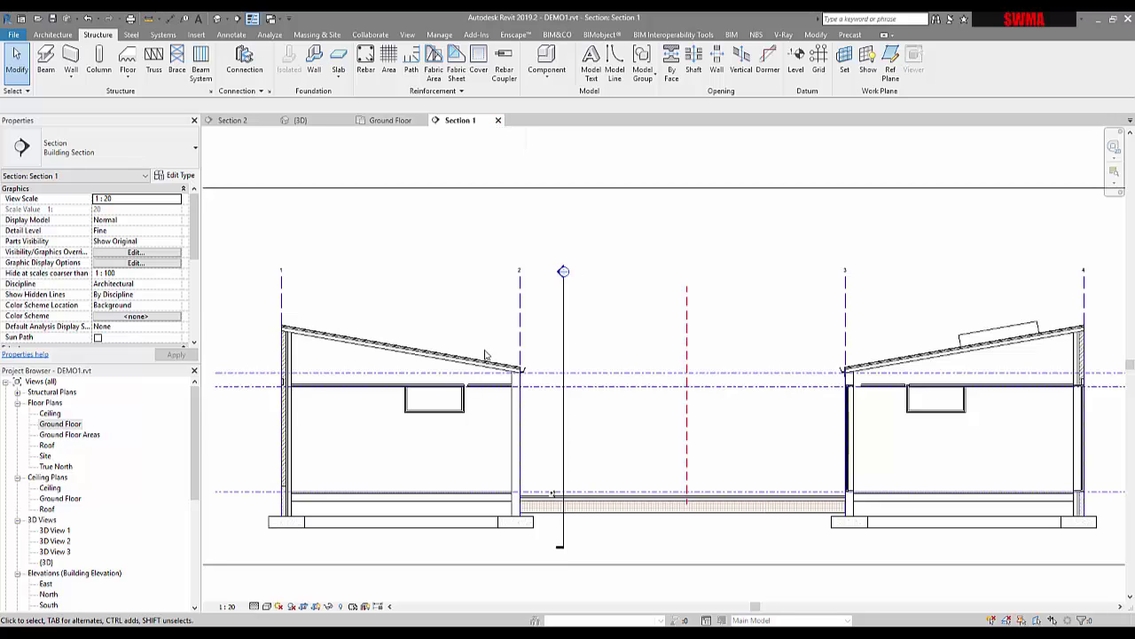
scroll(483, 355, up, 5)
click(590, 415)
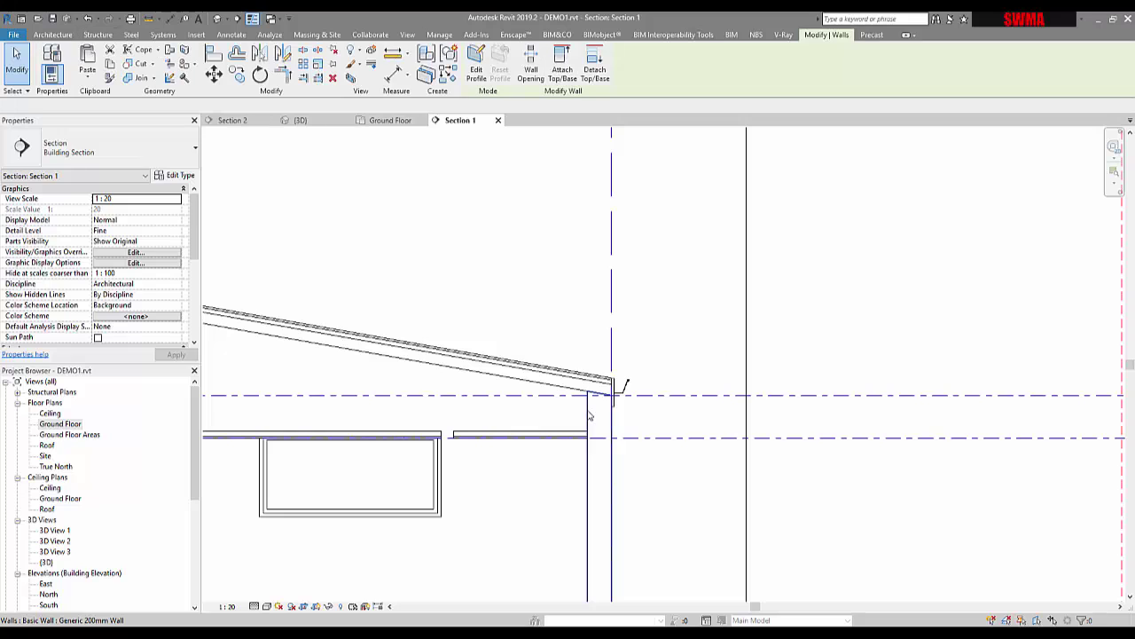
click(591, 62)
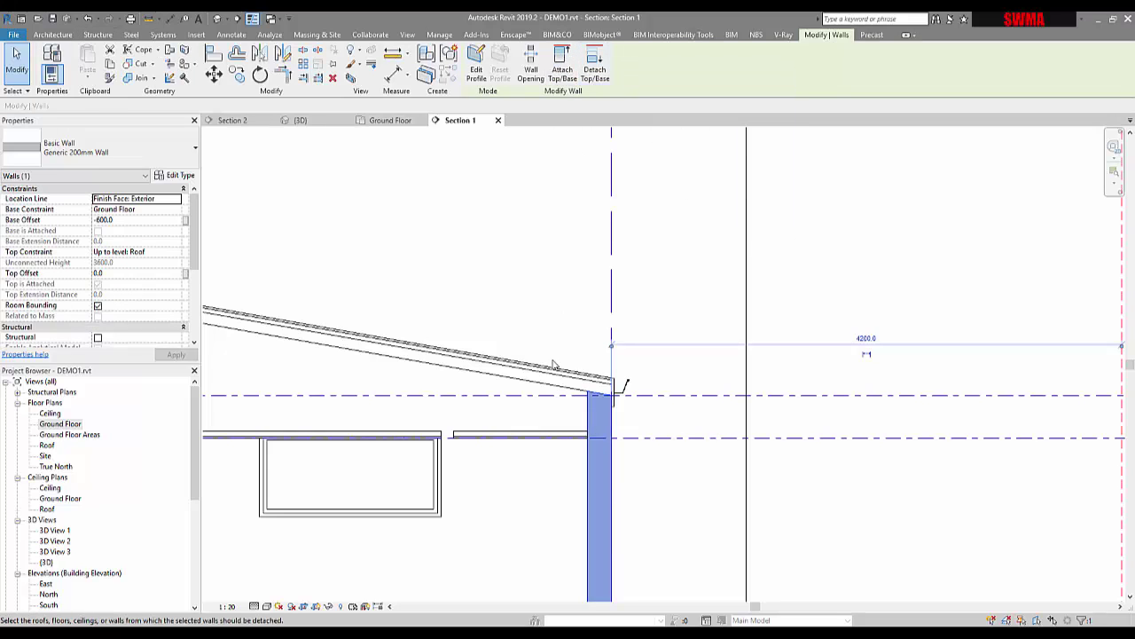
click(603, 398)
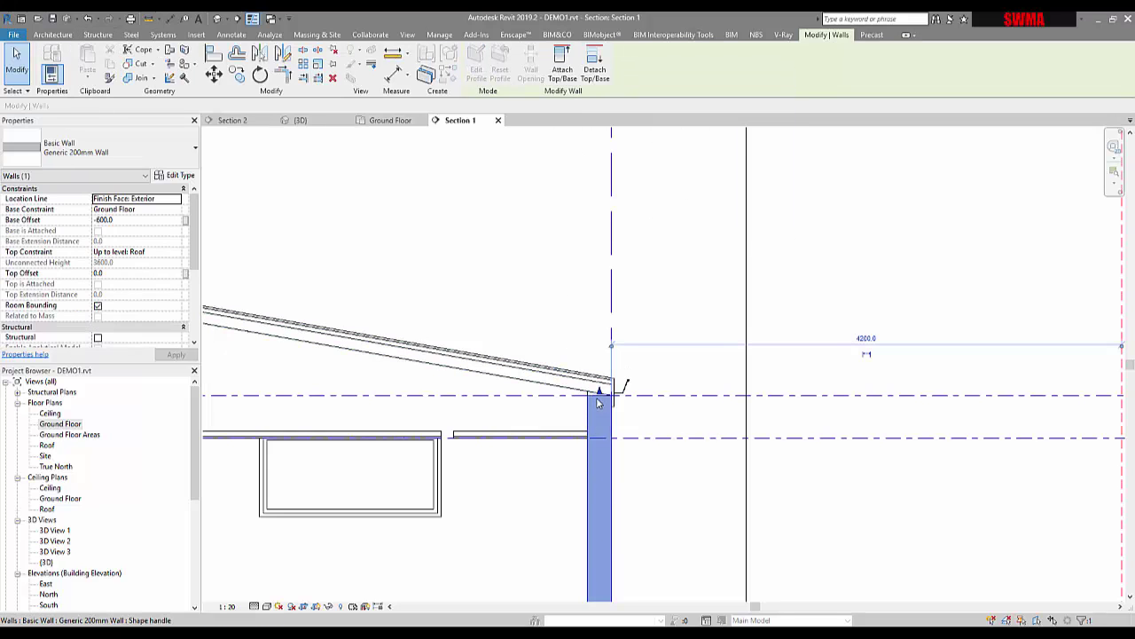
click(563, 71)
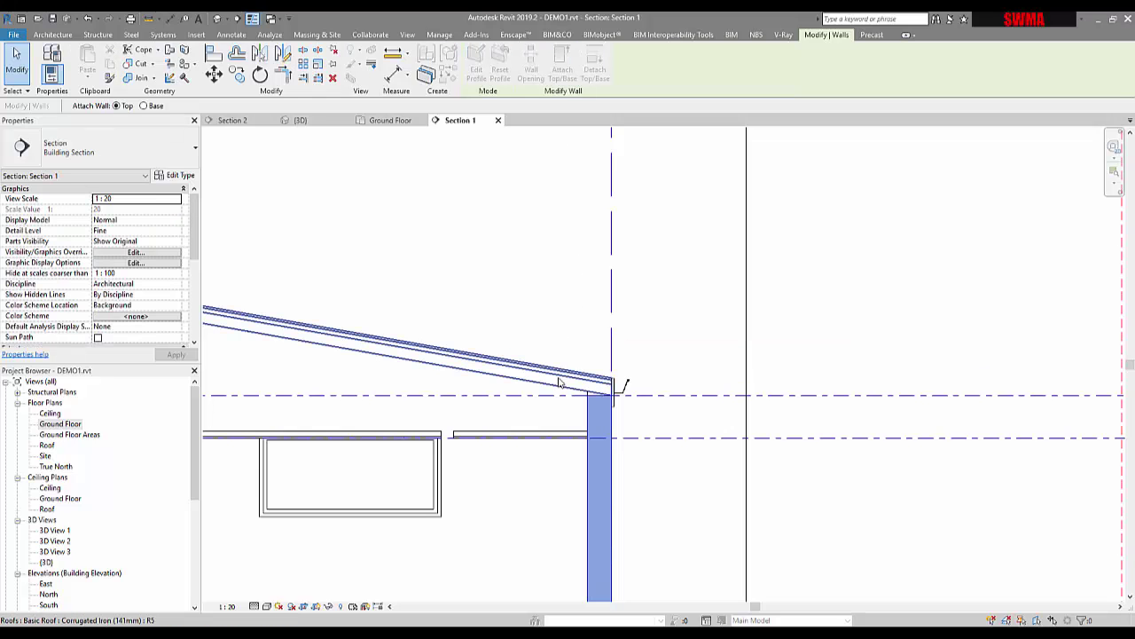
click(586, 353)
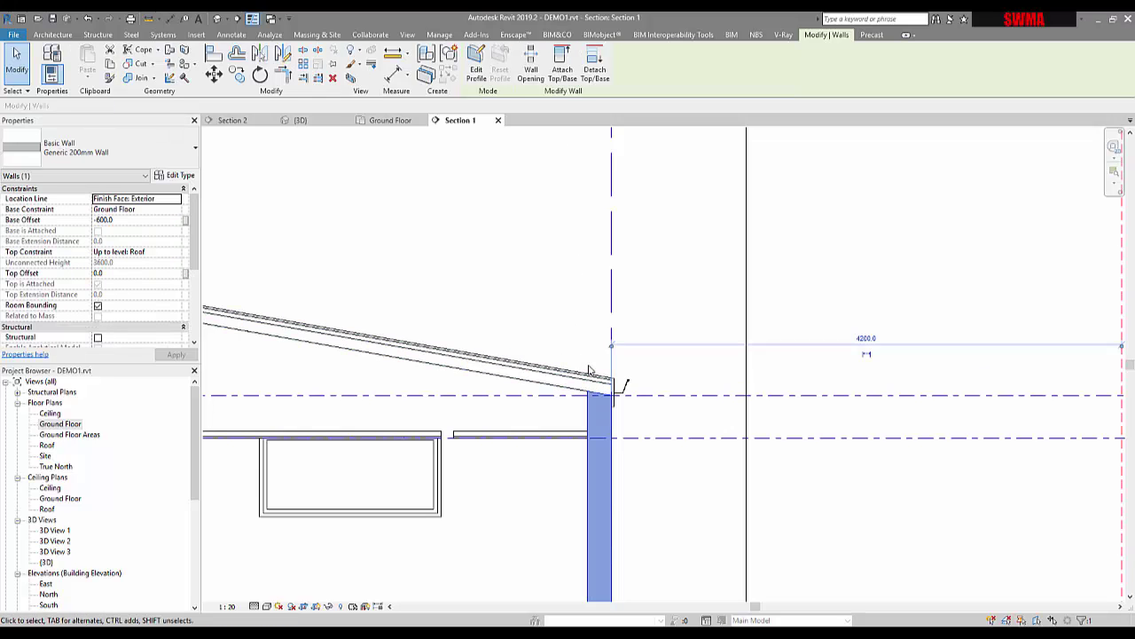
Edit the Corrugated Iron (141mm) type of the roof between grids 1 and 2, setting its Structure [1] layer thickness to 150
scroll(543, 379, down, 2)
middle_drag(543, 380, 742, 369)
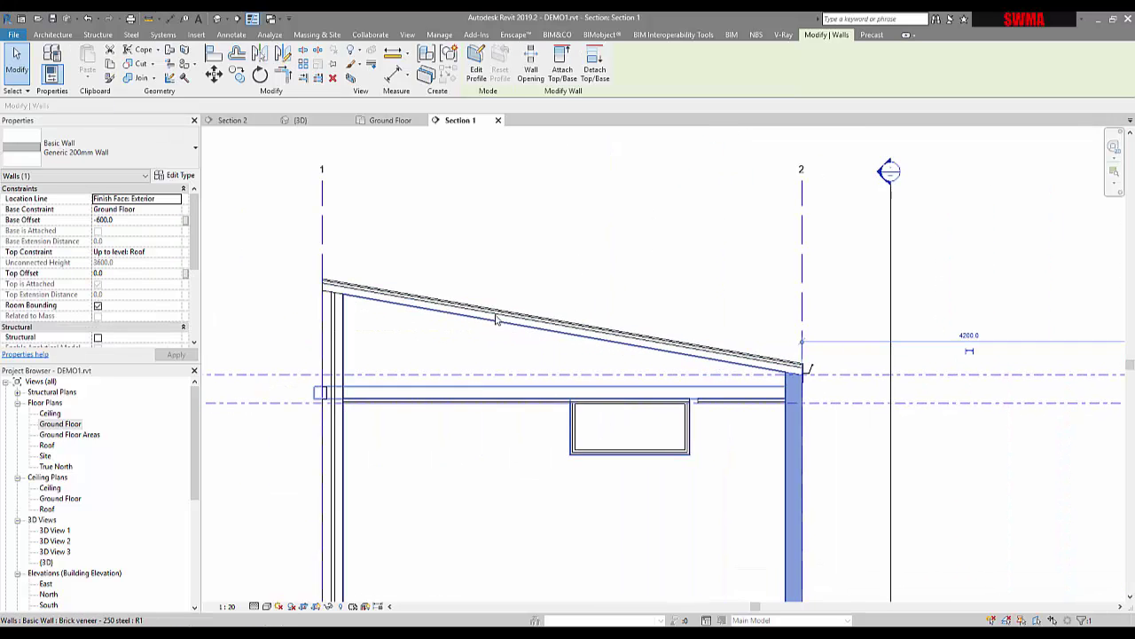
click(379, 298)
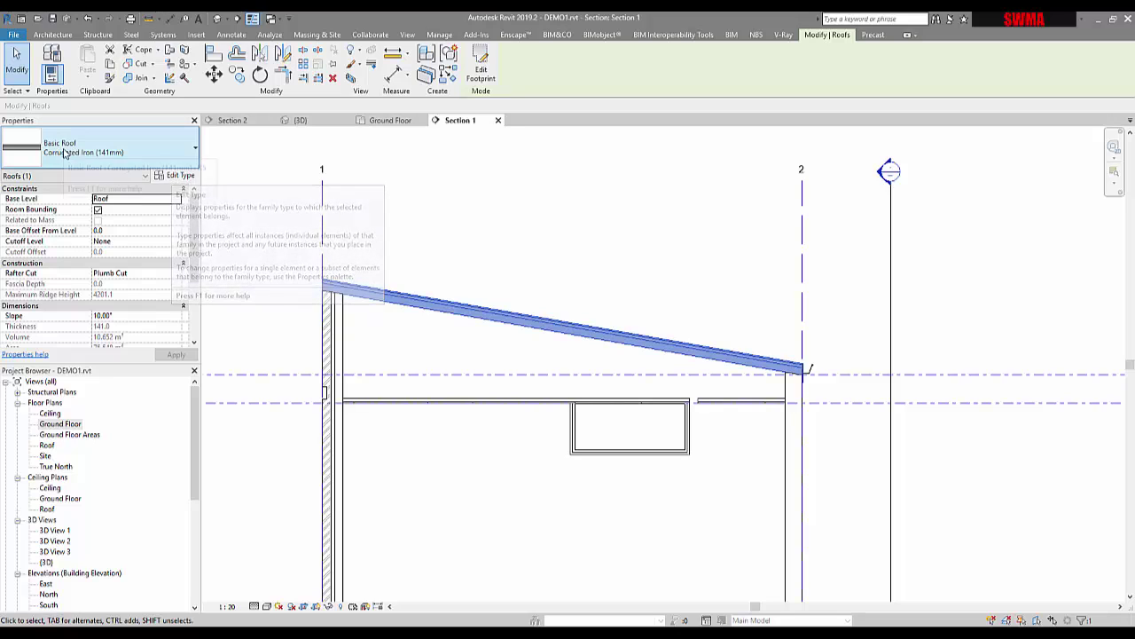
click(133, 153)
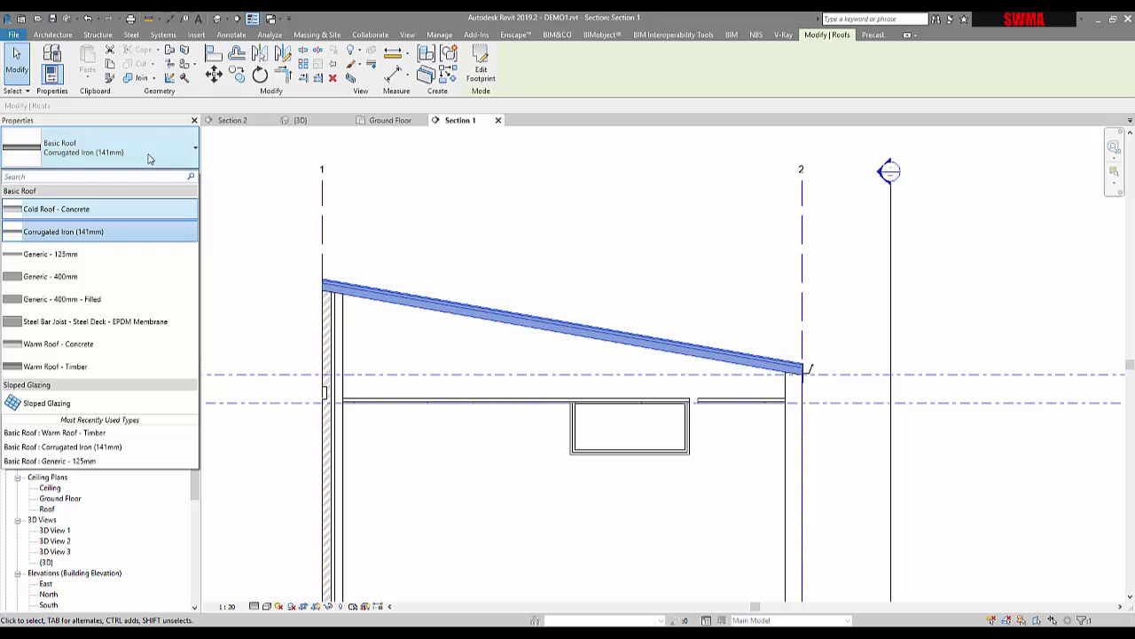
click(216, 176)
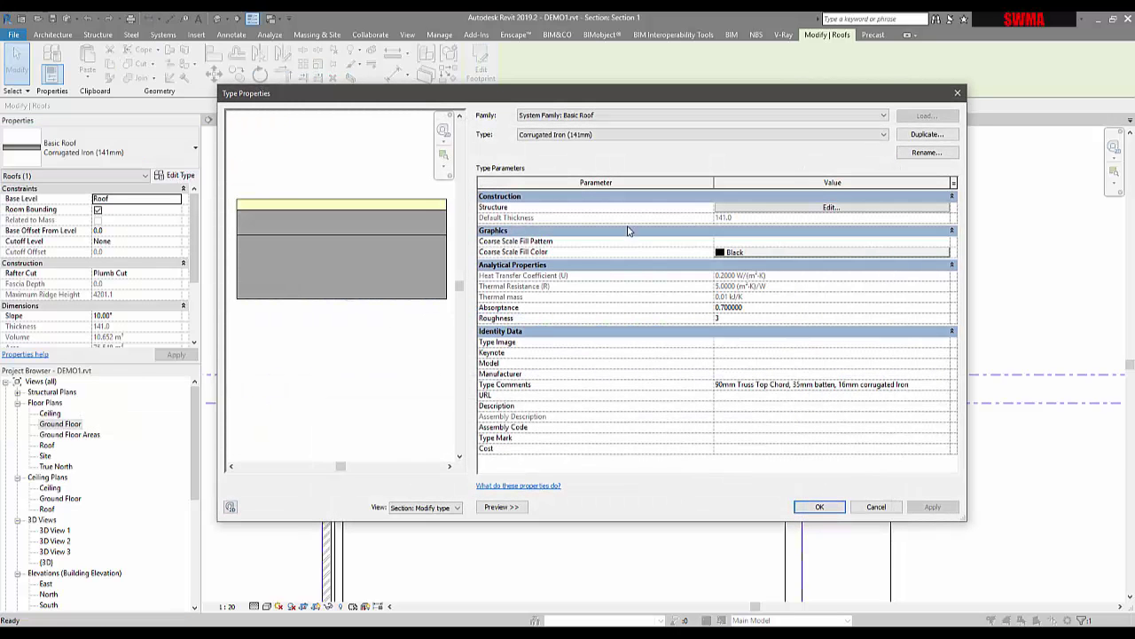
click(761, 208)
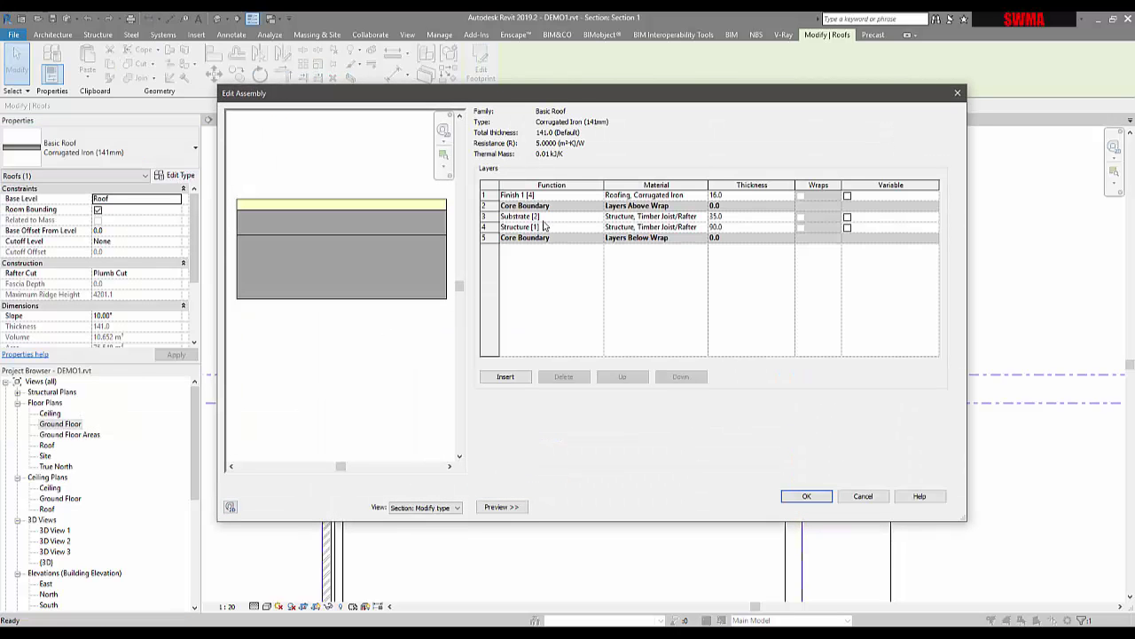
click(729, 227)
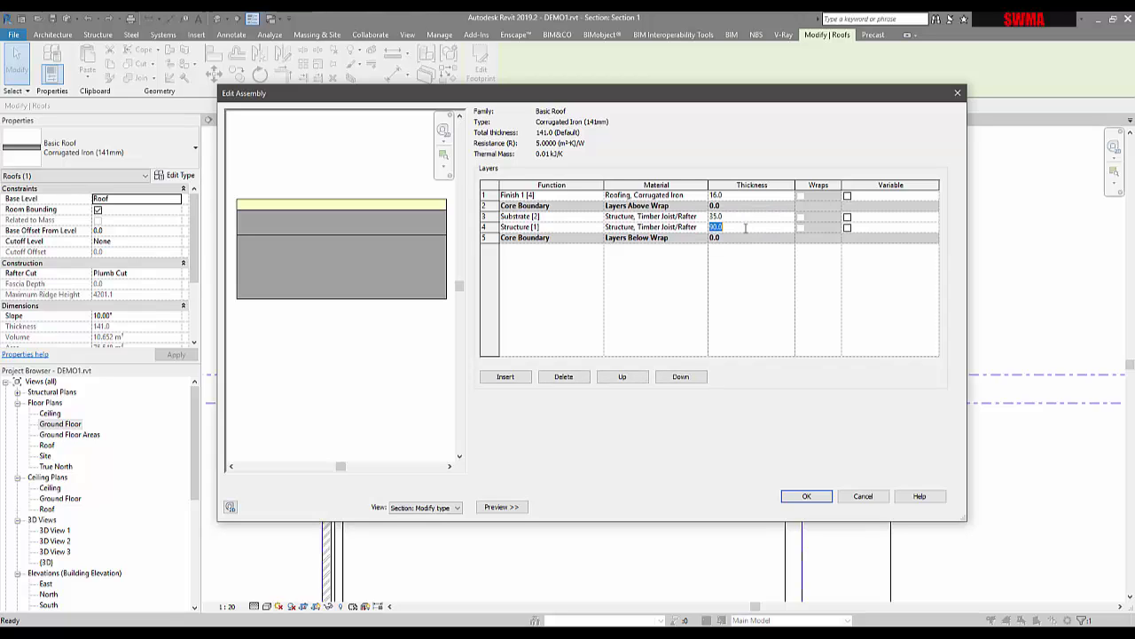
text(150)
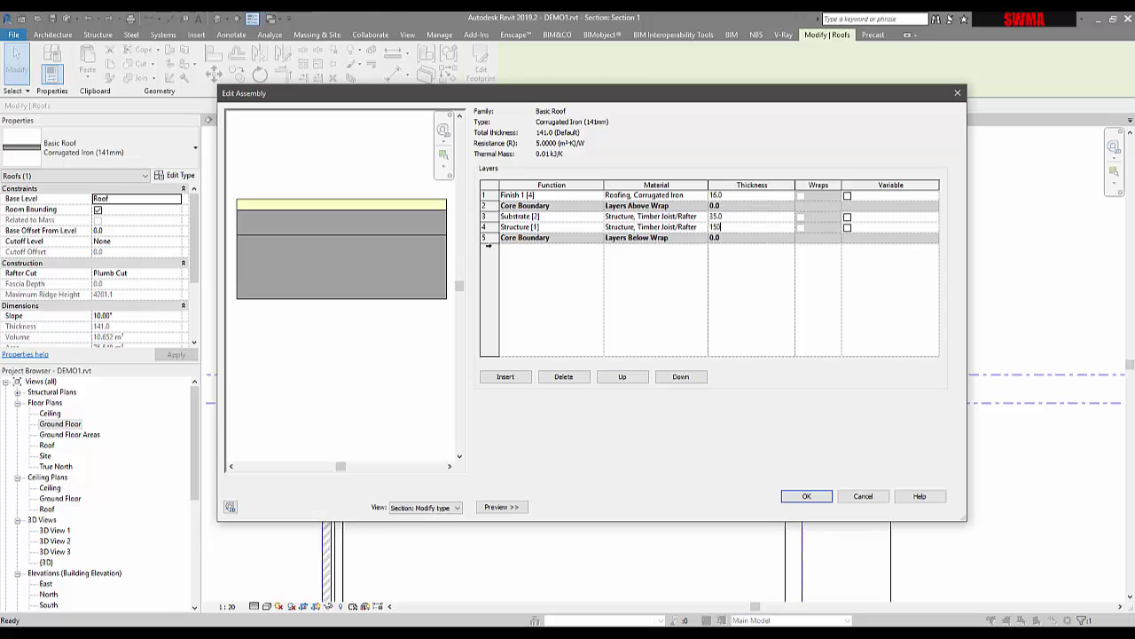
Add two new layers to the roof assembly below the lower core boundary
click(506, 377)
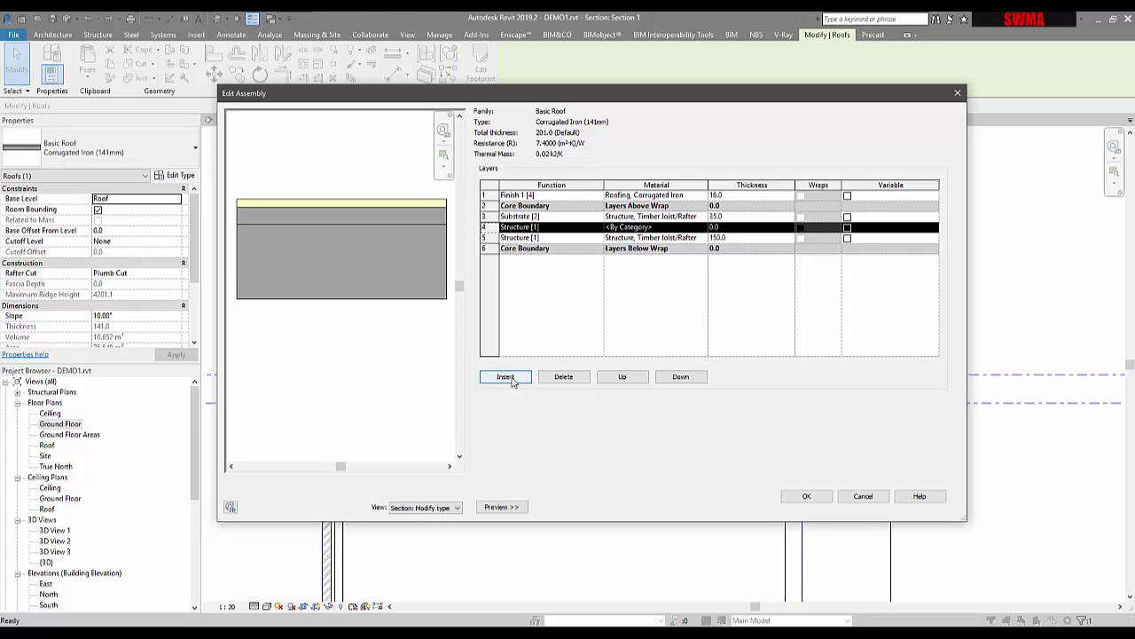
click(671, 379)
click(671, 378)
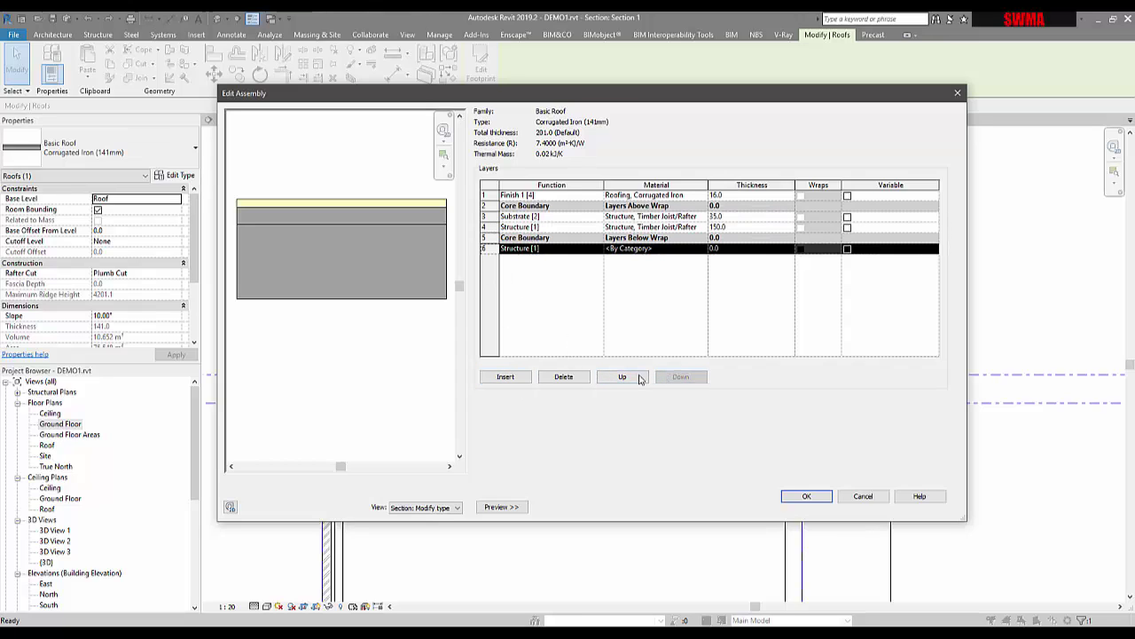
click(505, 377)
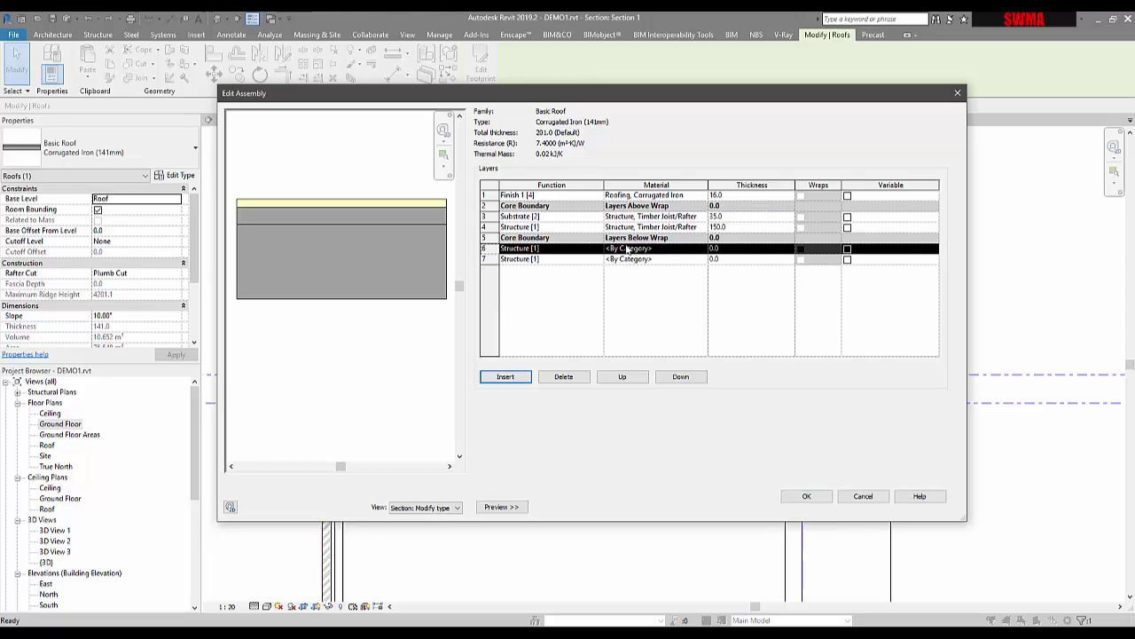
Assign the Rigid insulation material to the first layer below the core and set its thickness to 40
click(703, 251)
click(704, 249)
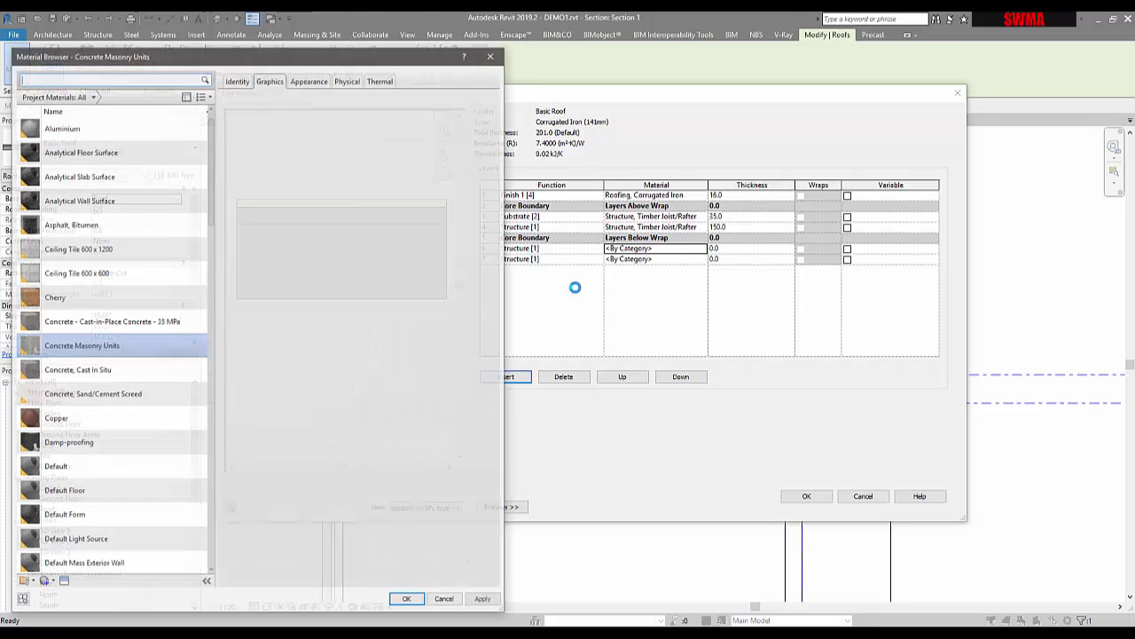
click(92, 81)
text(INSUL)
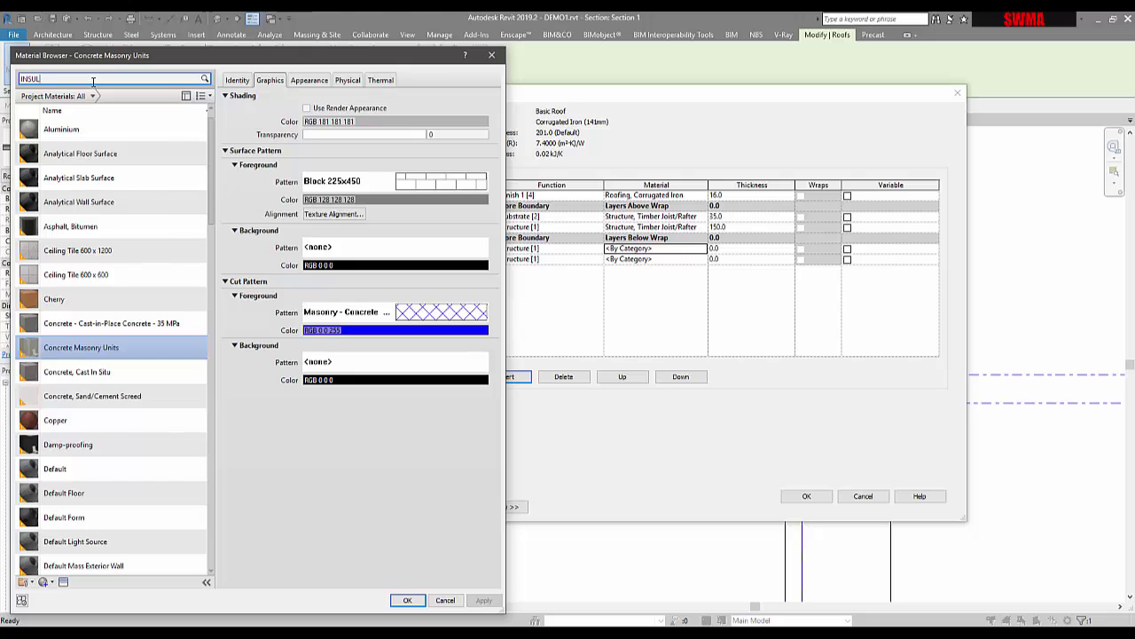
click(133, 143)
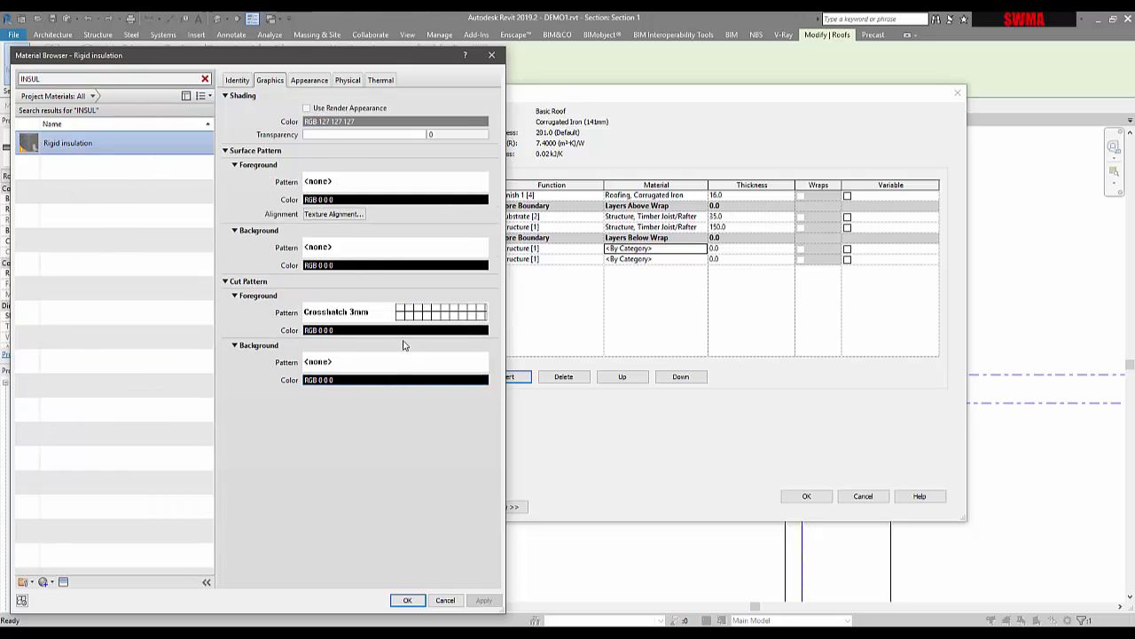
click(407, 601)
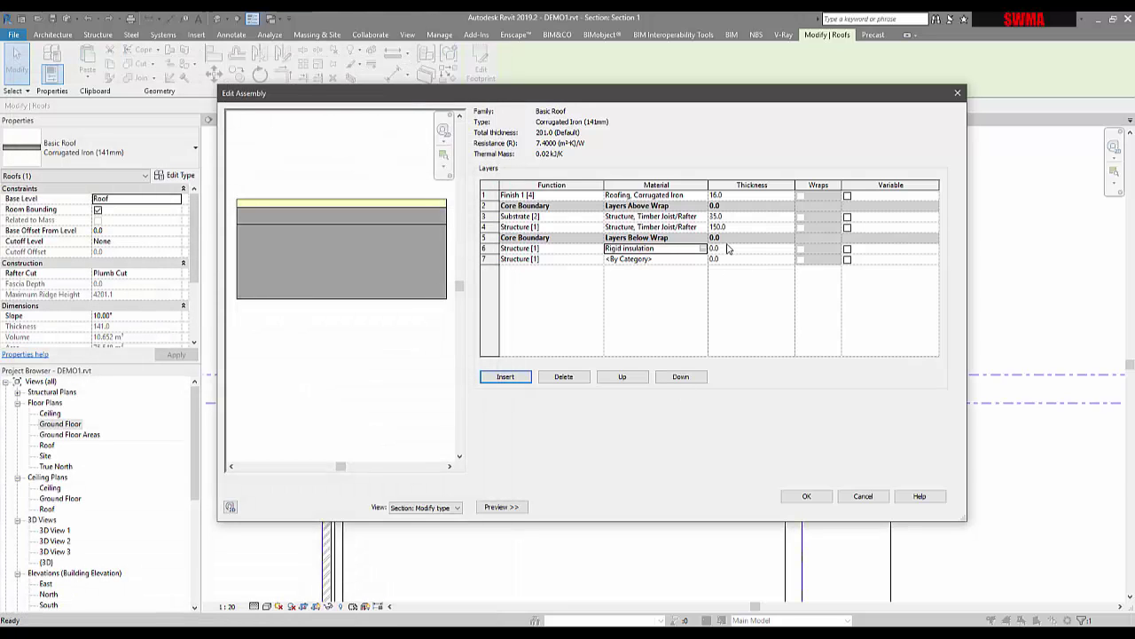
click(730, 250)
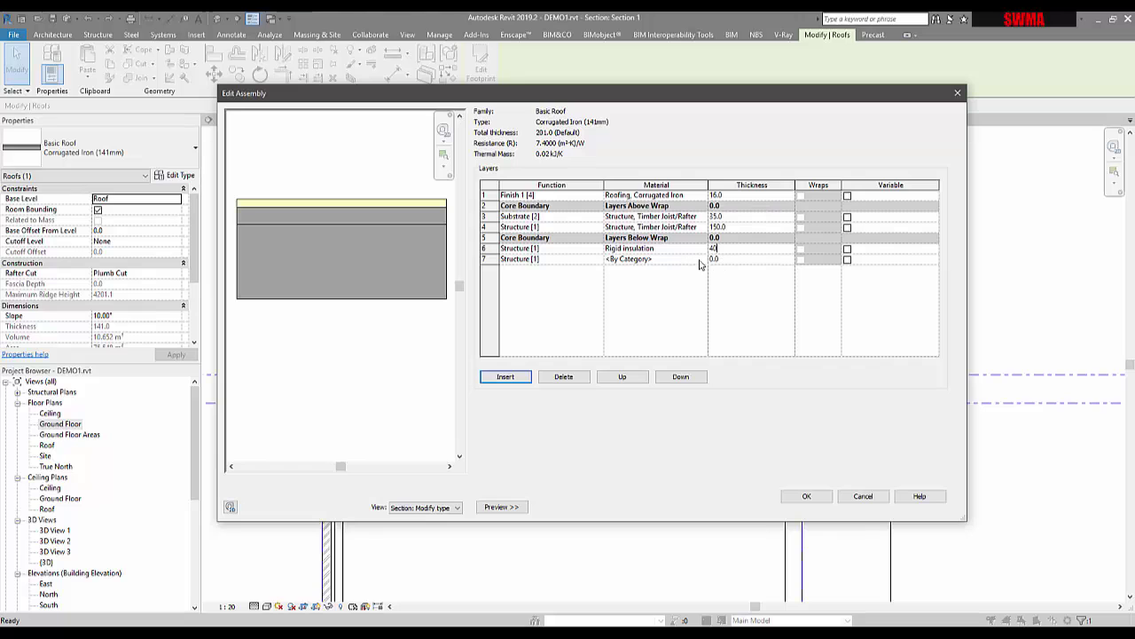
Assign the Gypsum Wall Board material to the lowest roof layer and set its thickness to 15
click(701, 261)
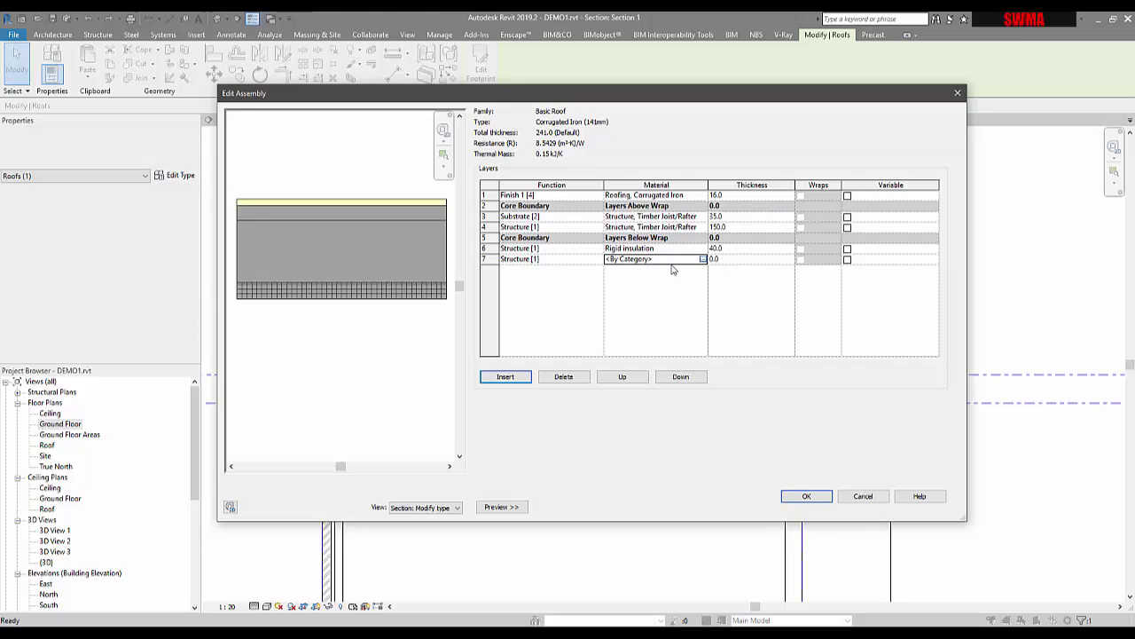
click(703, 259)
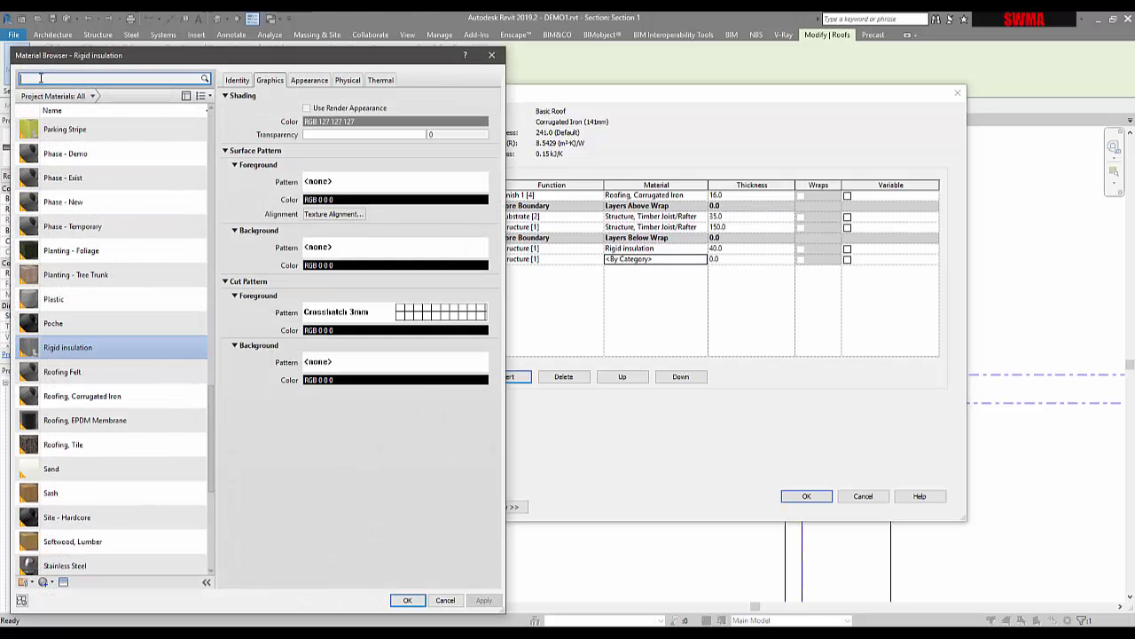
text(pl)
click(62, 143)
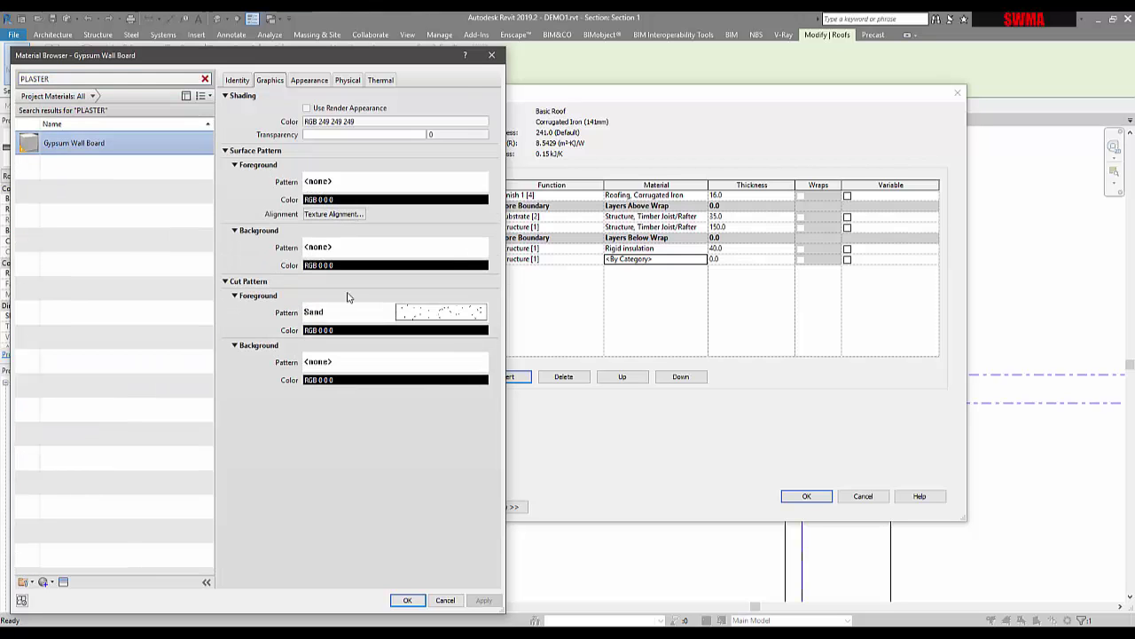
click(404, 601)
click(751, 260)
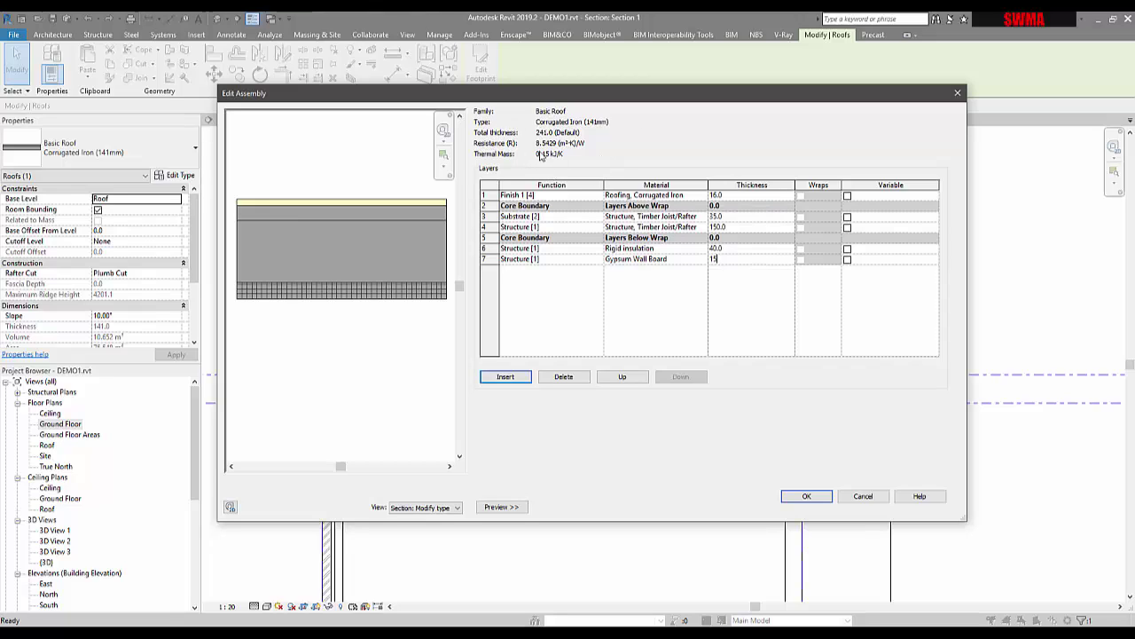
Confirm the revised layer assembly and apply it to the Corrugated Iron (141mm) roof type
click(811, 500)
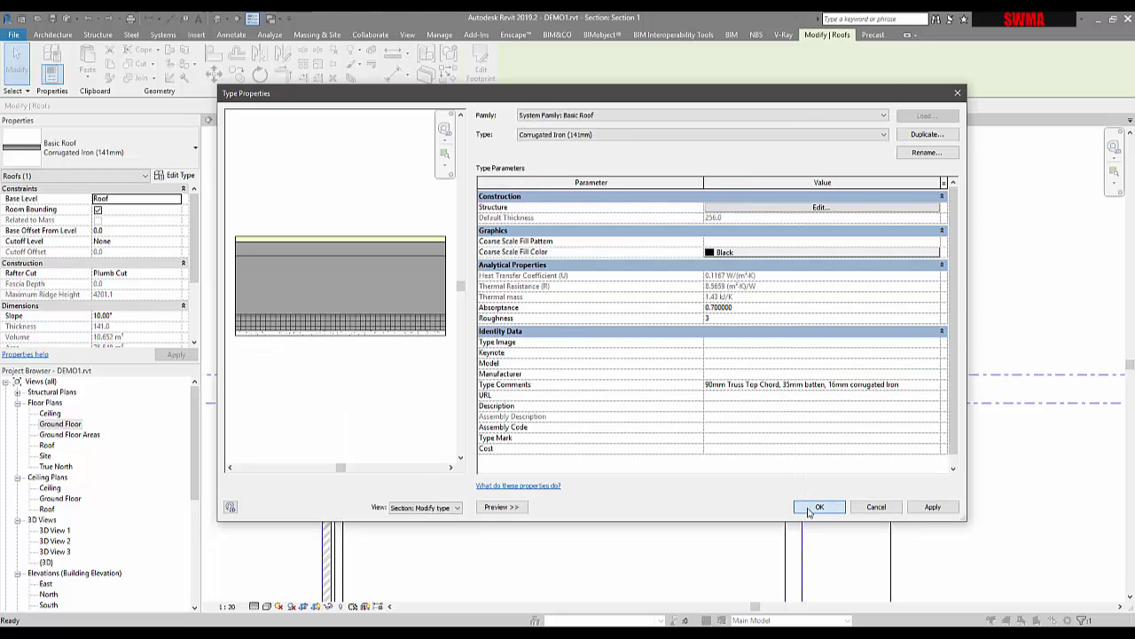
click(816, 508)
click(508, 226)
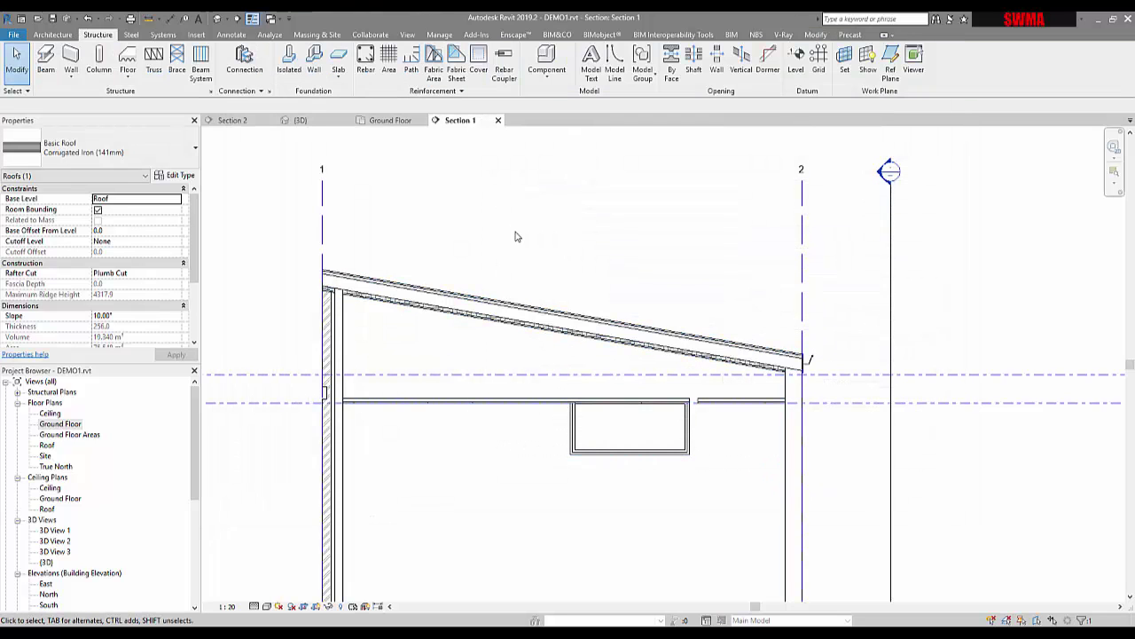
Examine how the thickened roof meets the walls at grids 2 and 1 in Section 1
scroll(702, 362, up, 2)
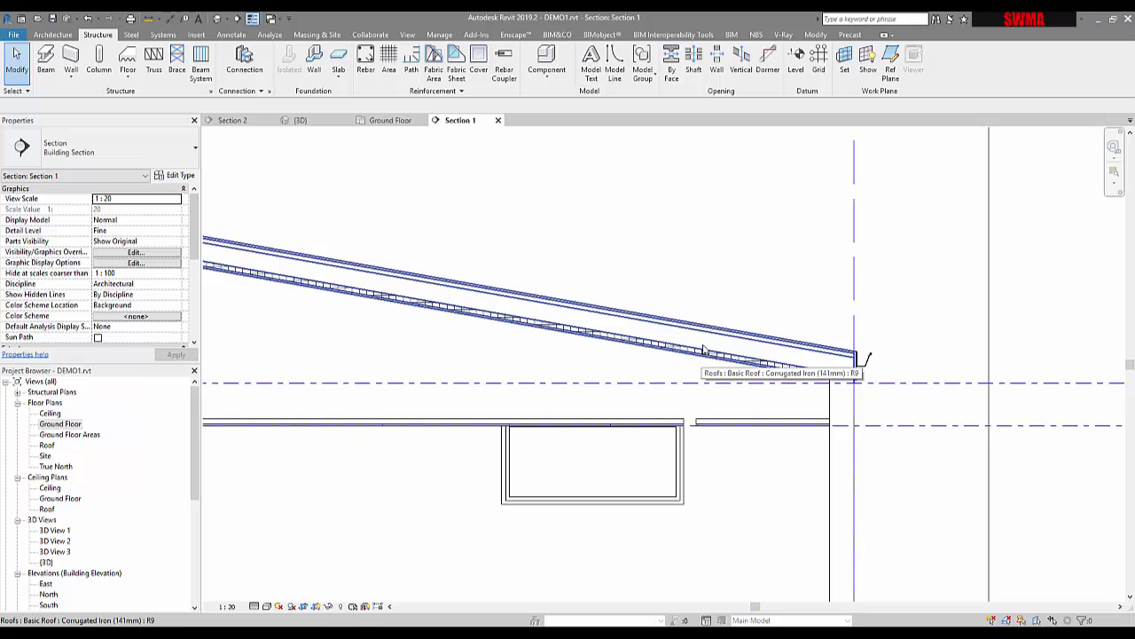
click(707, 345)
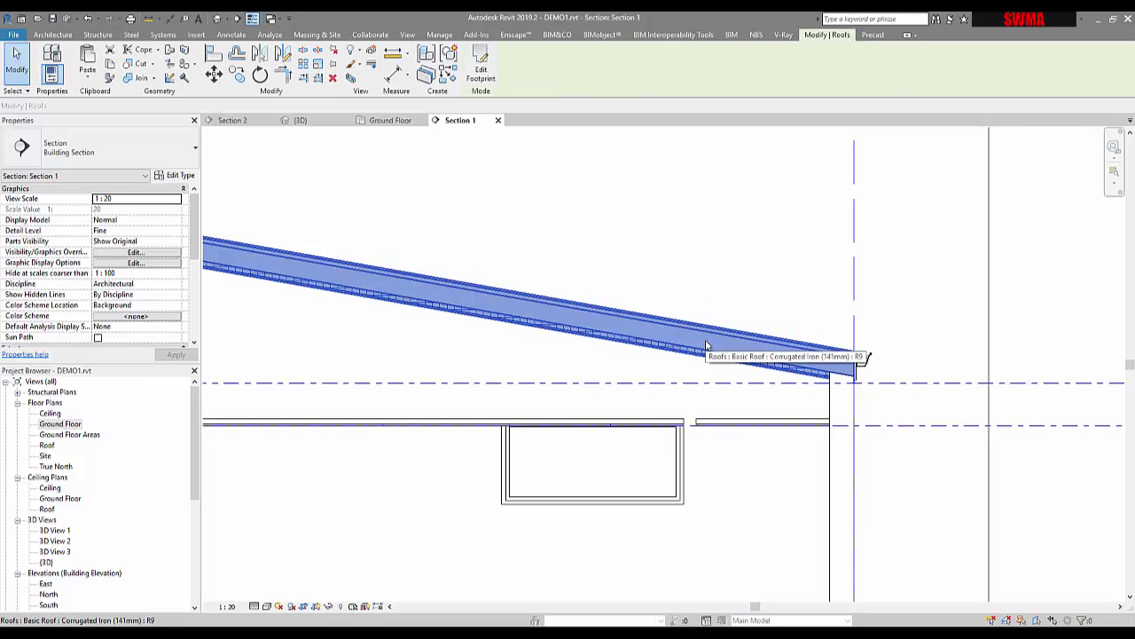
click(704, 274)
scroll(839, 388, up, 2)
scroll(839, 388, up, 2)
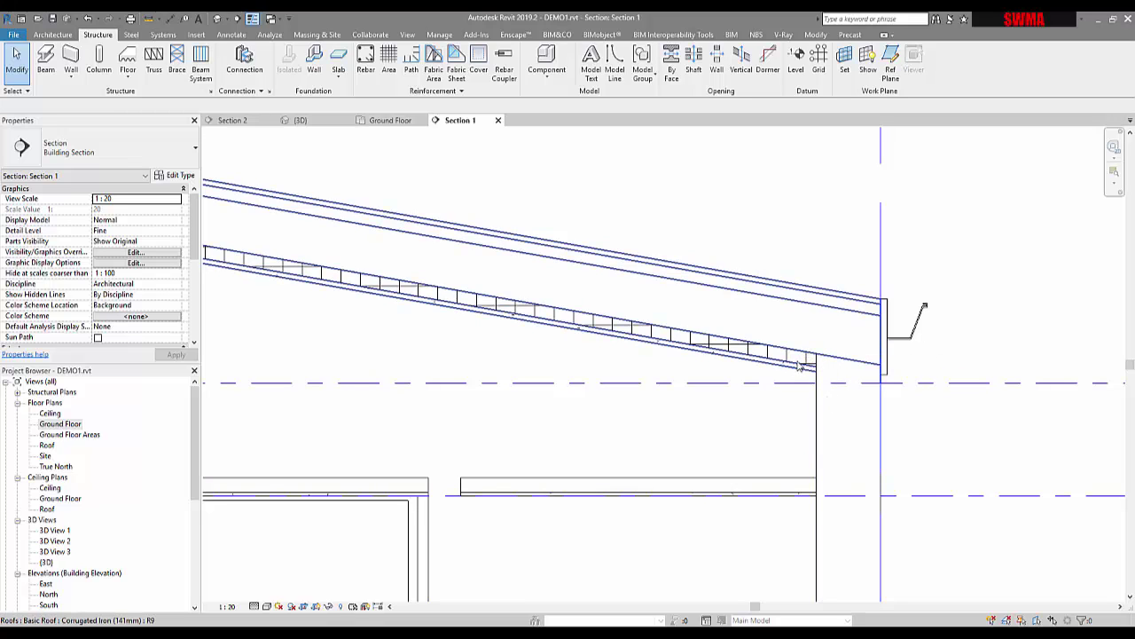
scroll(798, 361, down, 2)
middle_drag(796, 361, 872, 373)
scroll(871, 373, down, 2)
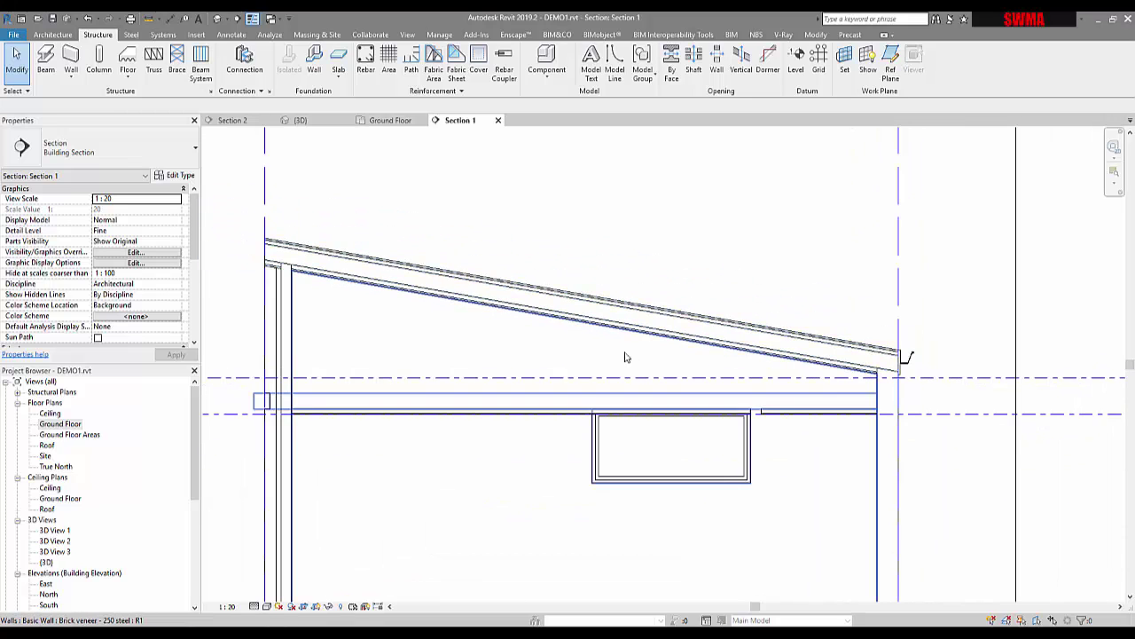
middle_drag(395, 301, 630, 330)
scroll(628, 329, up, 3)
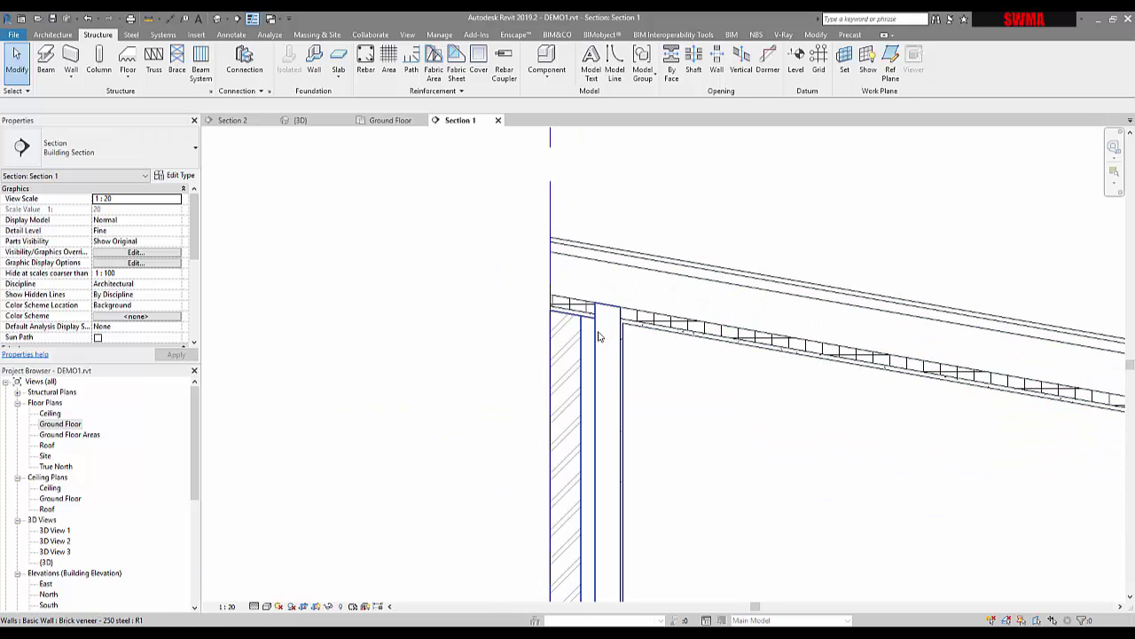
click(602, 328)
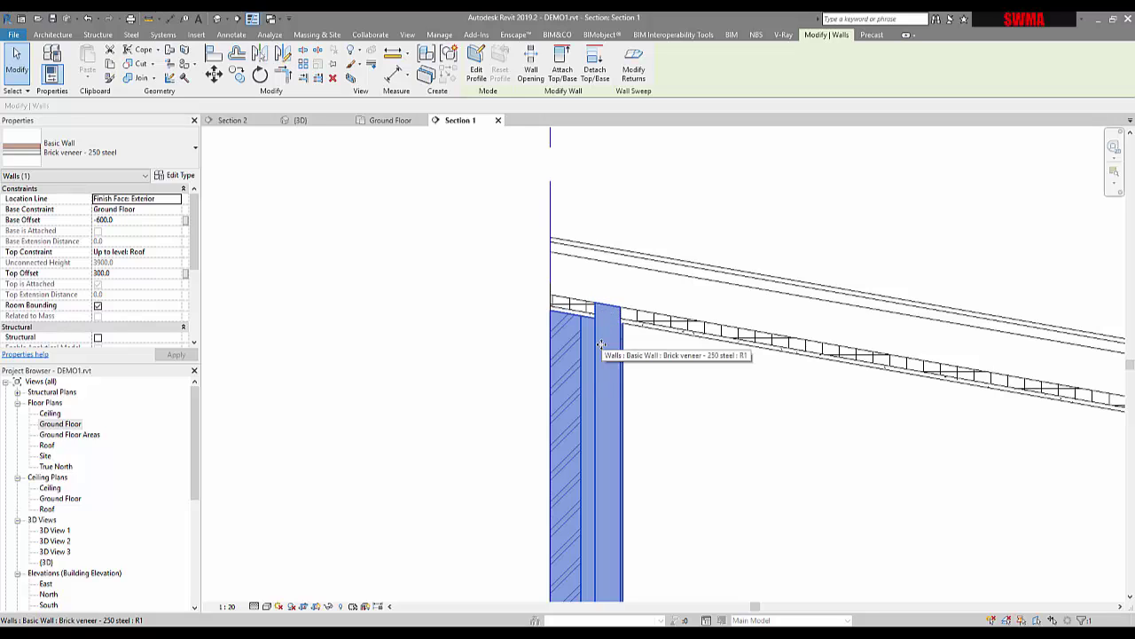
key(Escape)
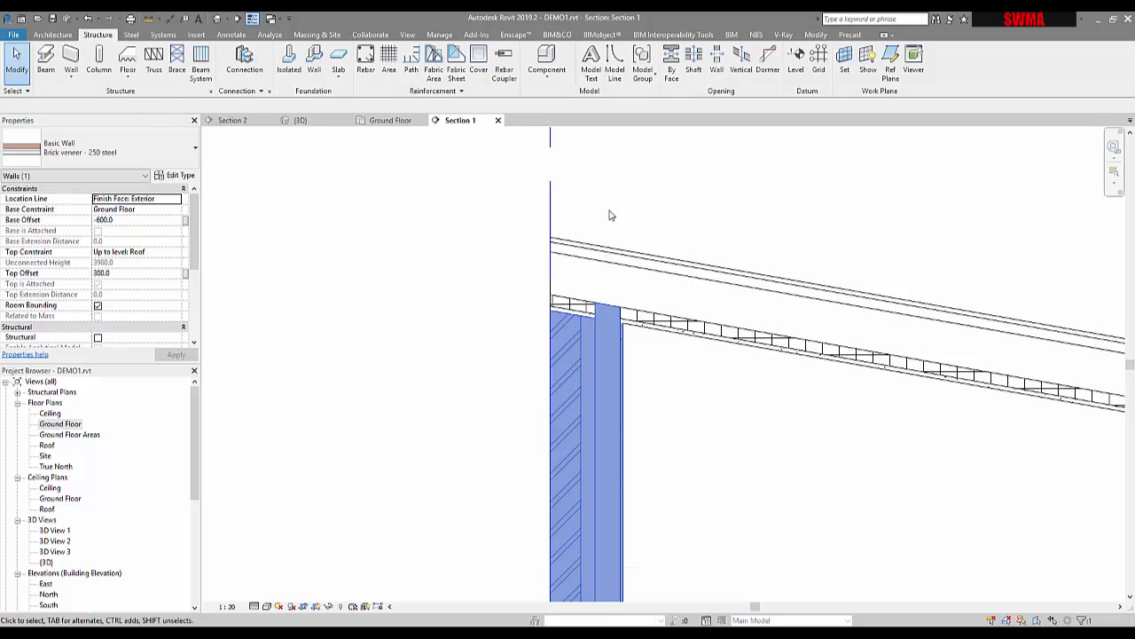
click(611, 306)
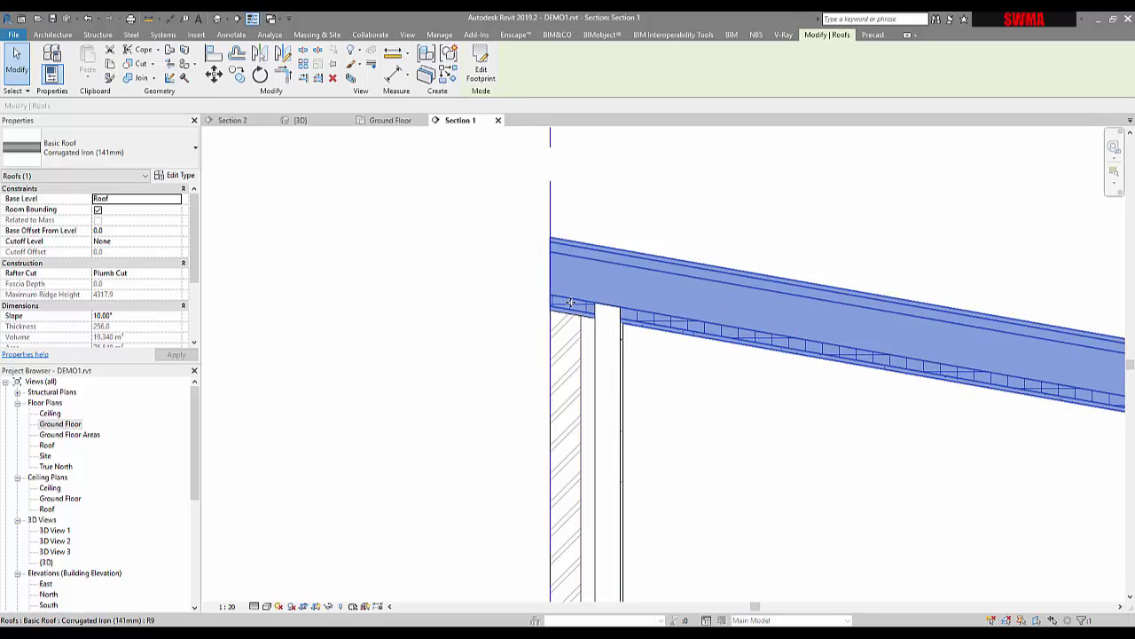
click(517, 286)
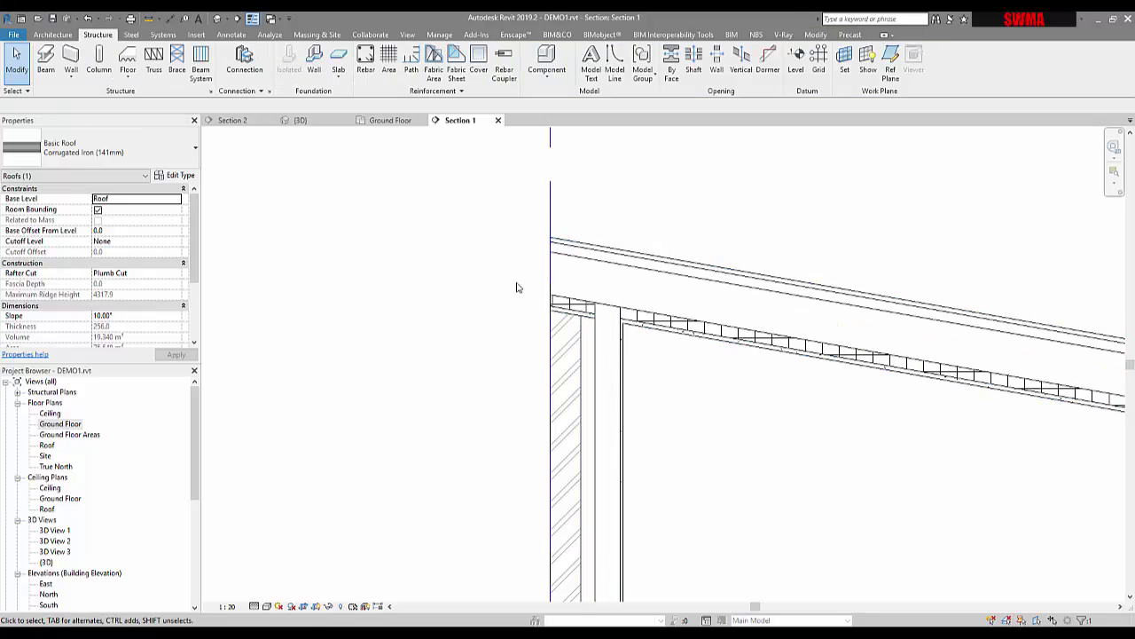
Create parts from the sloped roof between grids 1 and 2
click(565, 308)
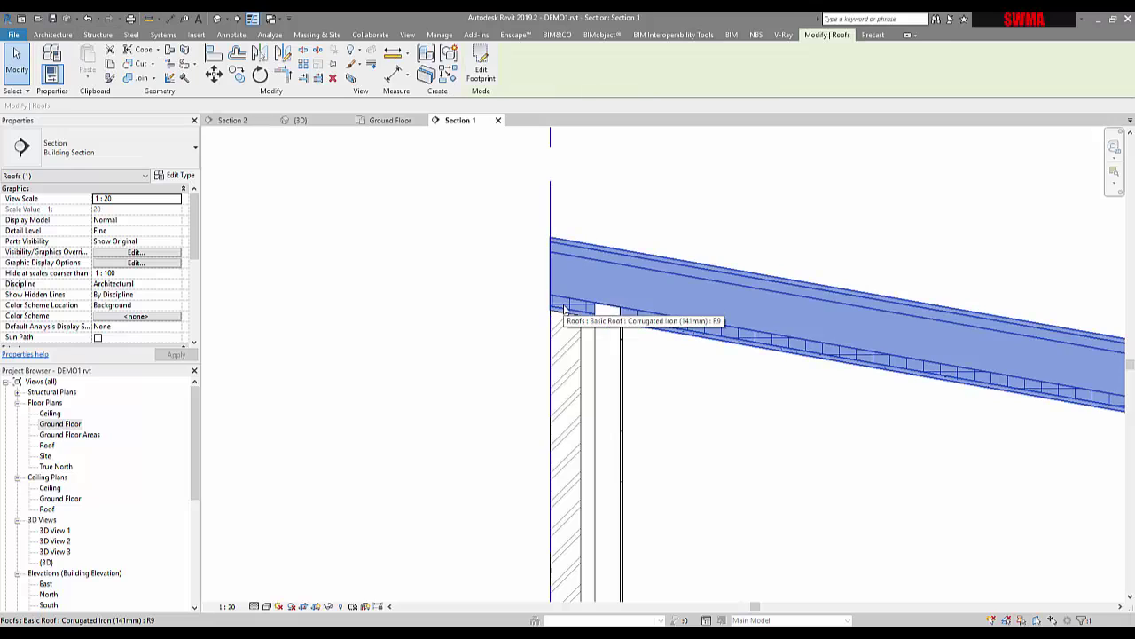
click(425, 76)
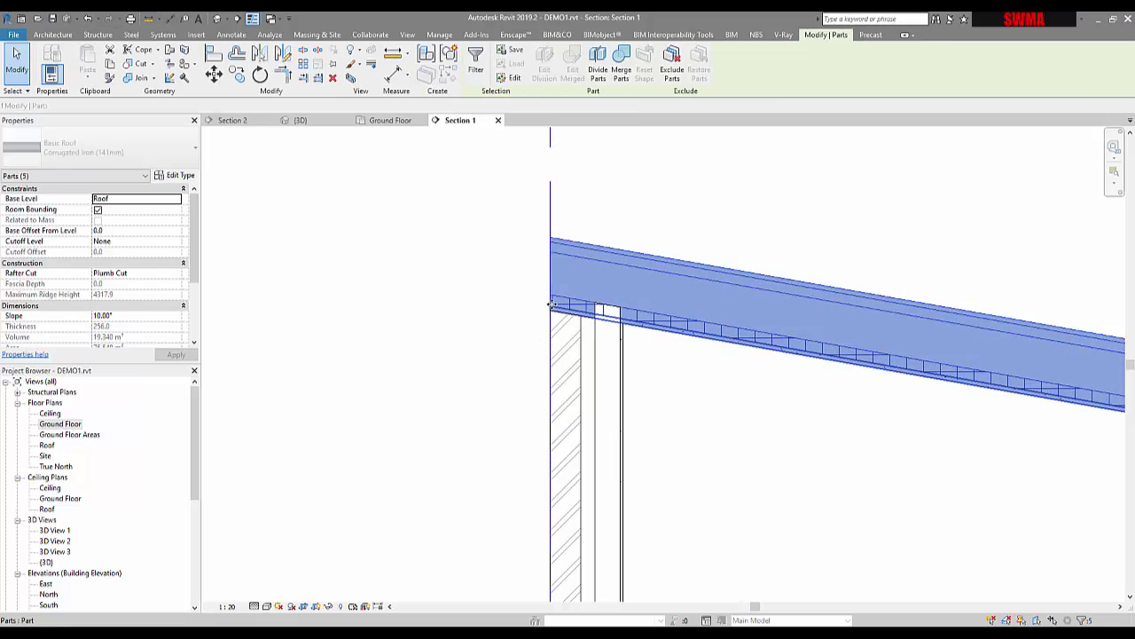
click(684, 363)
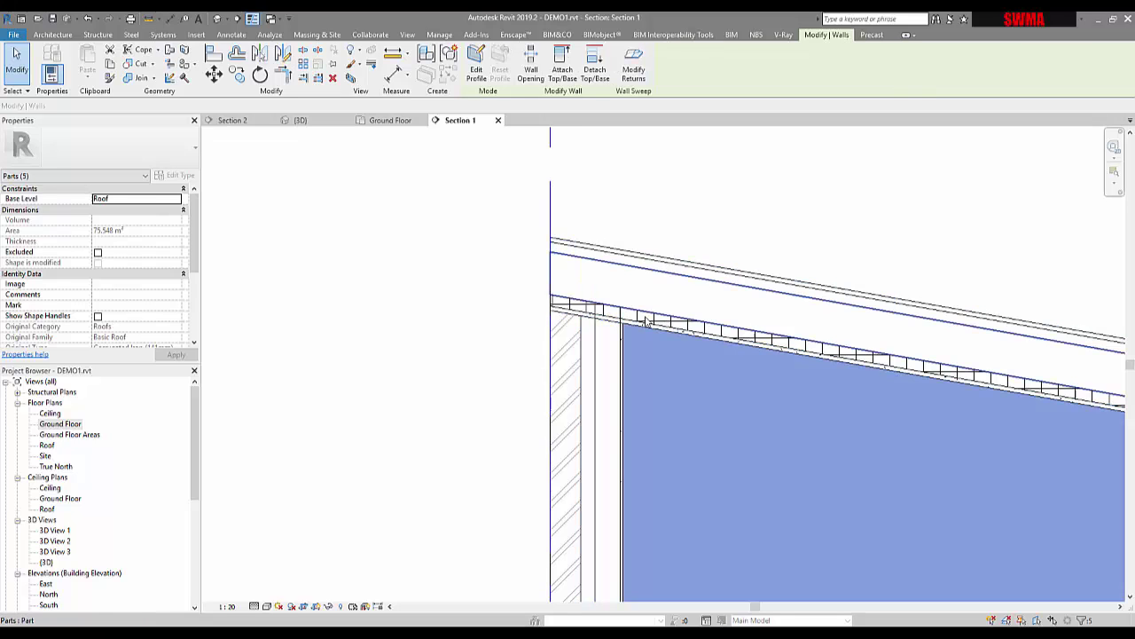
Show shape handles on the rigid insulation part and pull its grid 1 end back to the inner side of the wall
scroll(551, 307, up, 2)
click(554, 304)
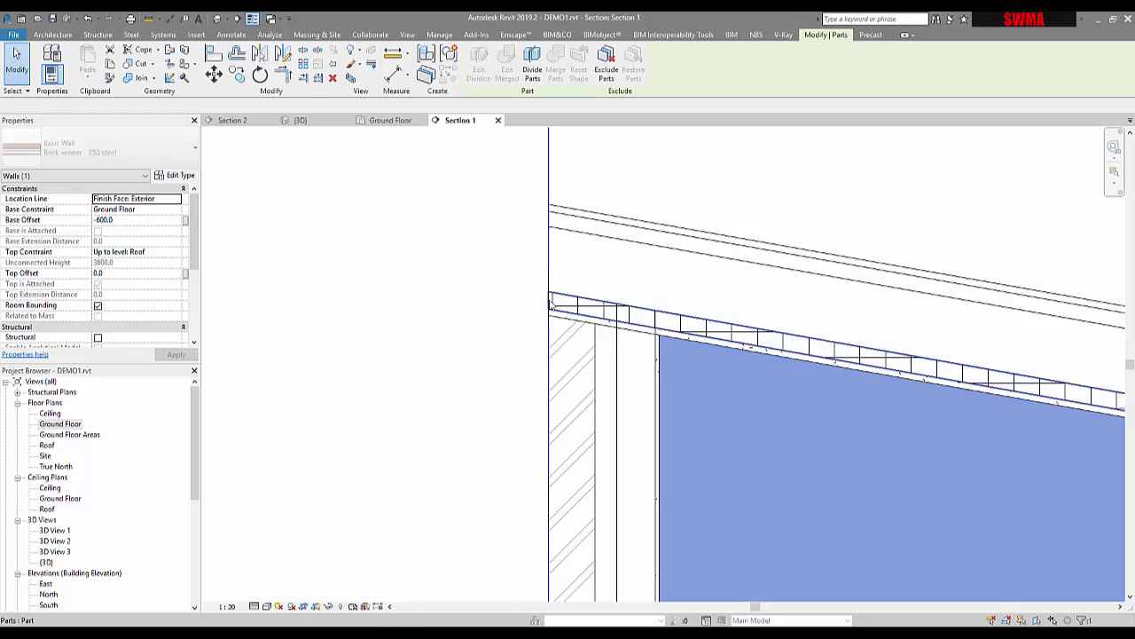
click(99, 316)
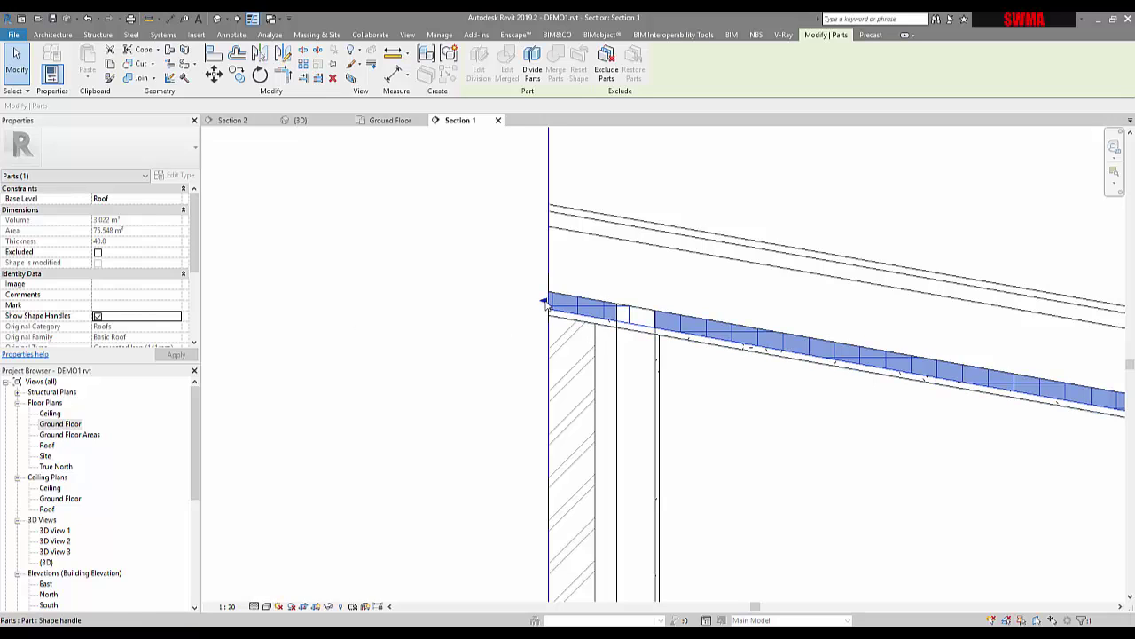
click(426, 241)
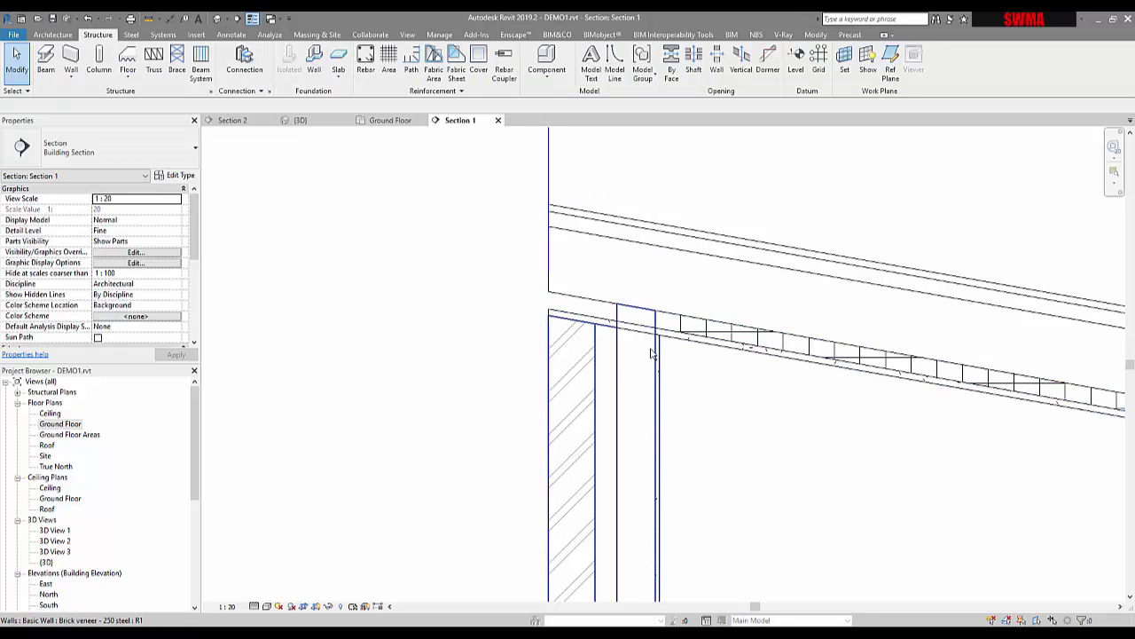
Show the plasterboard part's shape handles and pull its grid 1 end back about 250 mm to the inner side of the wall
click(550, 321)
click(505, 305)
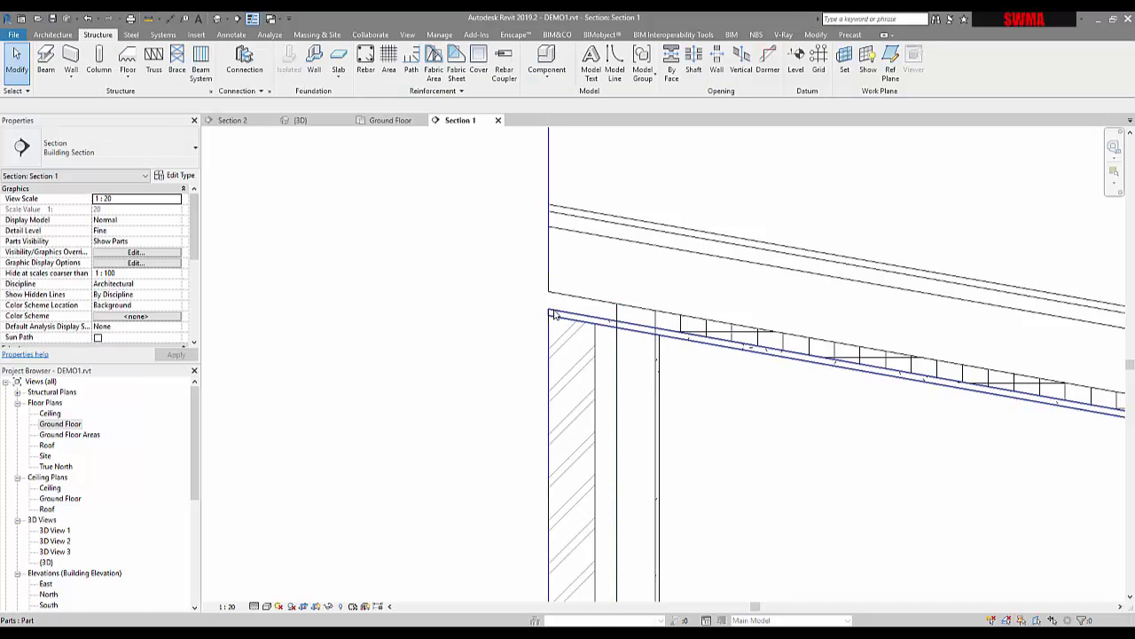
click(551, 316)
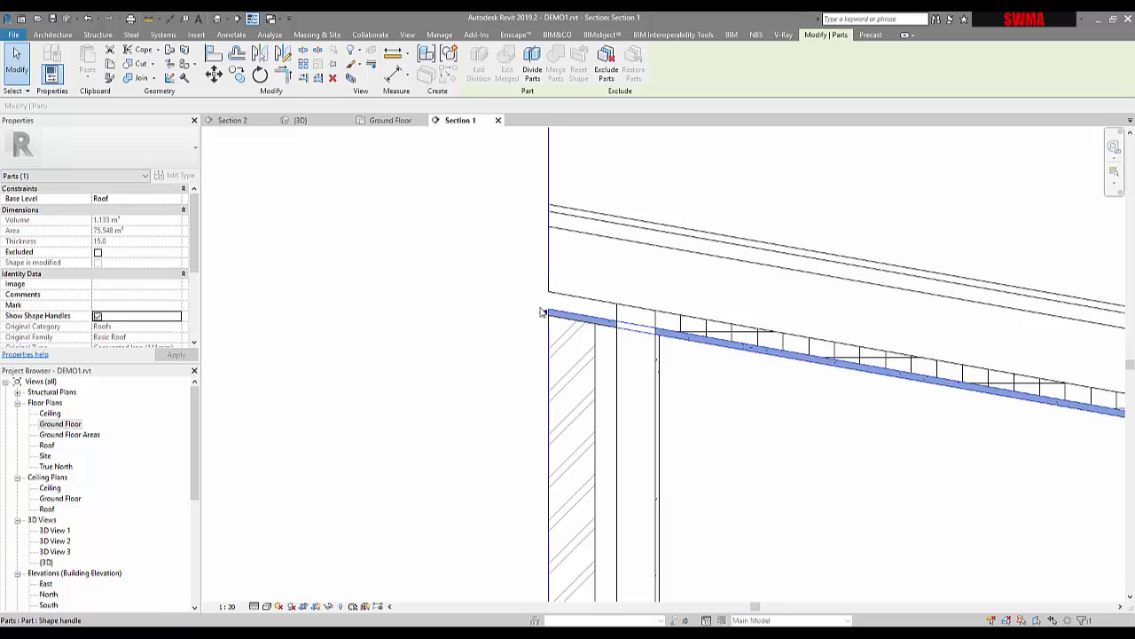
drag(545, 315, 651, 332)
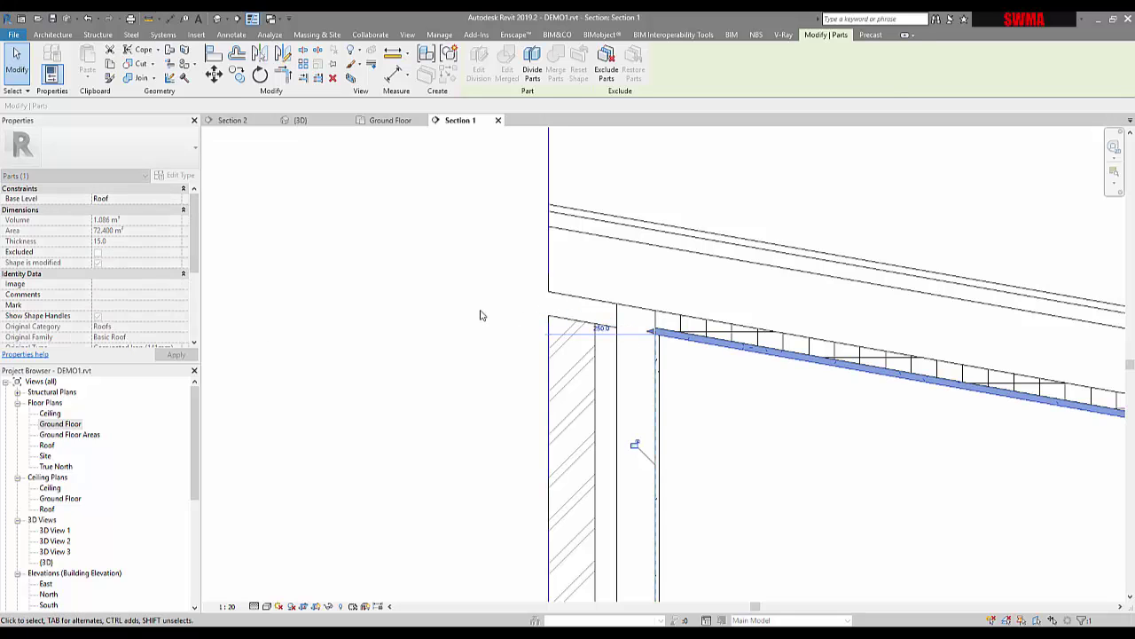
click(481, 314)
Examine the trimmed insulation and plasterboard layers where the roof meets the wall at grid 1
middle_drag(481, 315, 321, 270)
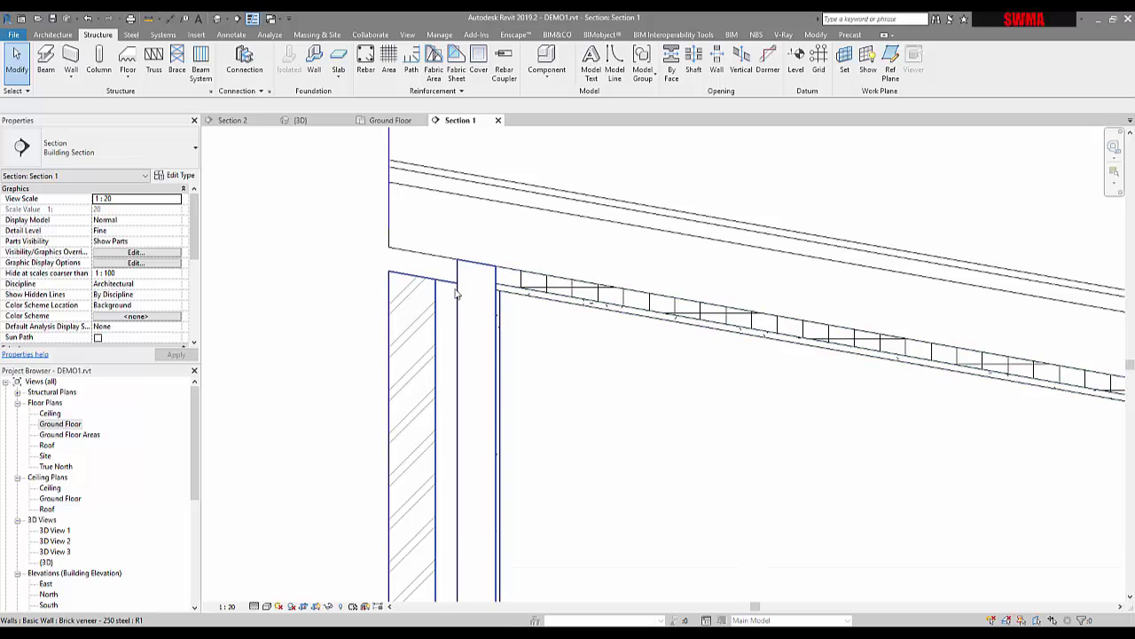
click(348, 275)
key(Escape)
click(399, 240)
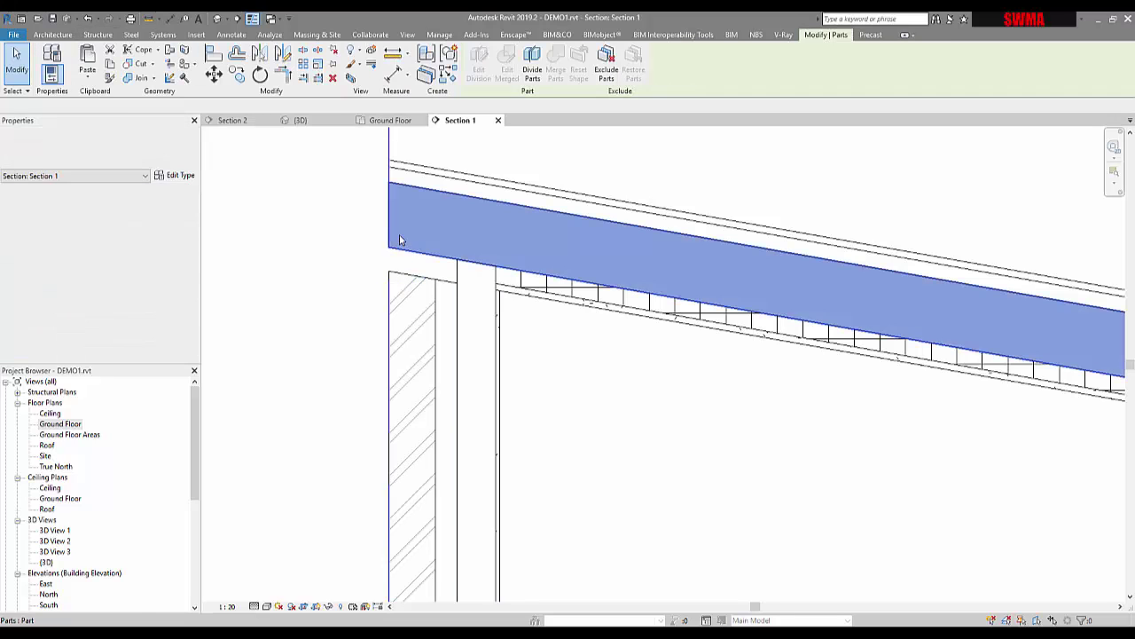
scroll(392, 274, down, 2)
click(372, 280)
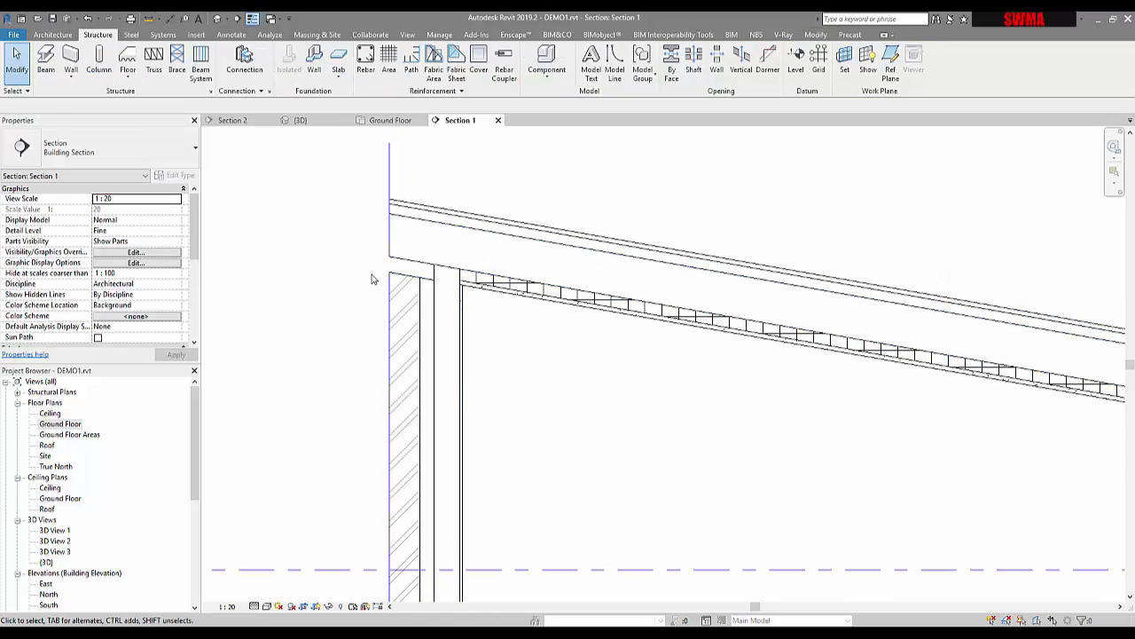
scroll(372, 279, down, 2)
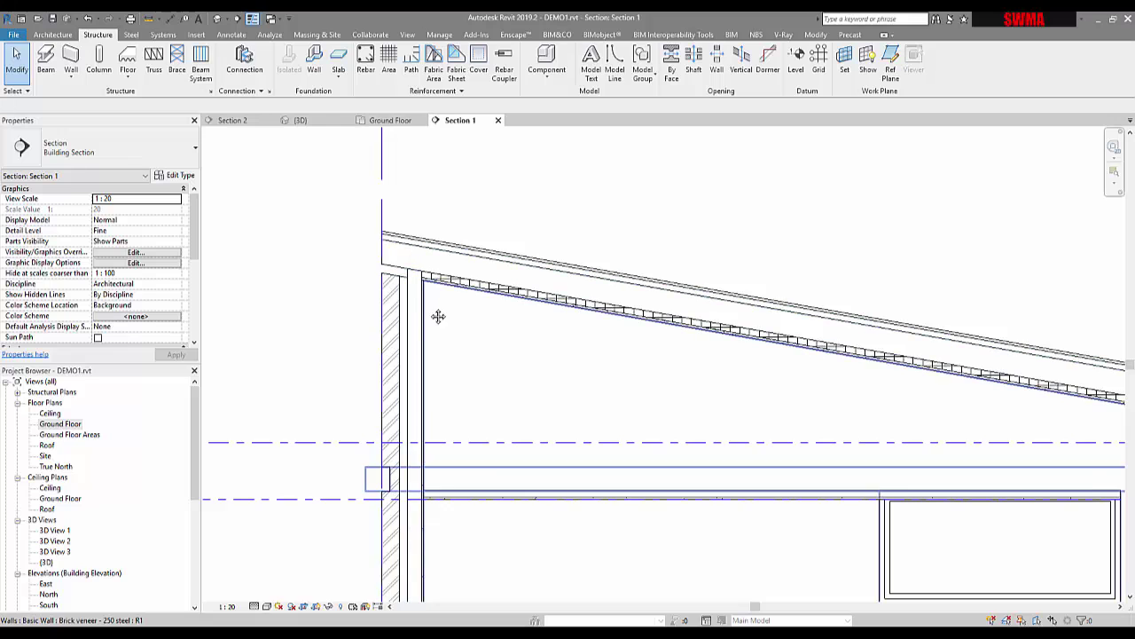
middle_drag(438, 317, 366, 295)
scroll(350, 258, up, 2)
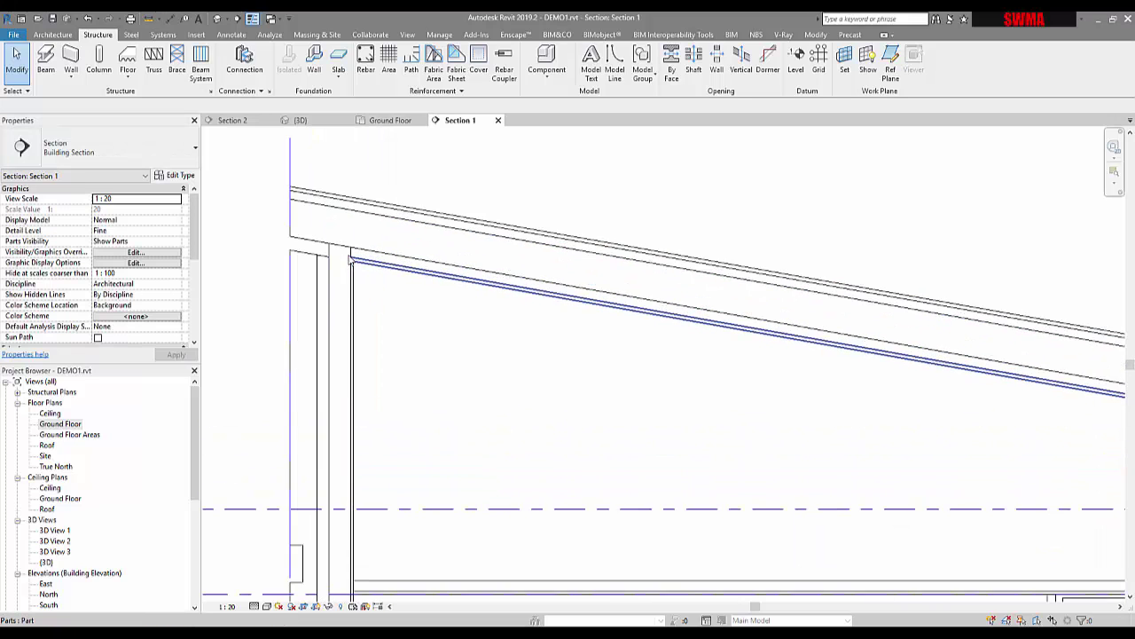
scroll(350, 257, up, 1)
scroll(363, 273, down, 1)
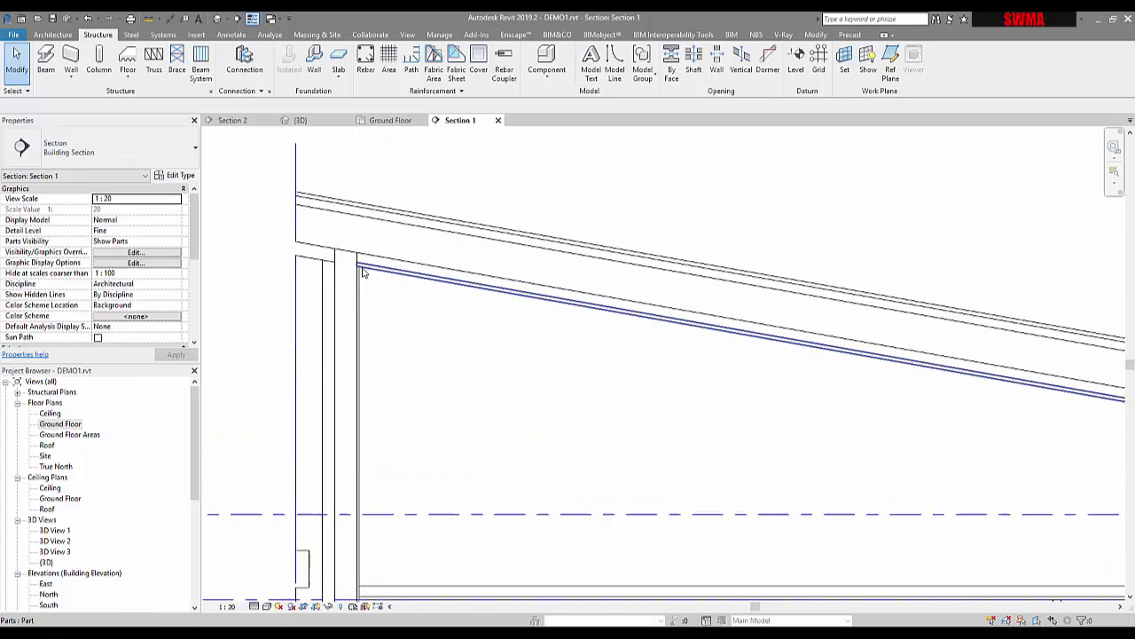
scroll(363, 272, down, 2)
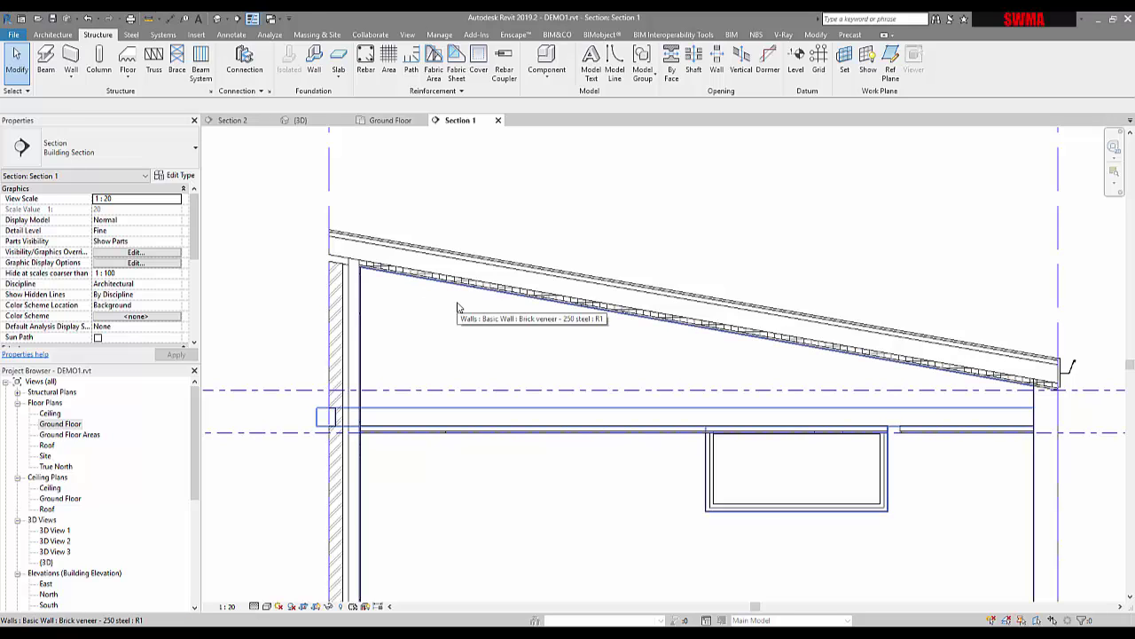
Inspect the flat Plain compound ceilings below the sloped roof, selecting the short segment beside the grid 2 wall
click(921, 431)
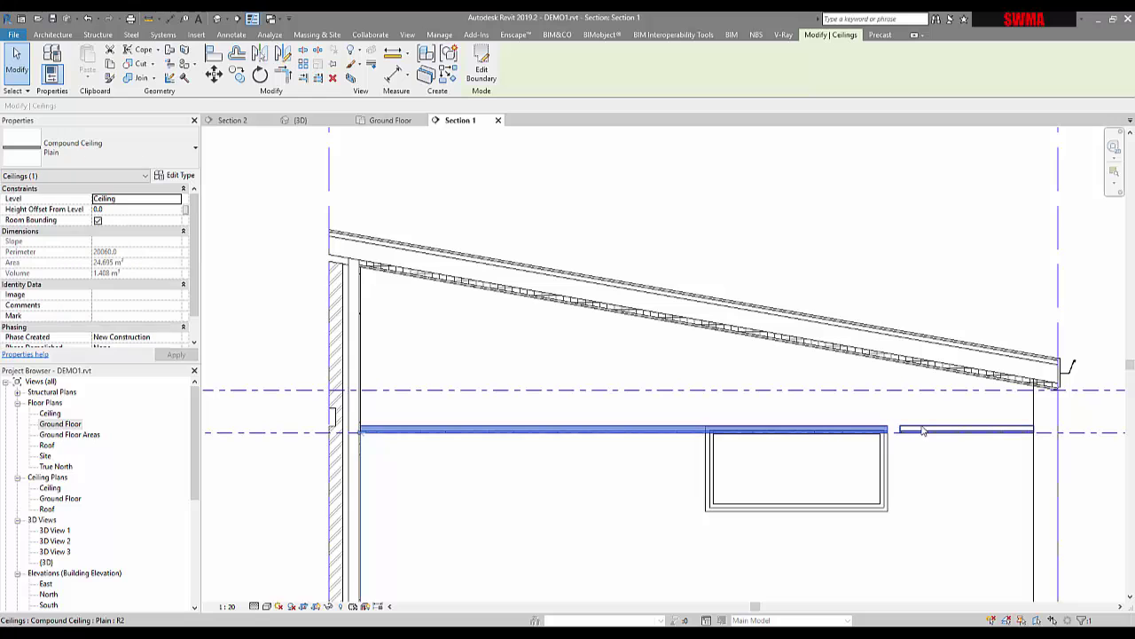
click(887, 266)
scroll(681, 232, down, 2)
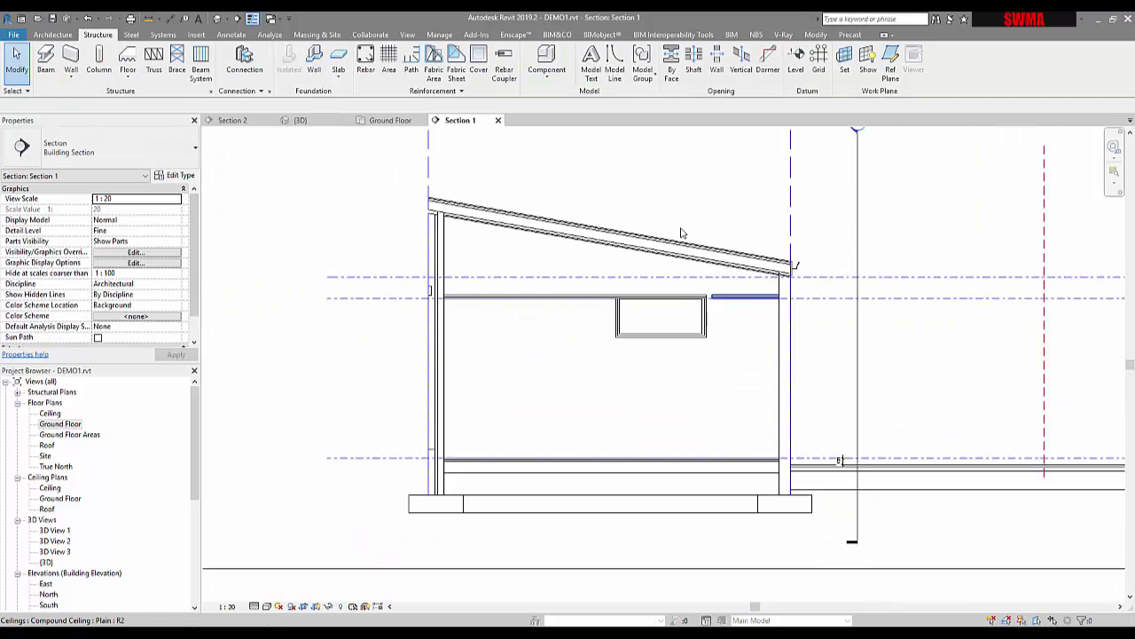
scroll(735, 315, up, 2)
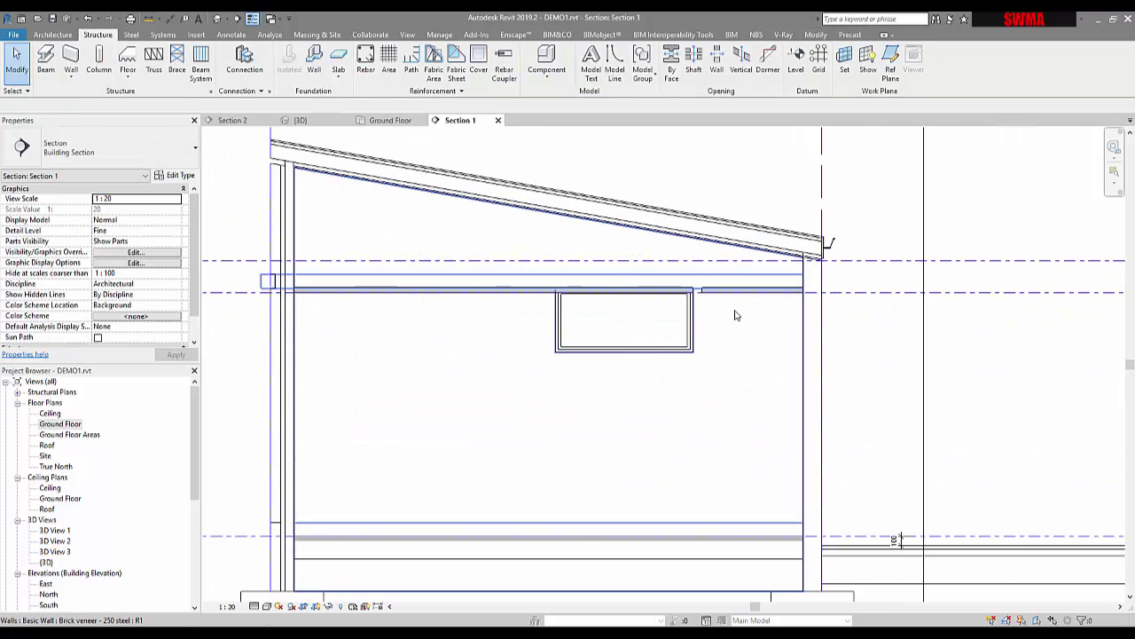
scroll(692, 342, up, 2)
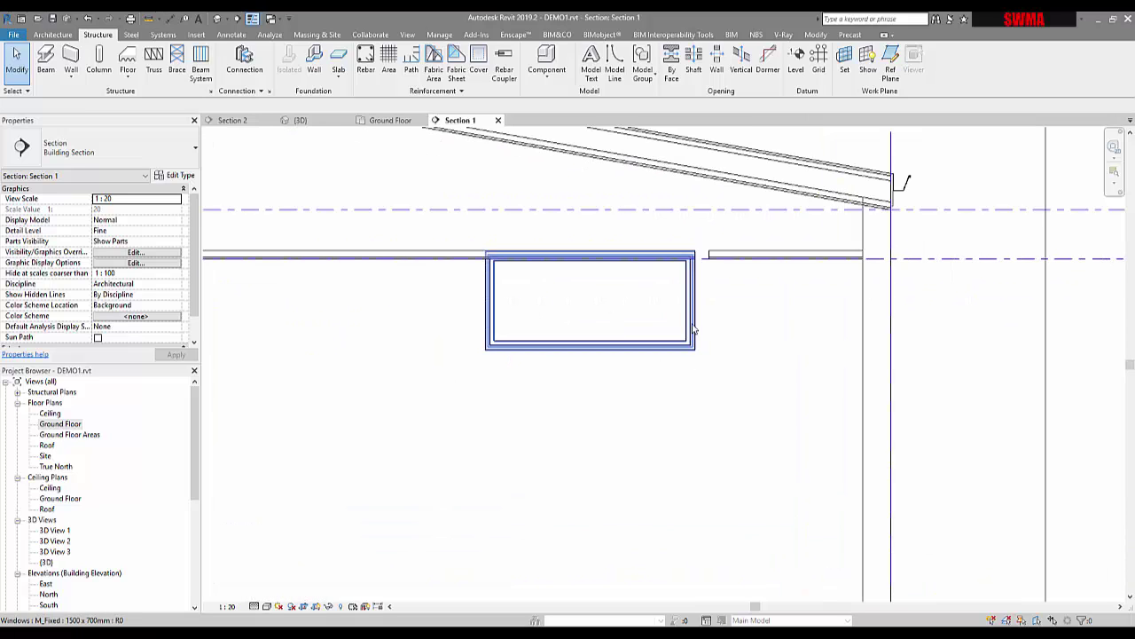
click(722, 259)
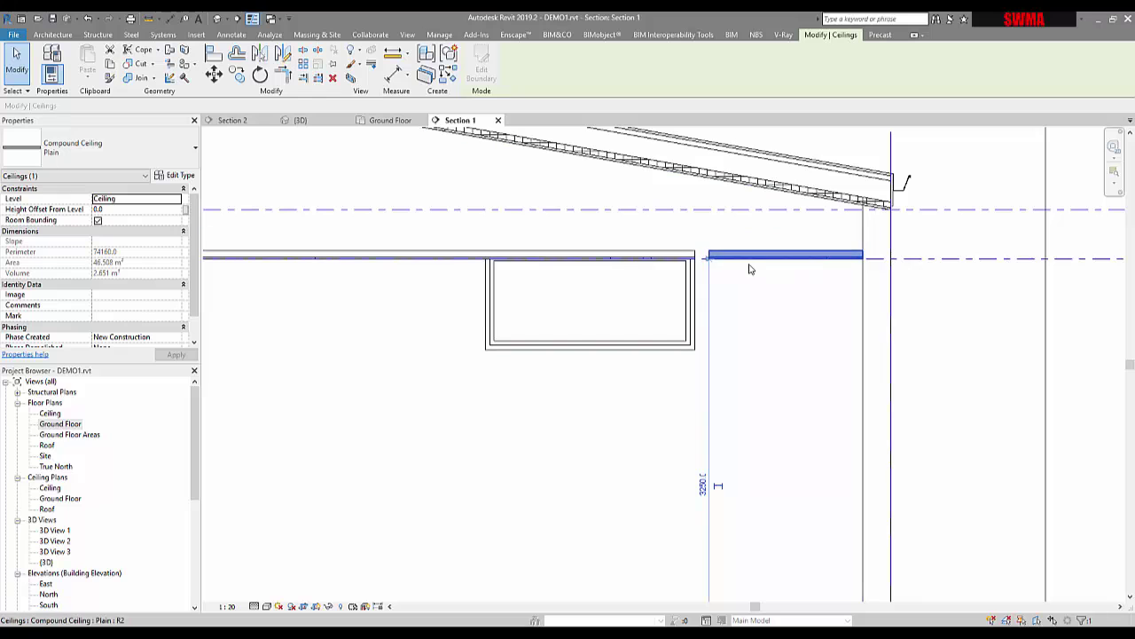
scroll(741, 267, down, 3)
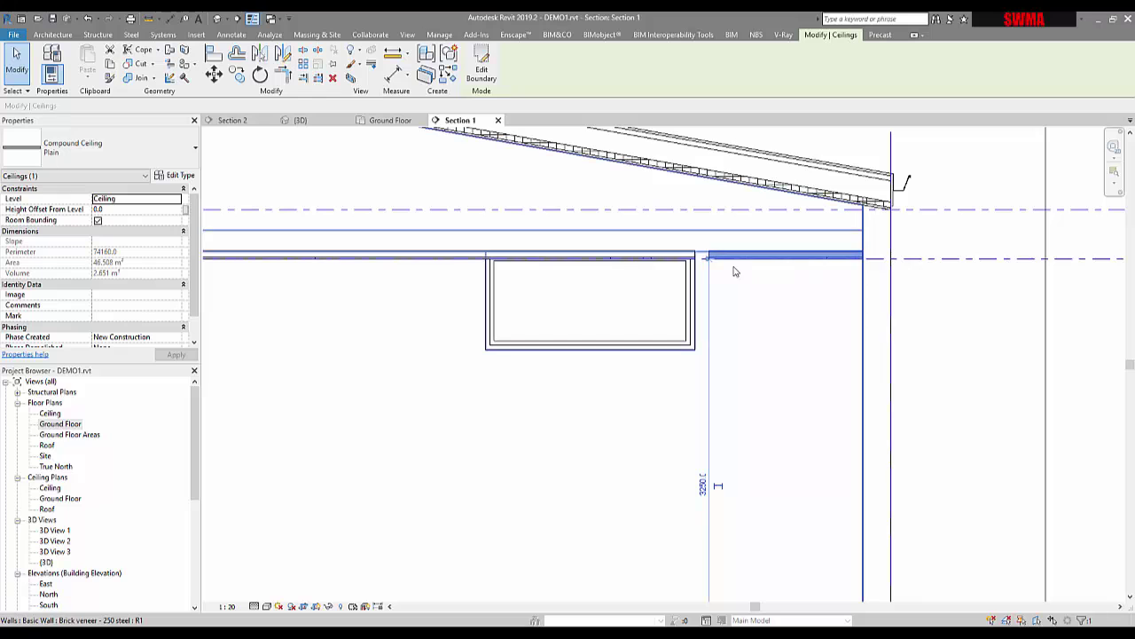
Switch to the Ground Floor plan and locate the living room and master bedroom wings
click(391, 121)
scroll(433, 398, down, 6)
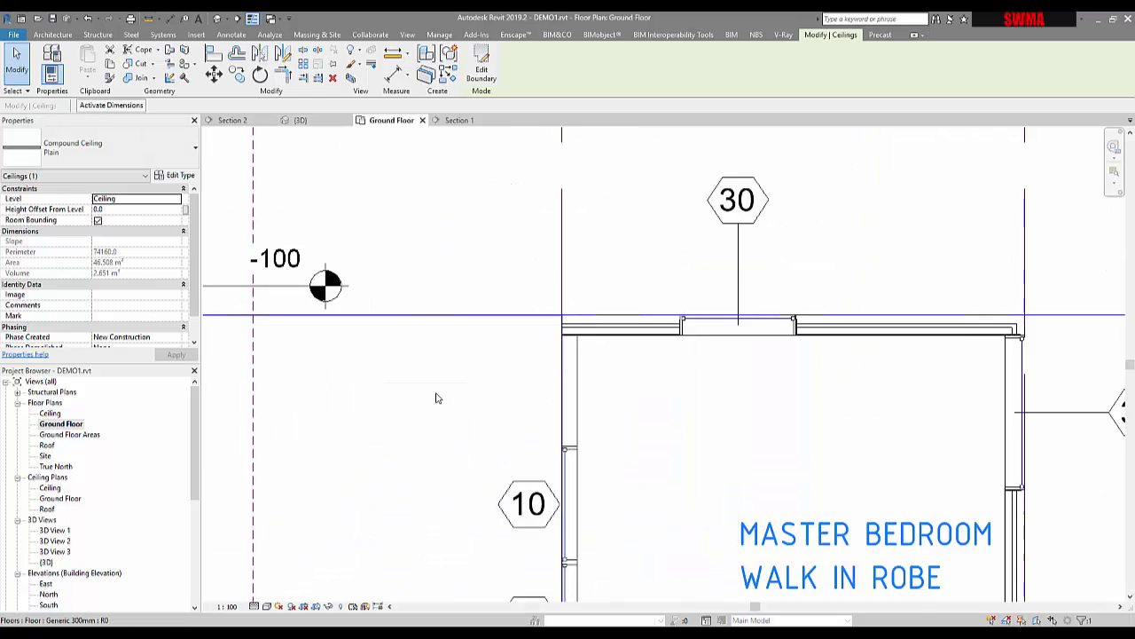
middle_drag(522, 402, 884, 340)
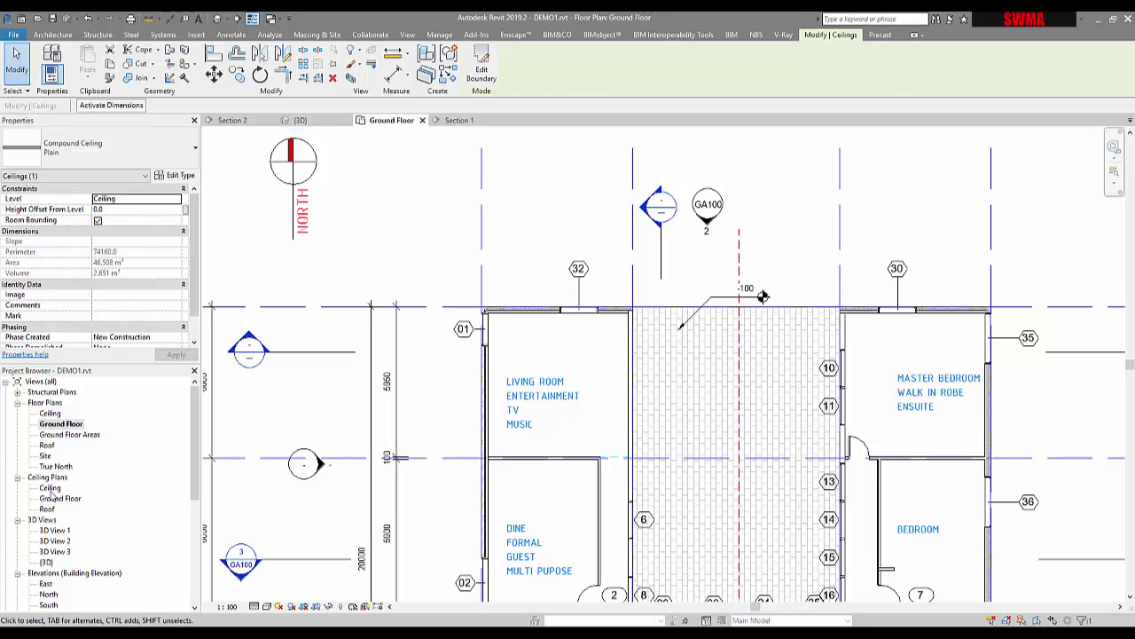
Open the Ceiling reflected ceiling plan and identify the room ceiling between grids B and C and the U-shaped corridor ceiling
key(Escape)
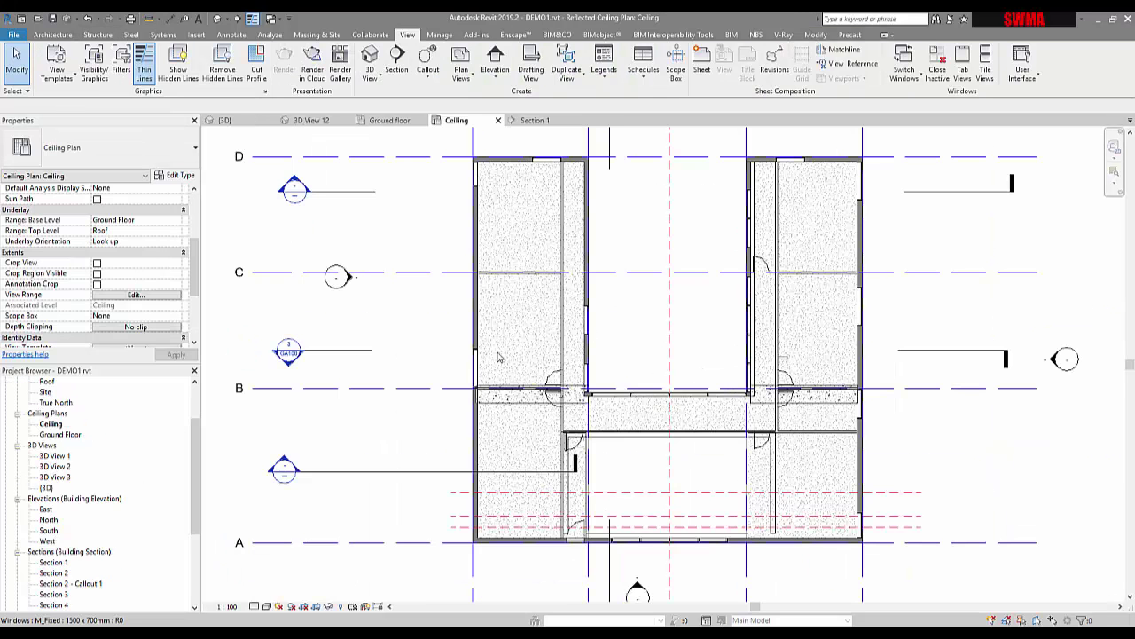
middle_drag(405, 342, 406, 365)
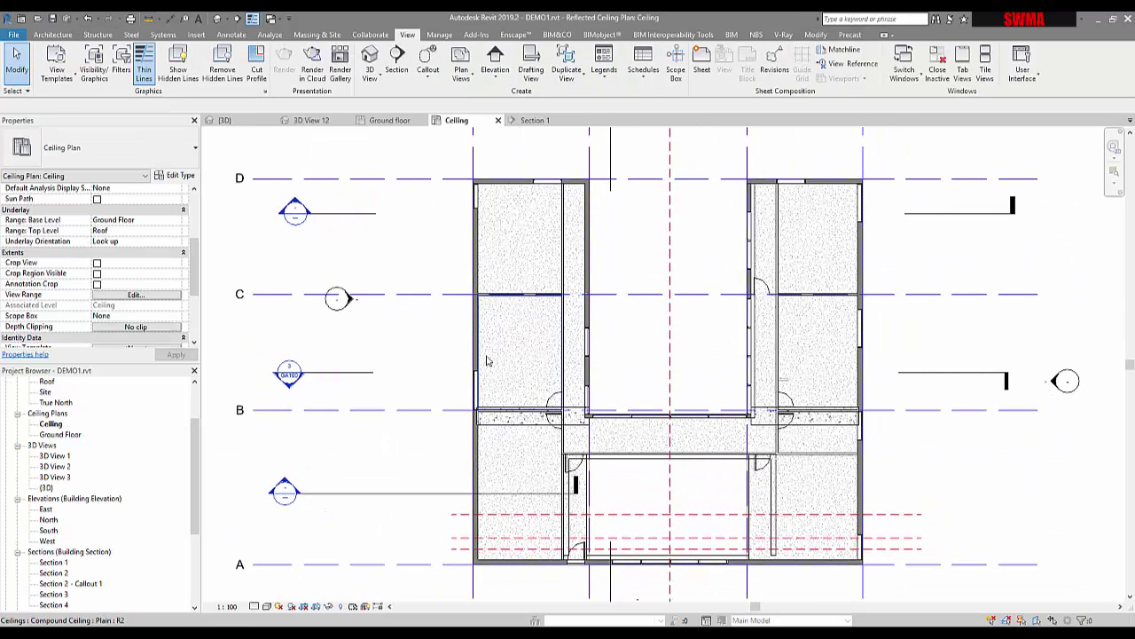
click(487, 360)
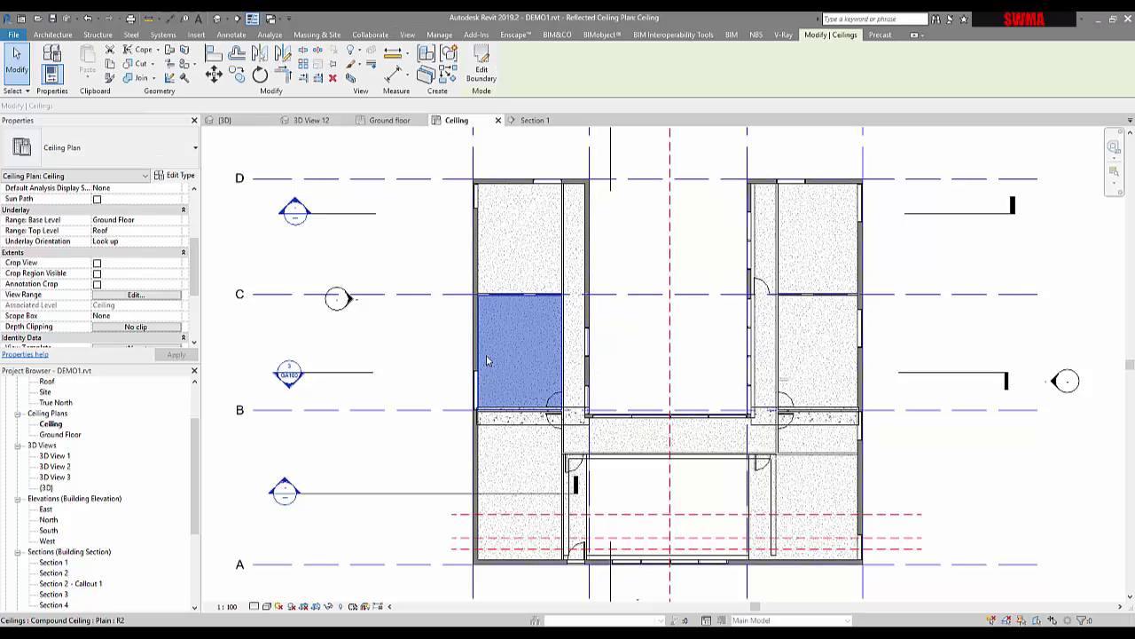
click(578, 347)
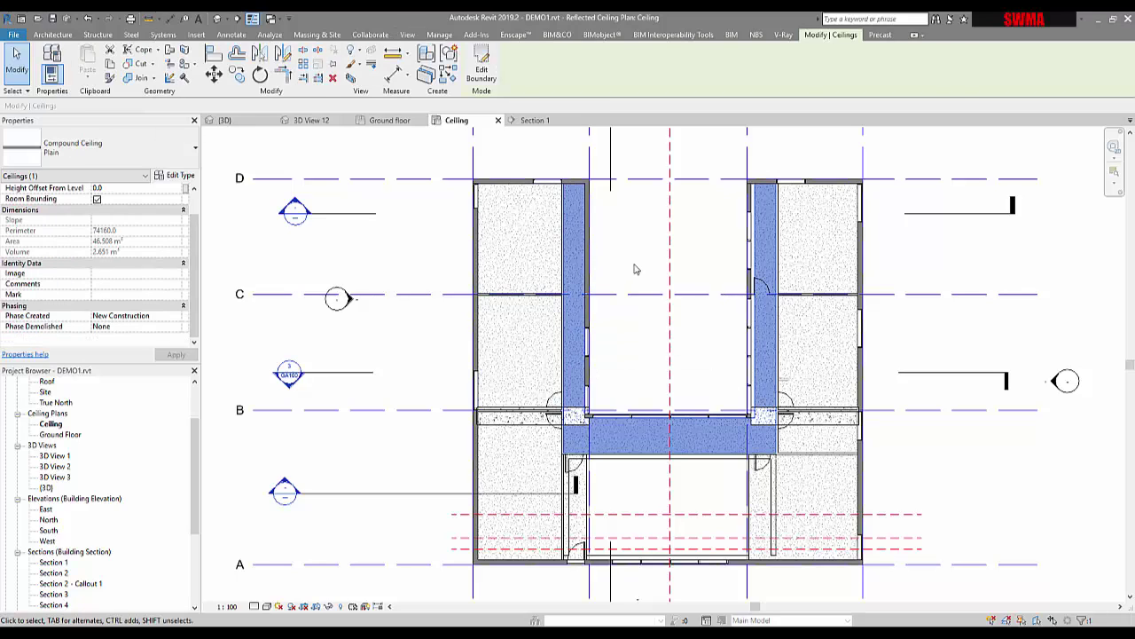
key(Escape)
Review the Ceiling plan's view range settings together with the sample view range diagram
drag(195, 228, 190, 262)
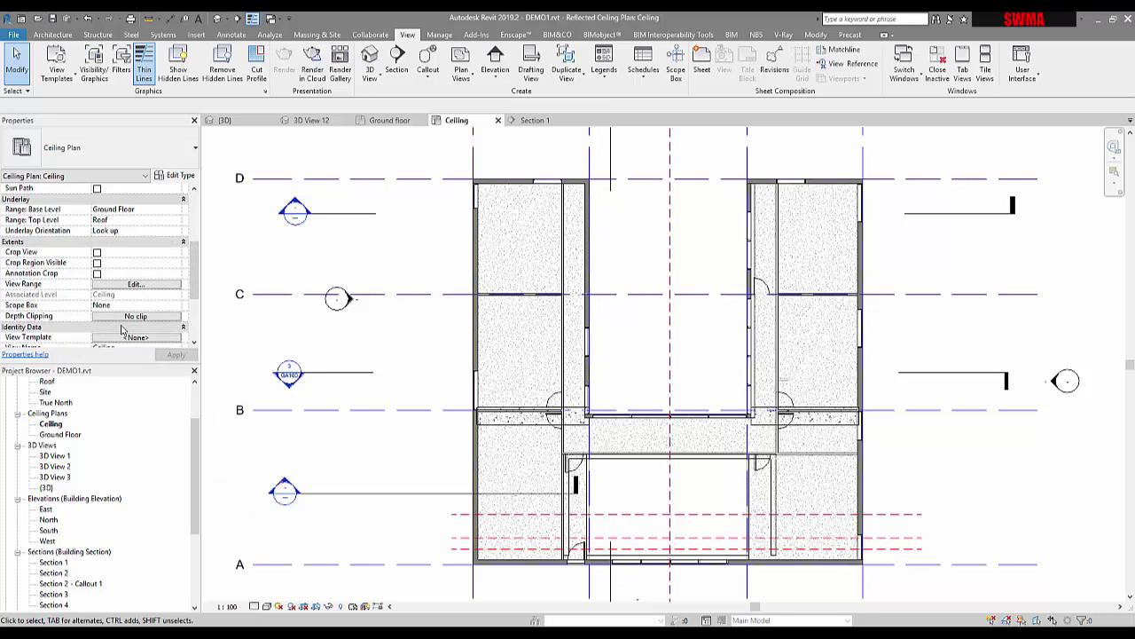
click(130, 285)
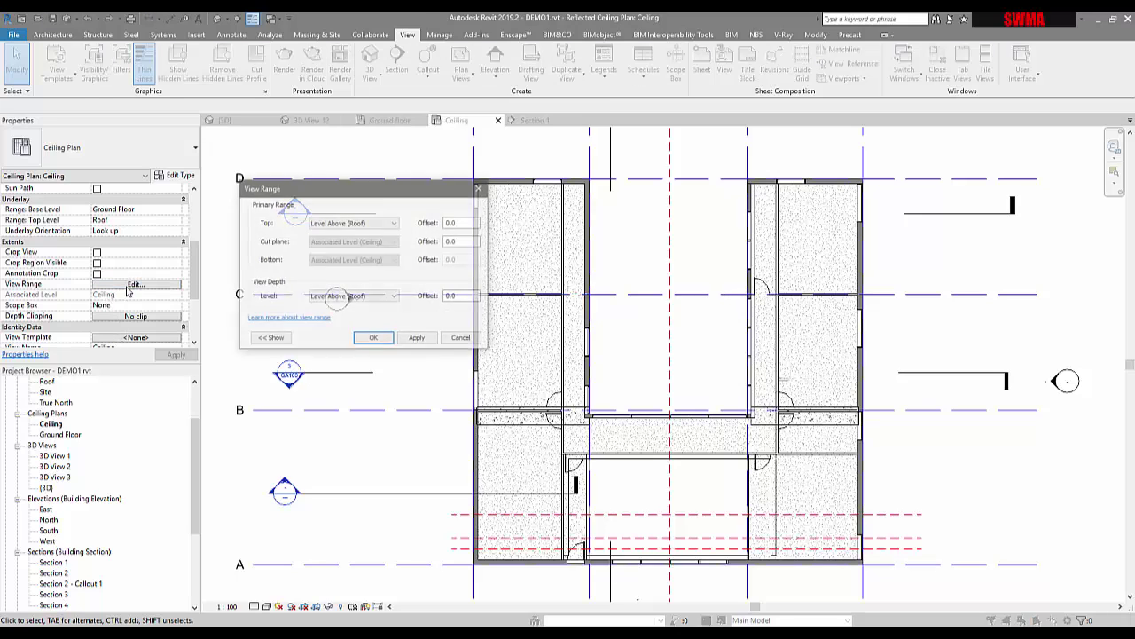
click(270, 339)
drag(281, 192, 524, 211)
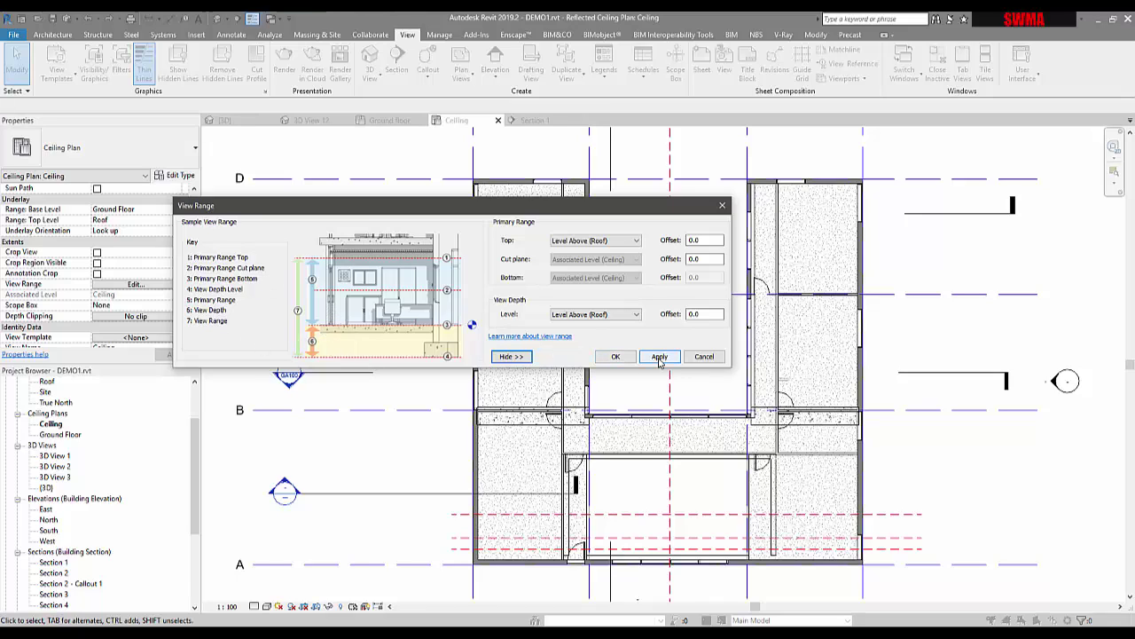
click(614, 357)
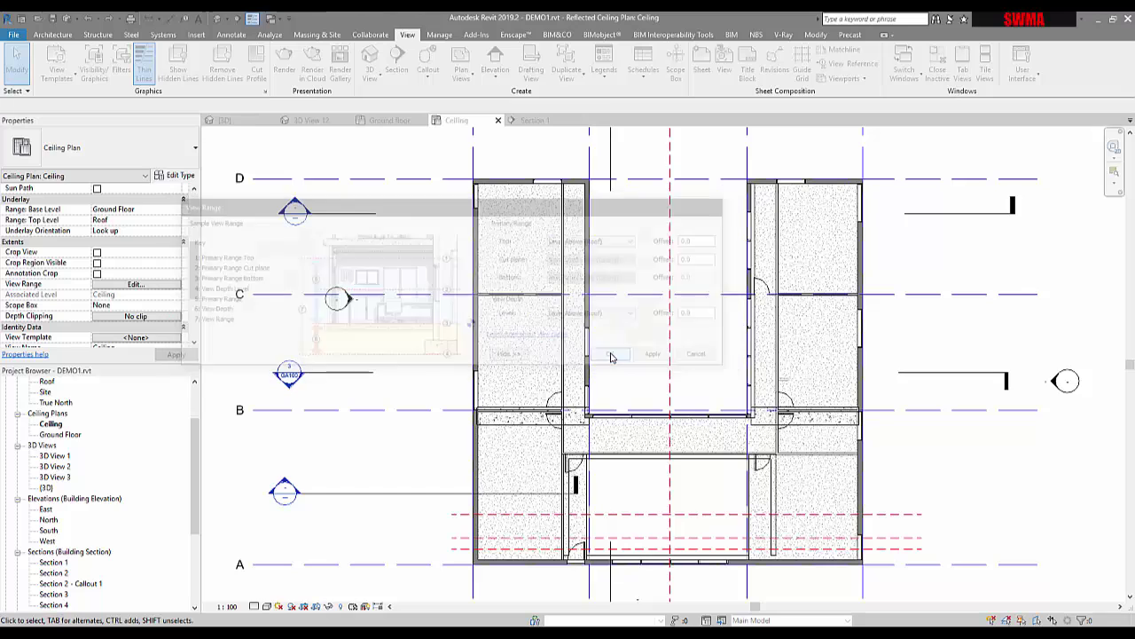
Compare the separate room ceilings with the U-shaped corridor ceiling around the grid C wall, selecting each in turn
click(552, 351)
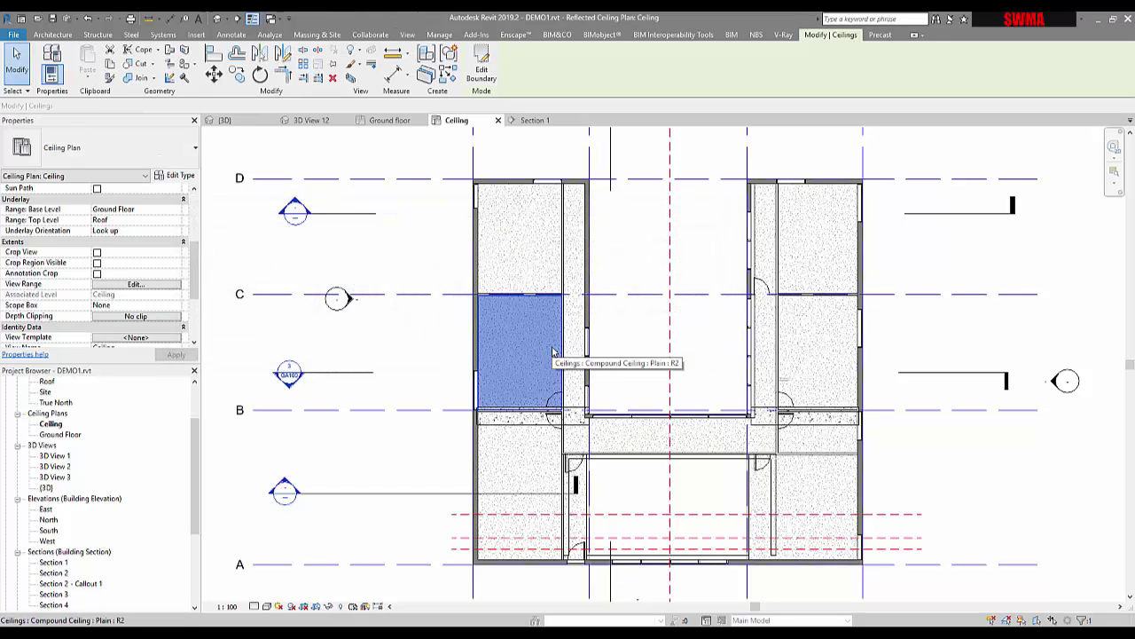
click(577, 294)
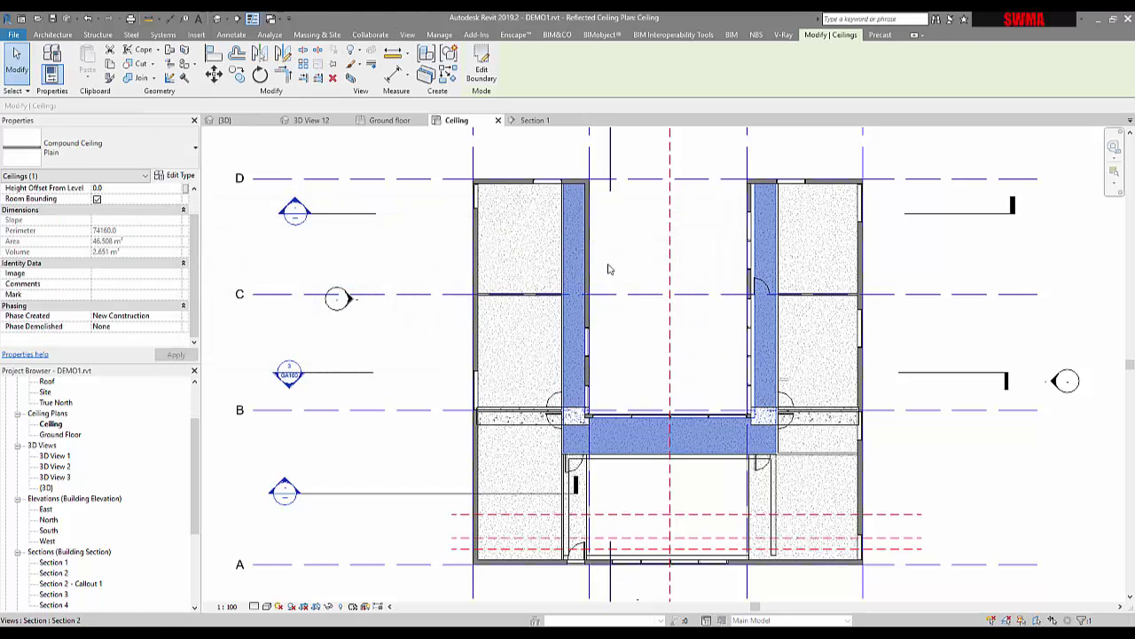
click(580, 294)
scroll(581, 293, up, 5)
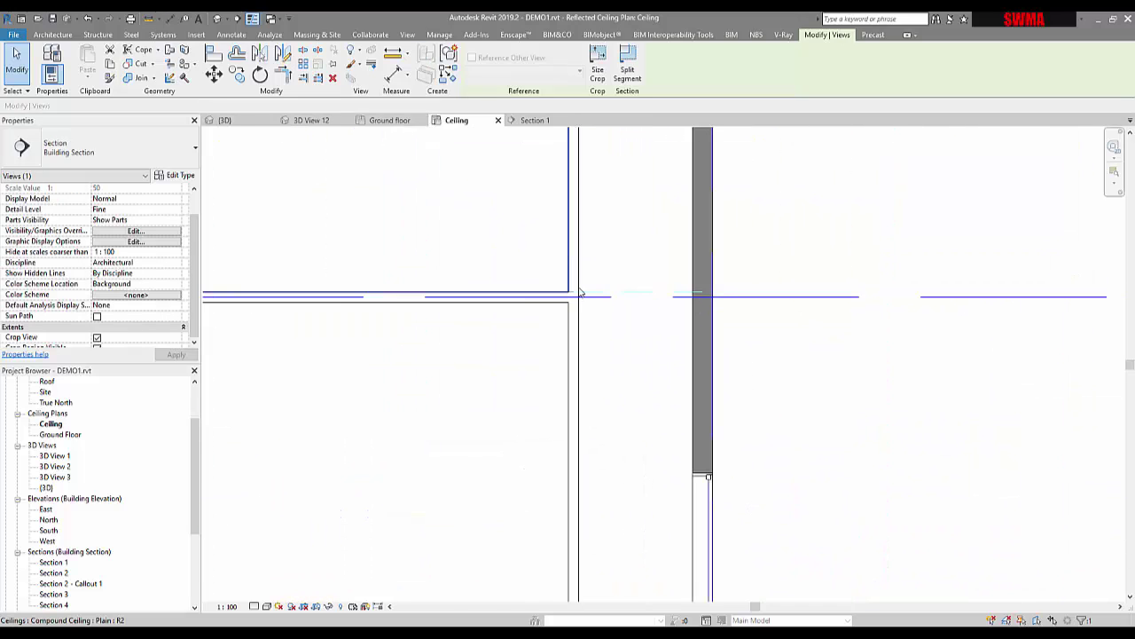
click(582, 287)
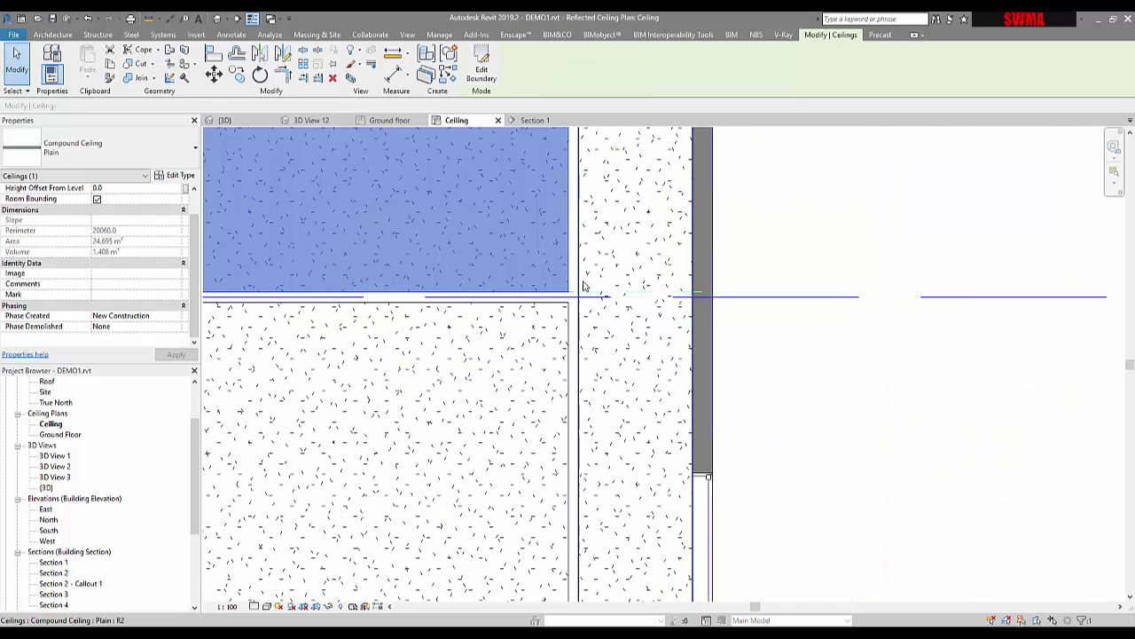
click(588, 324)
click(556, 350)
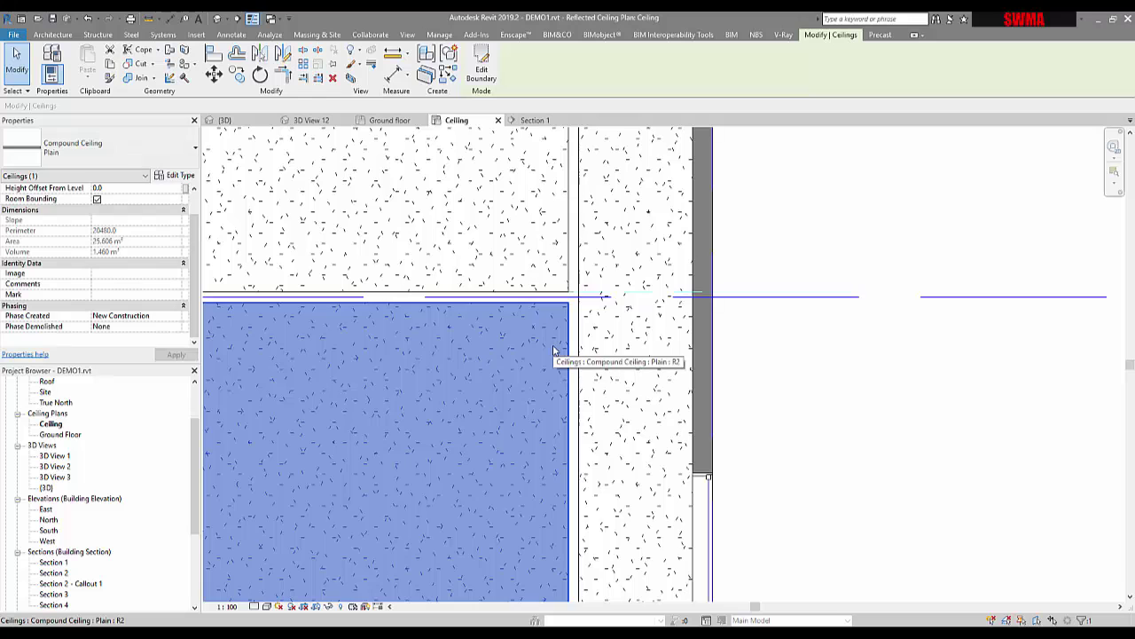
scroll(555, 351, down, 4)
click(566, 383)
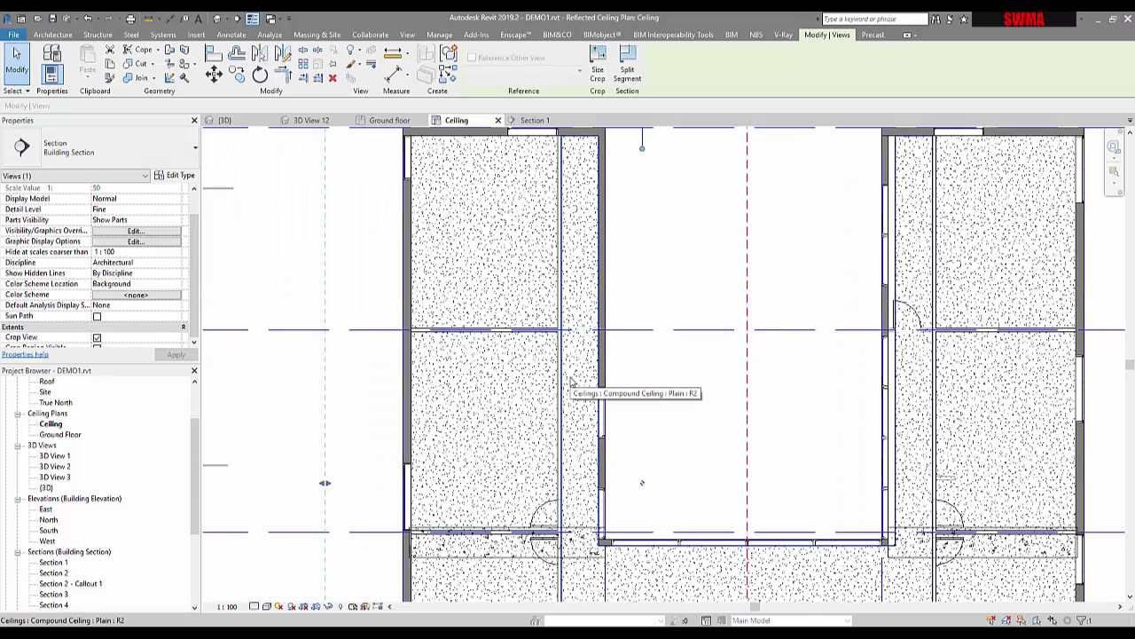
click(555, 321)
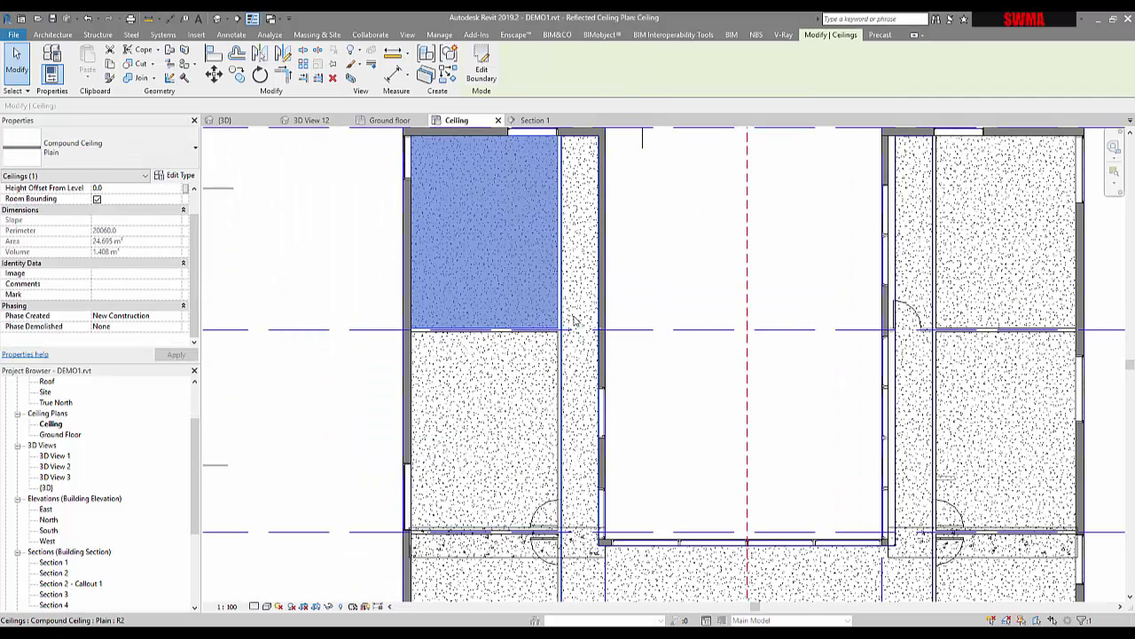
click(575, 321)
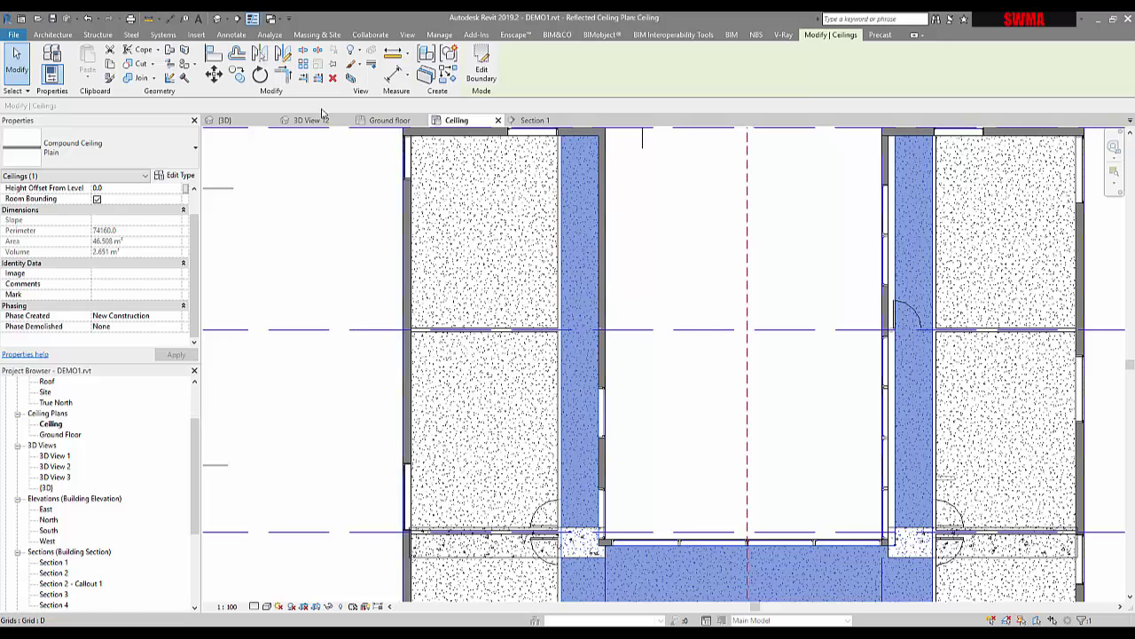
Switch to Section 1 and examine the flat ceilings below the sloped roof between grids 1 and 2
click(223, 120)
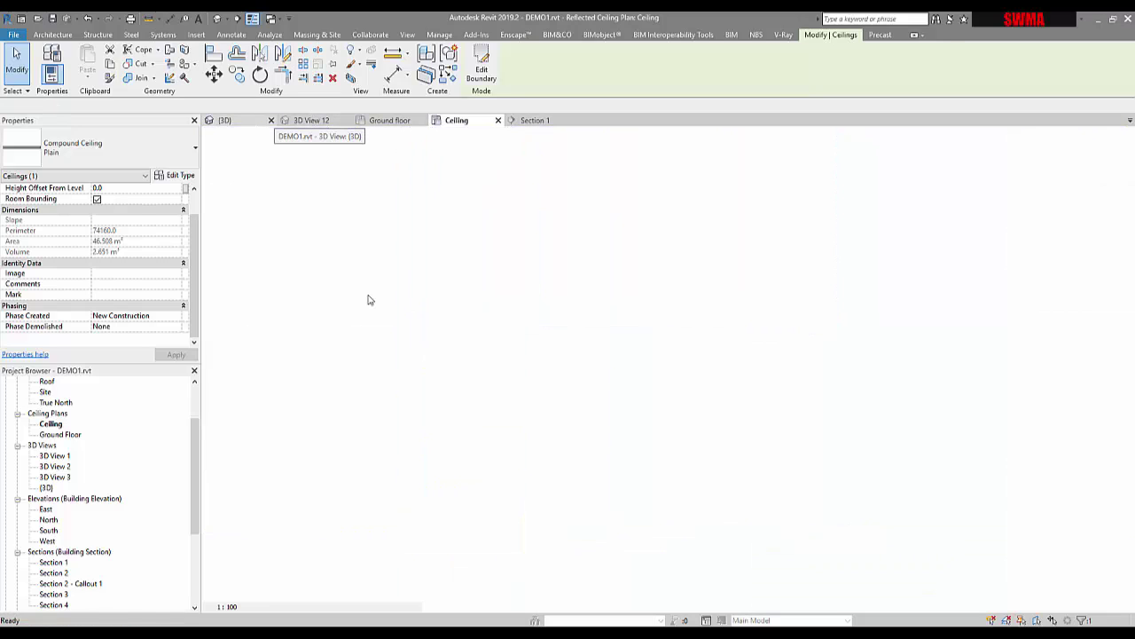
click(534, 120)
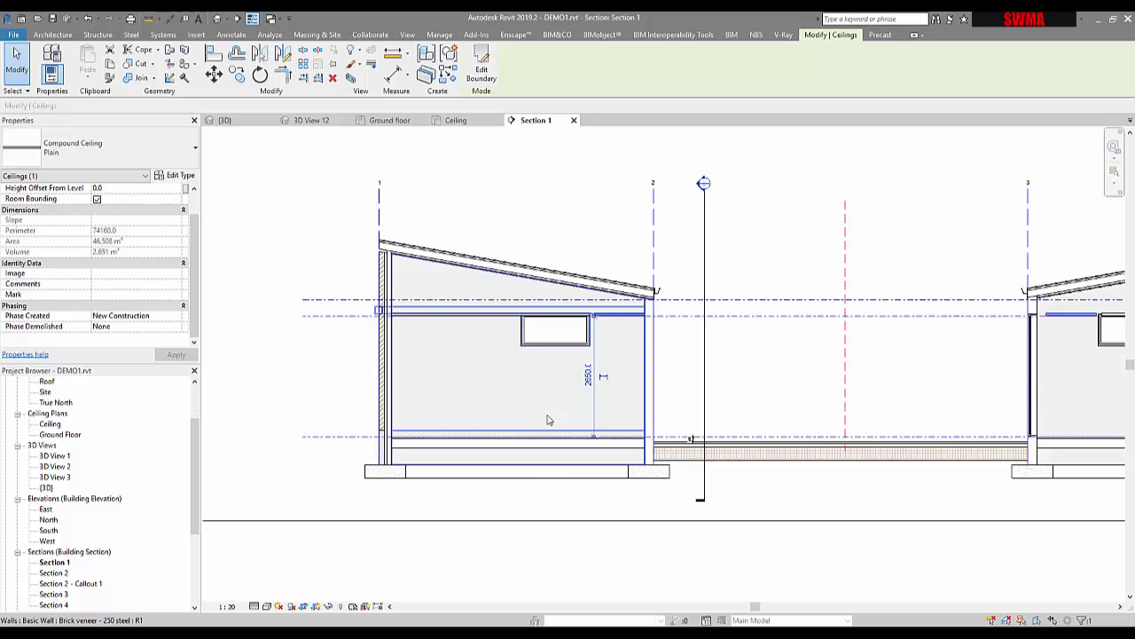
click(502, 207)
scroll(593, 315, up, 3)
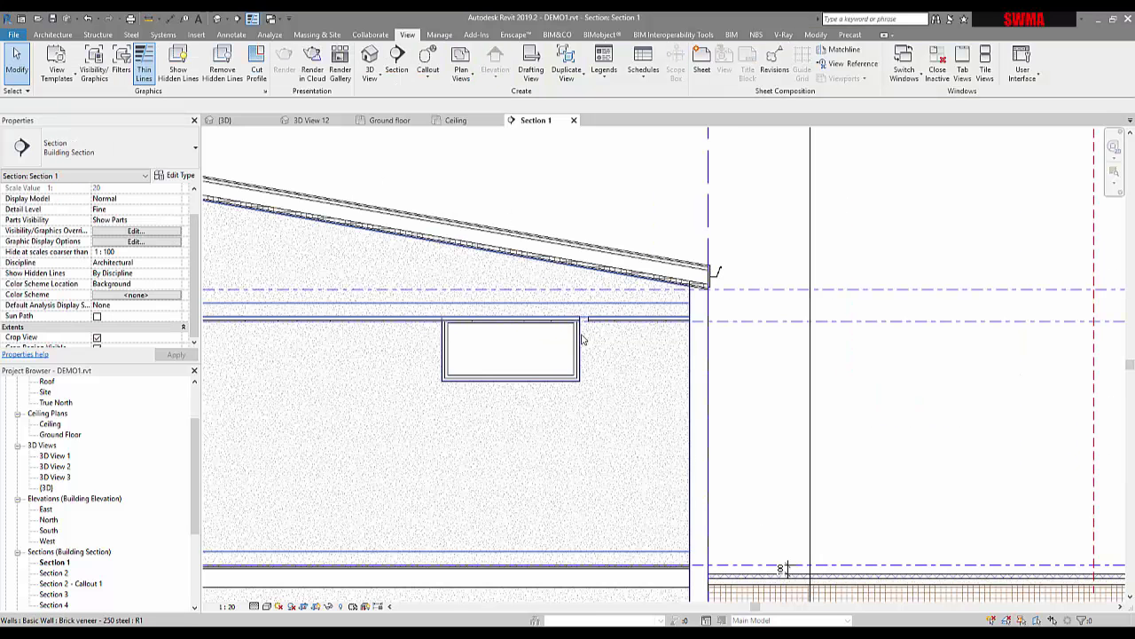
scroll(586, 321, down, 5)
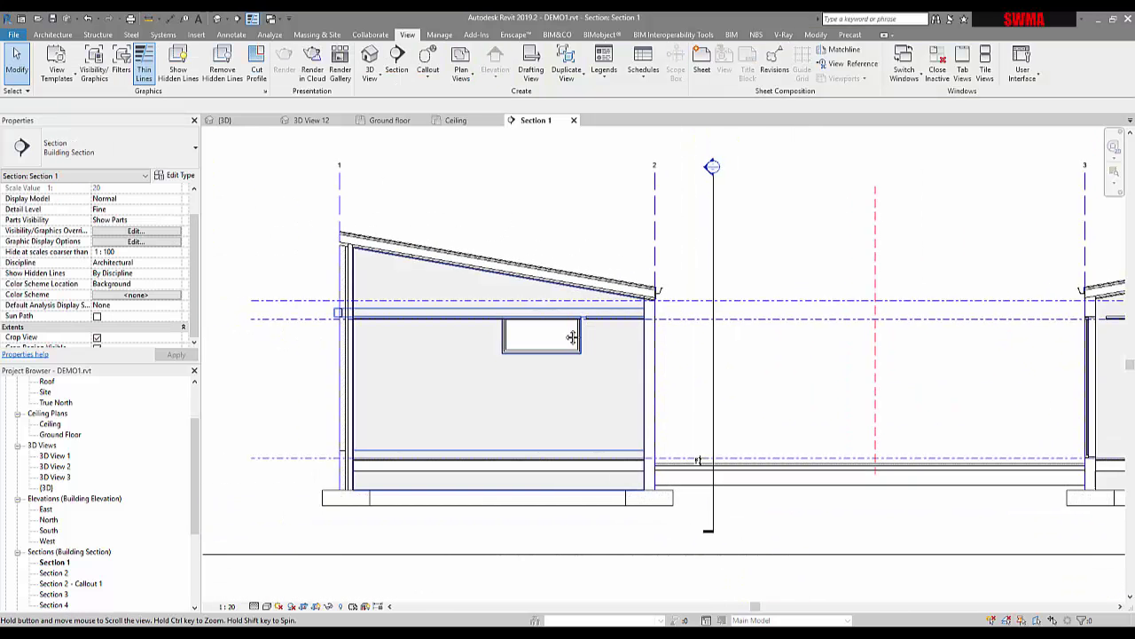
middle_drag(684, 334, 573, 332)
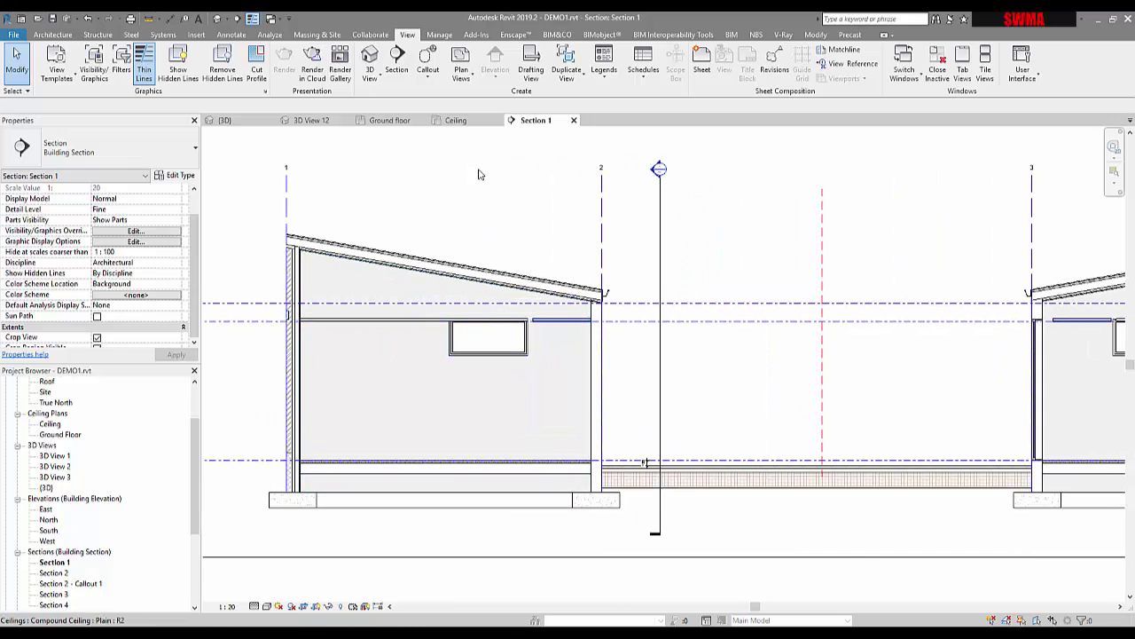
Switch to the Ground floor ceiling plan of 2019_HB_00 and inspect its large Plain compound ceiling over the dining and living areas
click(390, 121)
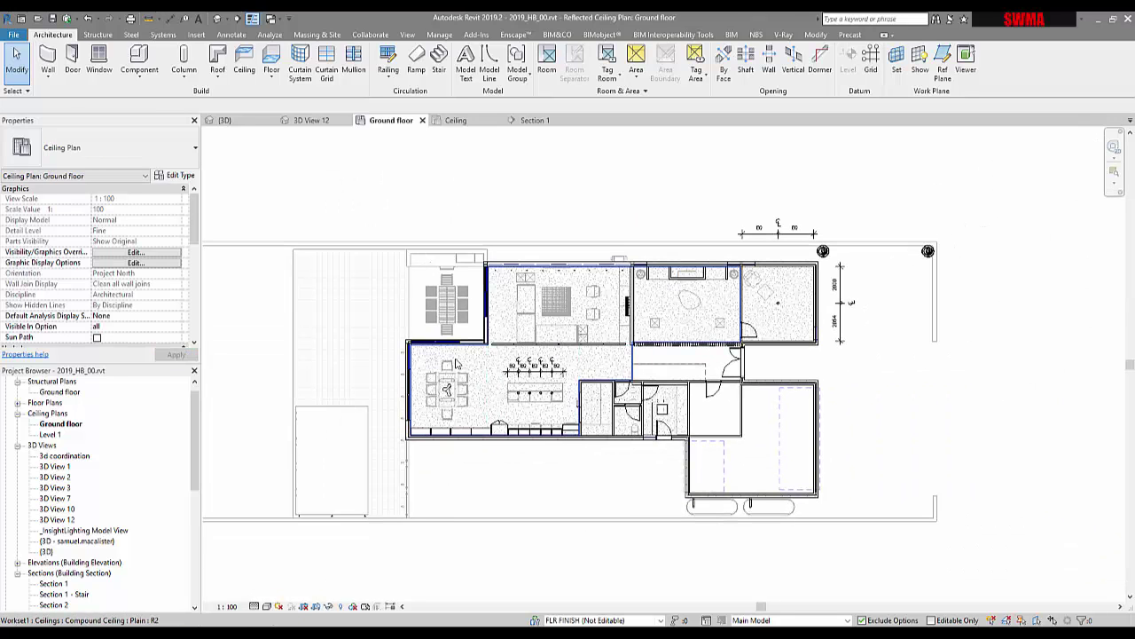
click(456, 363)
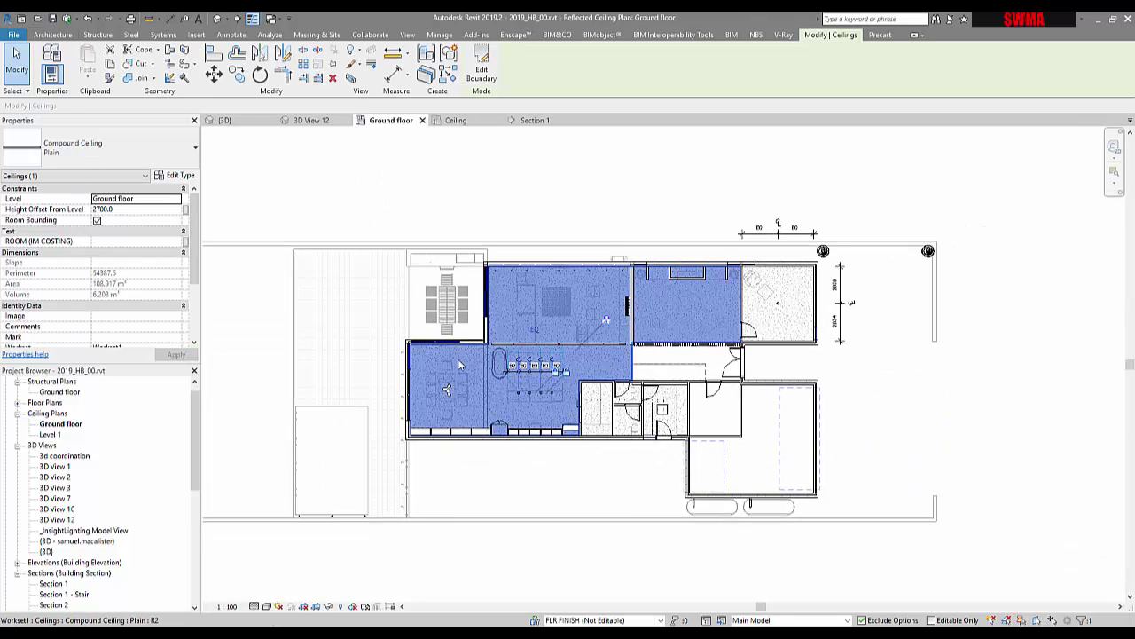
click(266, 206)
Check the view range stored in the Ground floor ceiling plan's Architectural Reflected Ceiling Plan view template, leaving the template as it is
drag(193, 216, 195, 294)
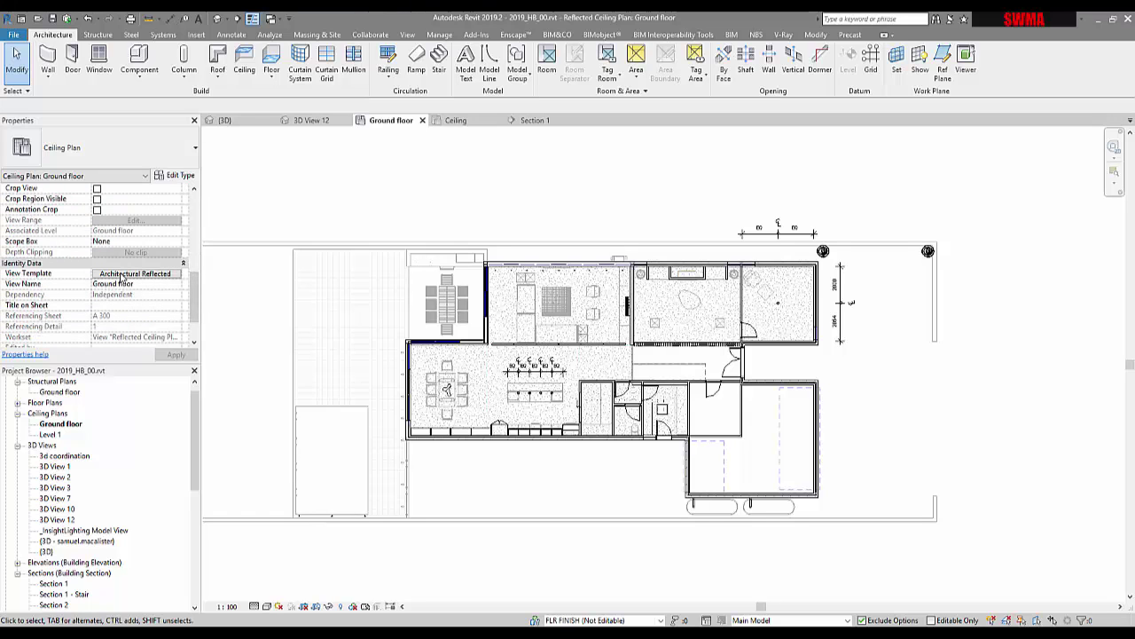
click(124, 274)
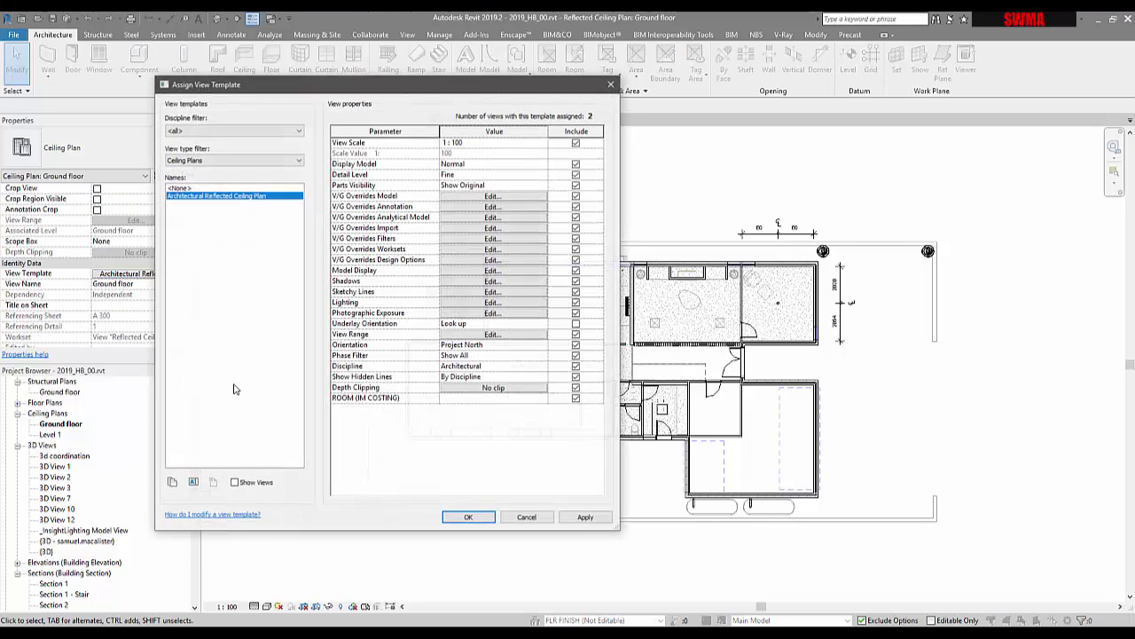
click(457, 335)
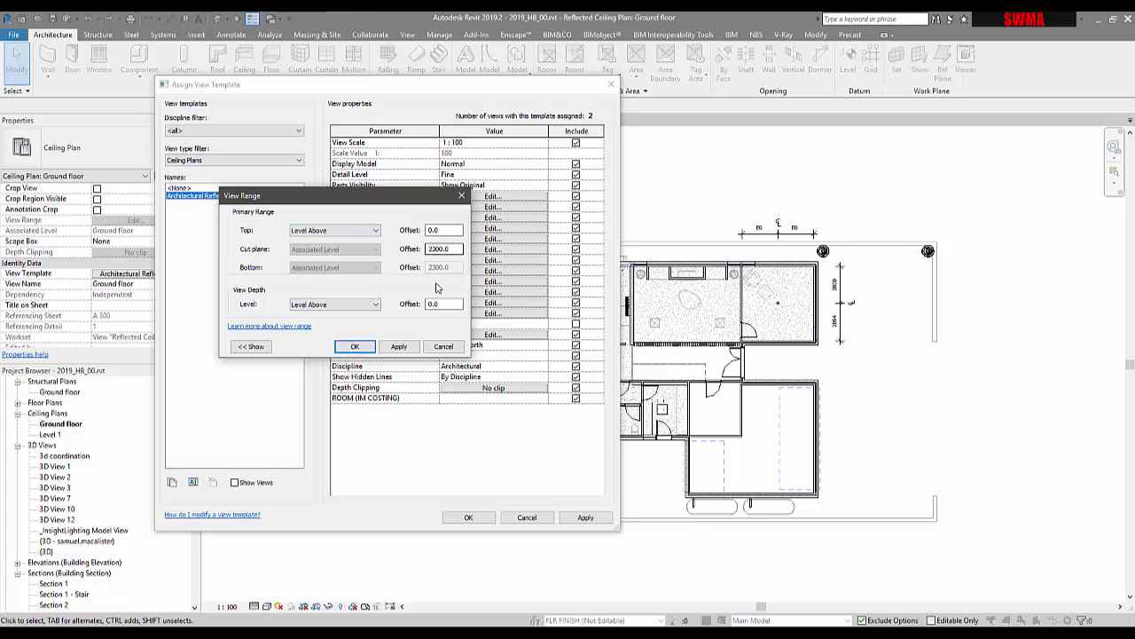
click(444, 347)
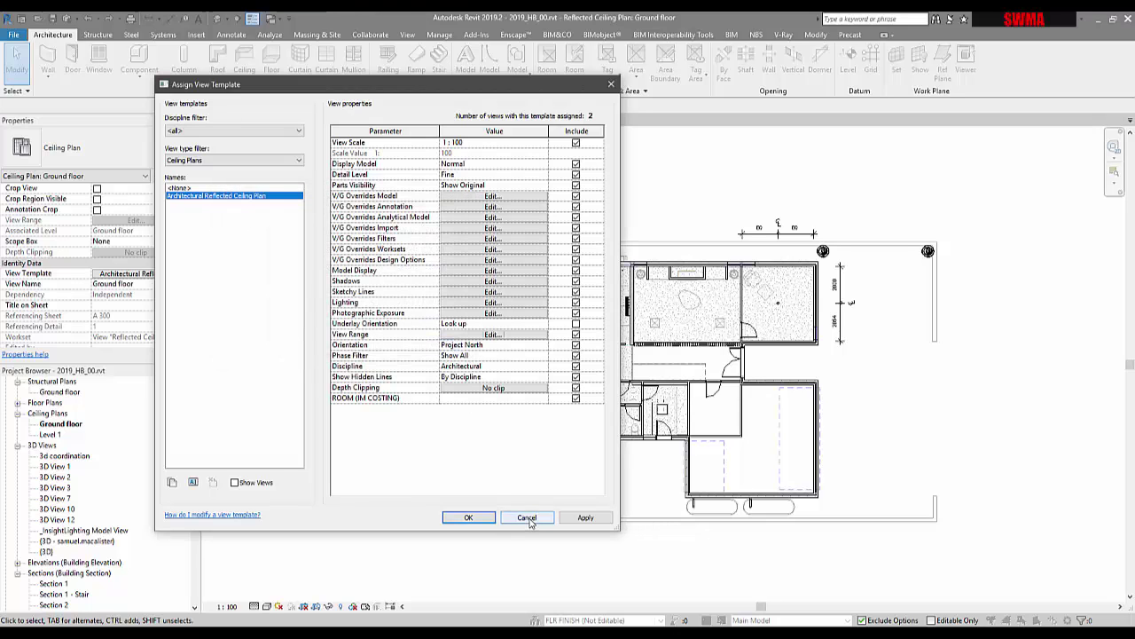
click(527, 518)
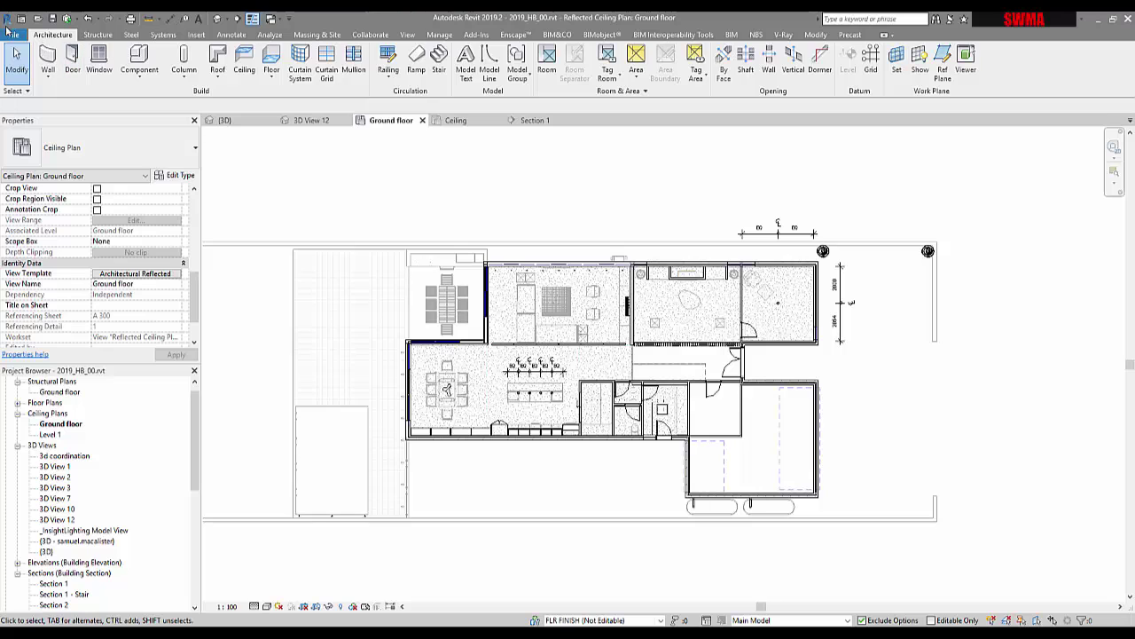
Close the 2019_HB_00 project without saving its changes
click(11, 35)
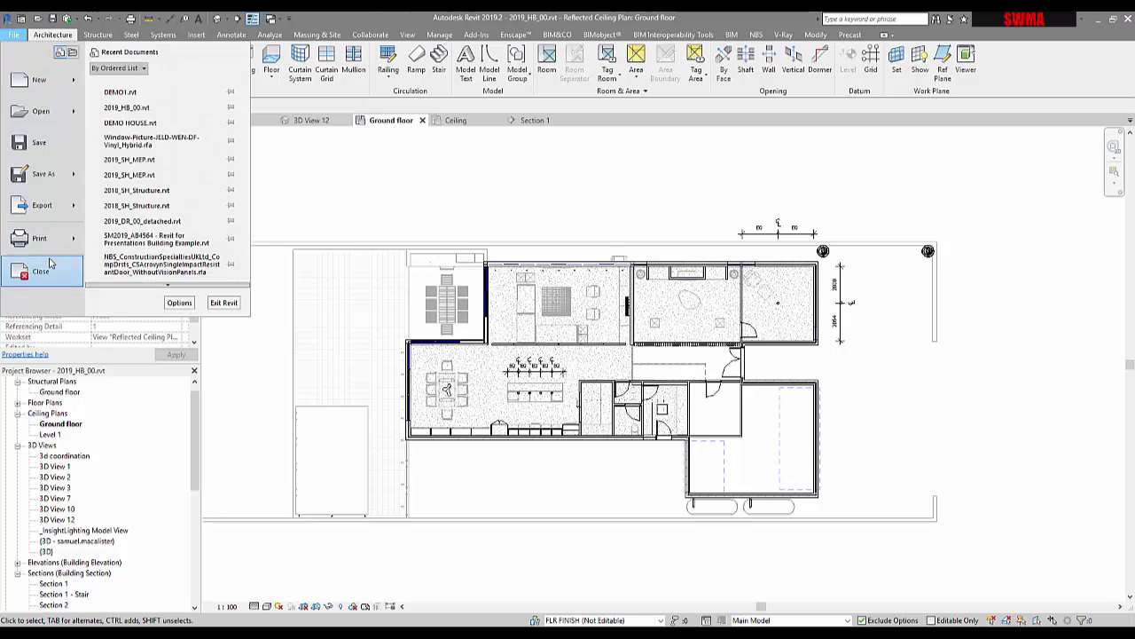
click(82, 269)
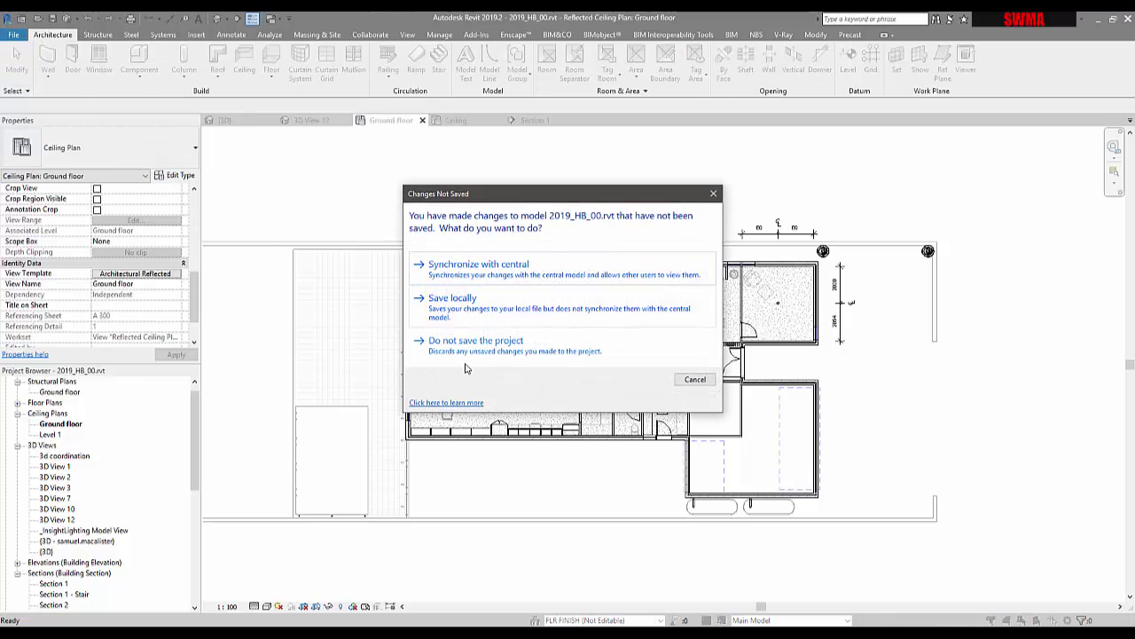
click(517, 354)
click(520, 307)
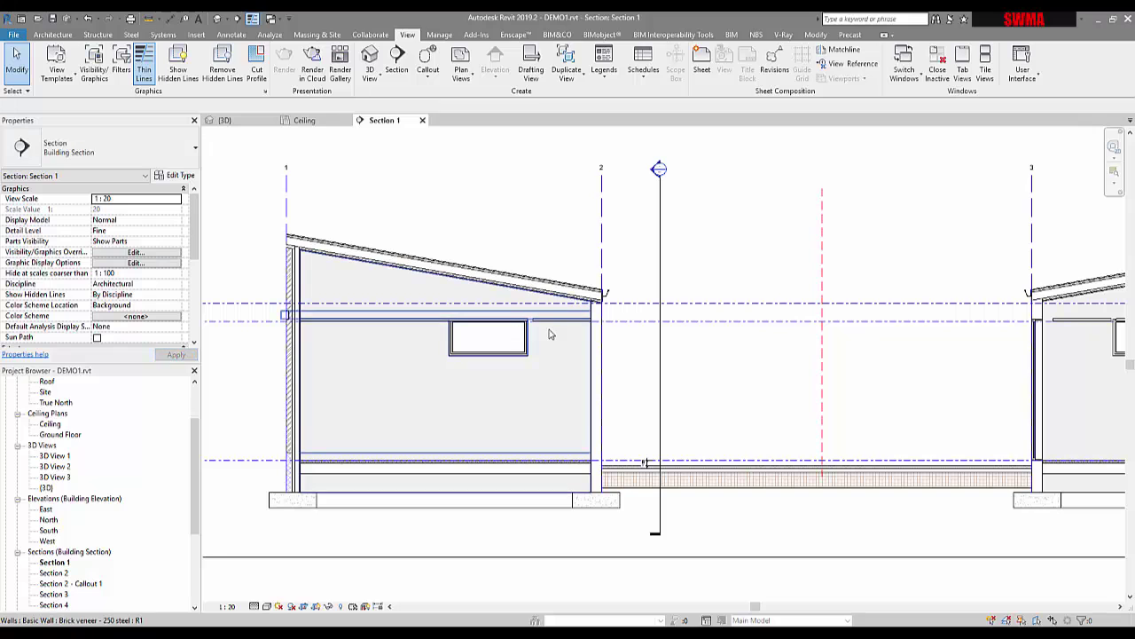
Select the corridor ceiling in Section 1 and locate it in the Ceiling reflected ceiling plan
click(549, 321)
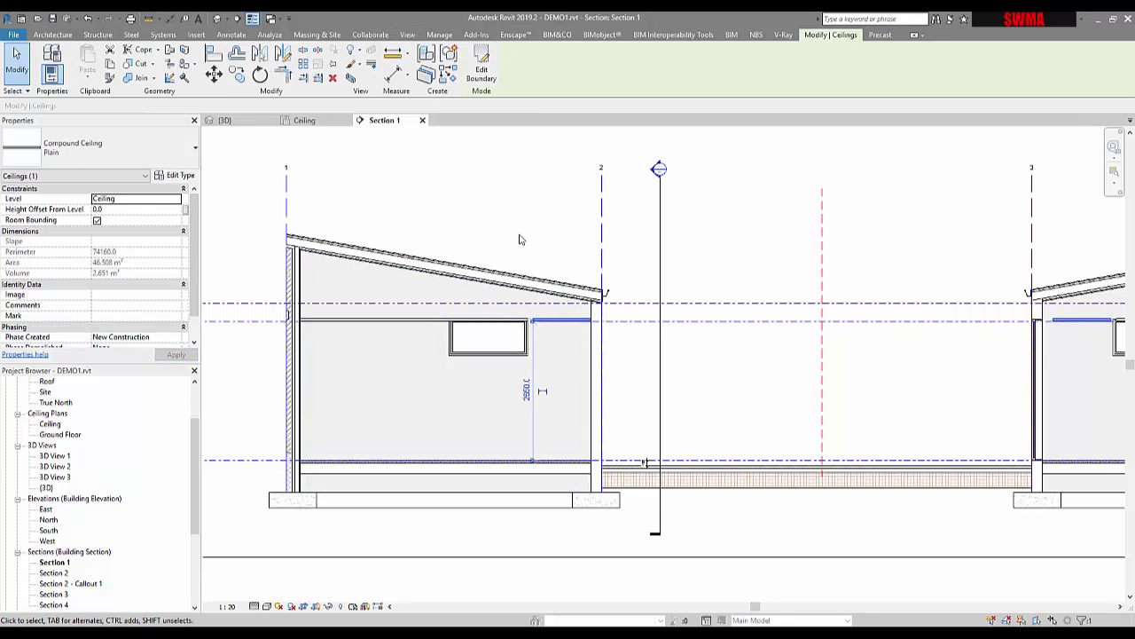
click(304, 120)
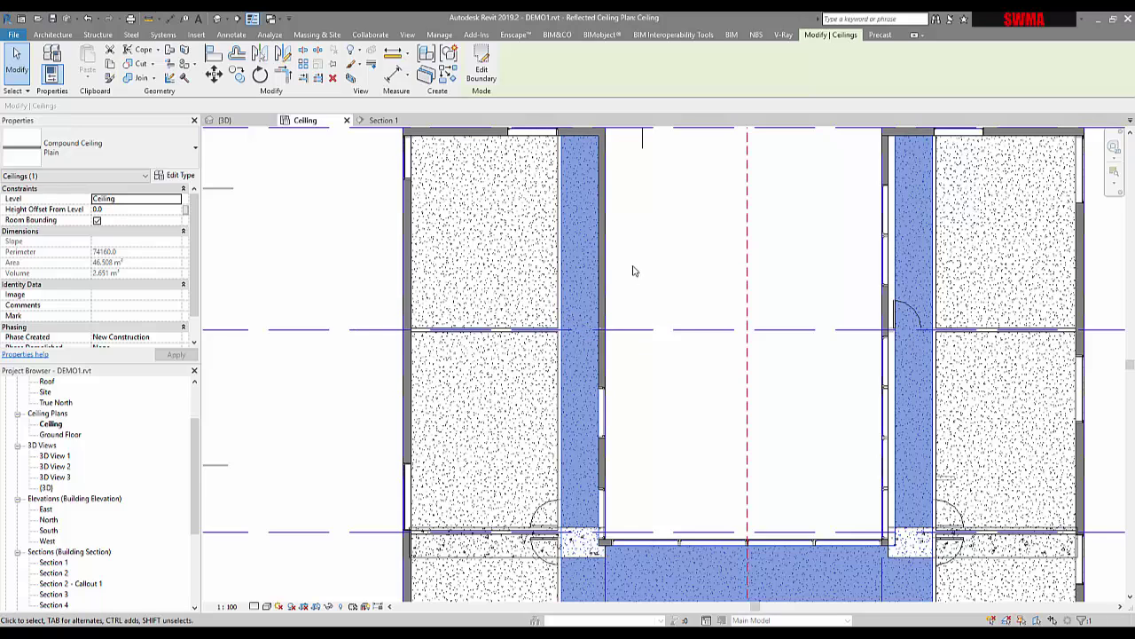
key(Escape)
Set the Ceiling plan's detail level to Fine and examine the corridor corner near the grid B doors
scroll(563, 325, up, 5)
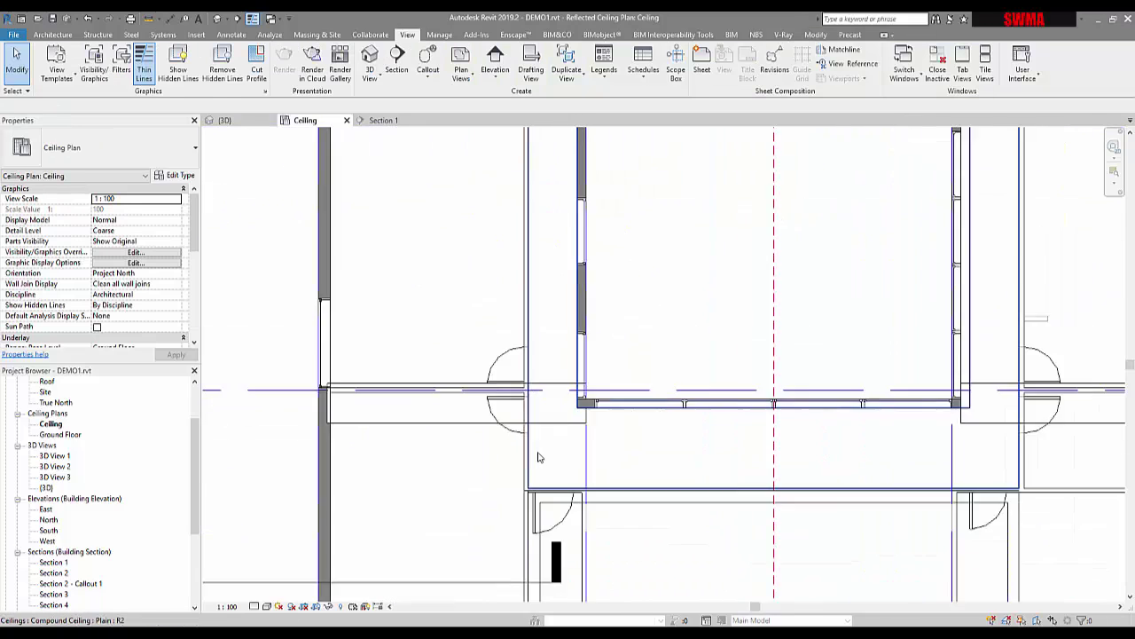
click(266, 606)
click(264, 593)
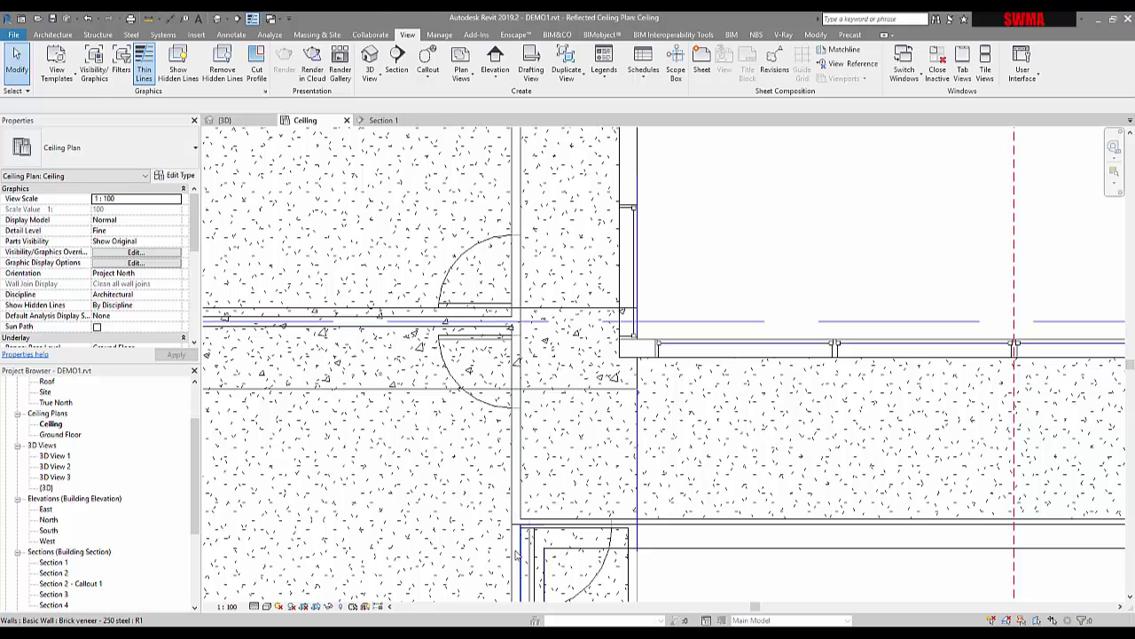
Select the corridor ceiling in the Ceiling plan and compare it in Wireframe and Hidden Line, leaving Hidden Line active
scroll(588, 360, down, 3)
click(593, 241)
middle_drag(593, 313, 581, 470)
middle_drag(583, 380, 586, 594)
click(267, 606)
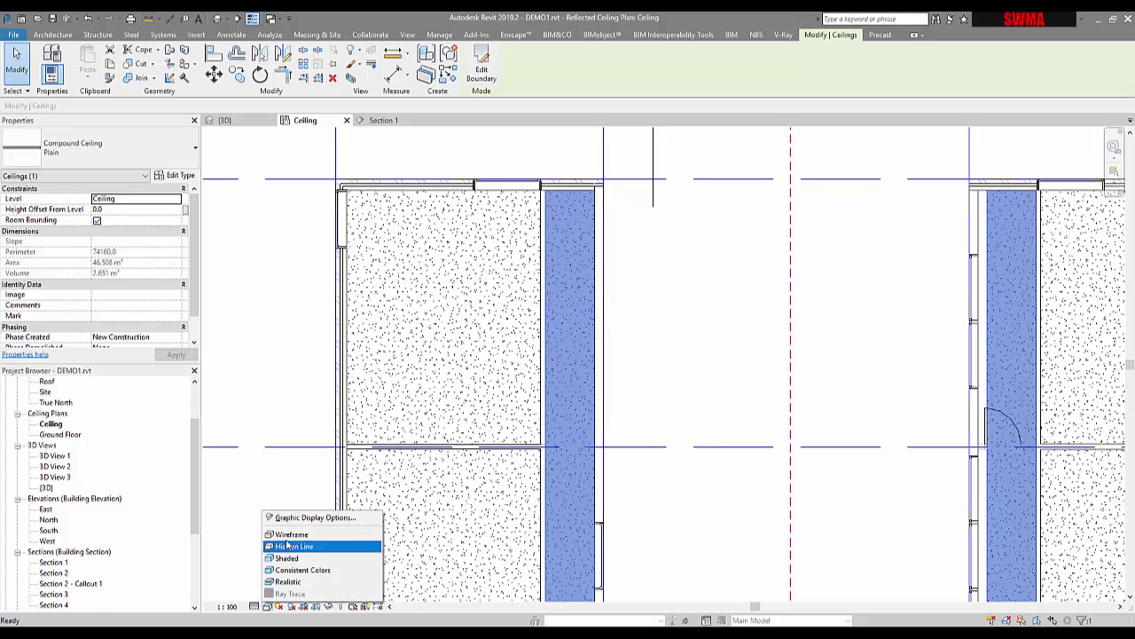
click(319, 535)
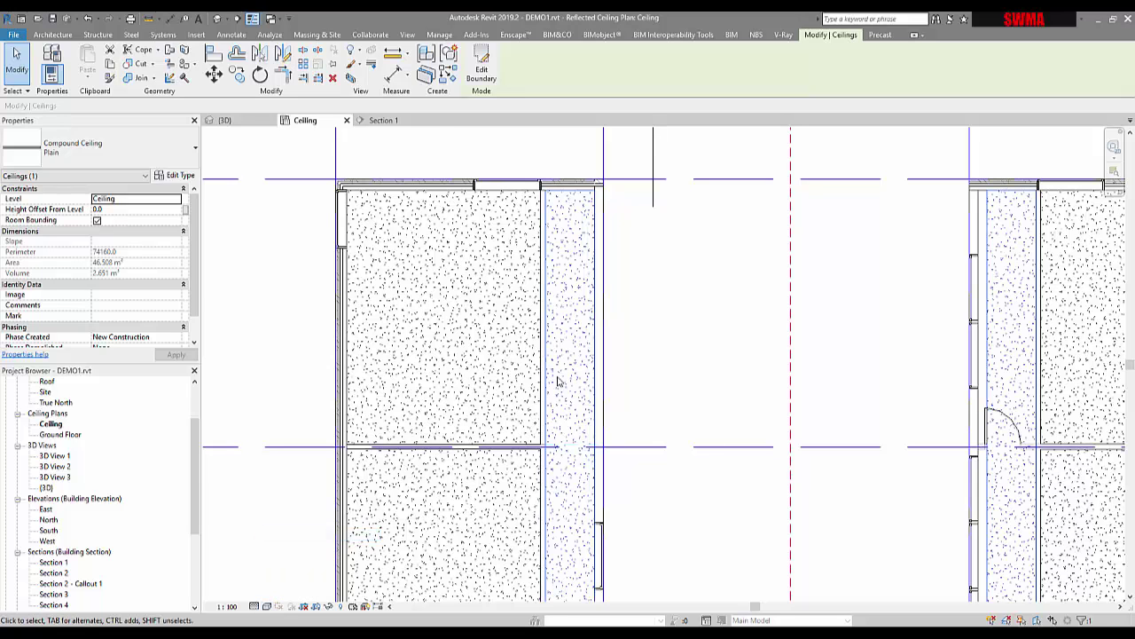
scroll(519, 456, down, 3)
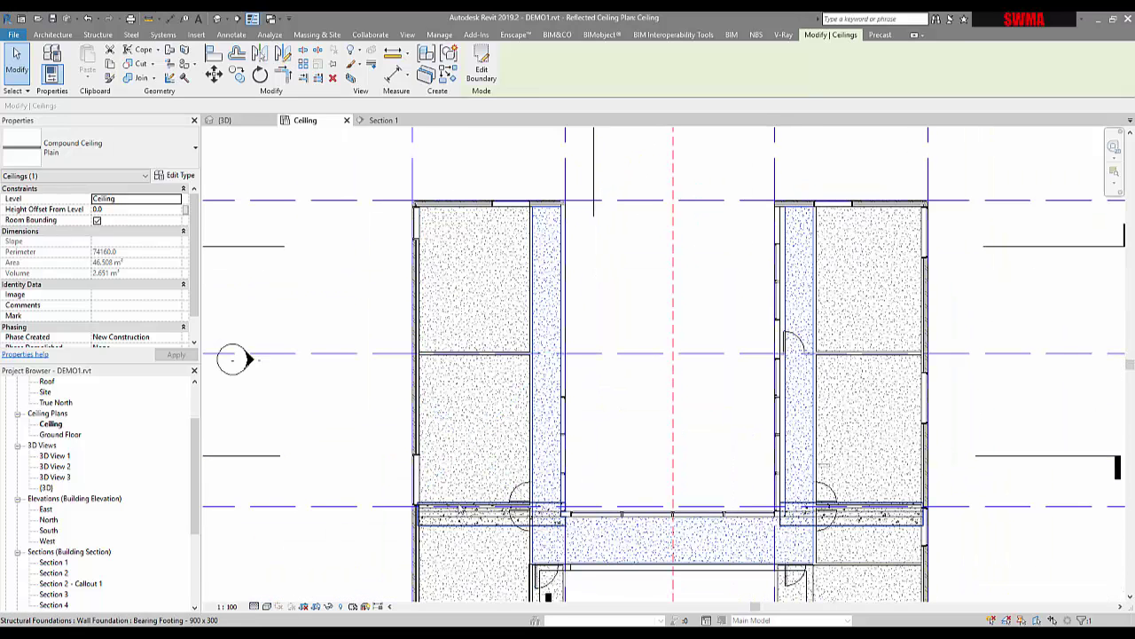
click(268, 607)
click(281, 547)
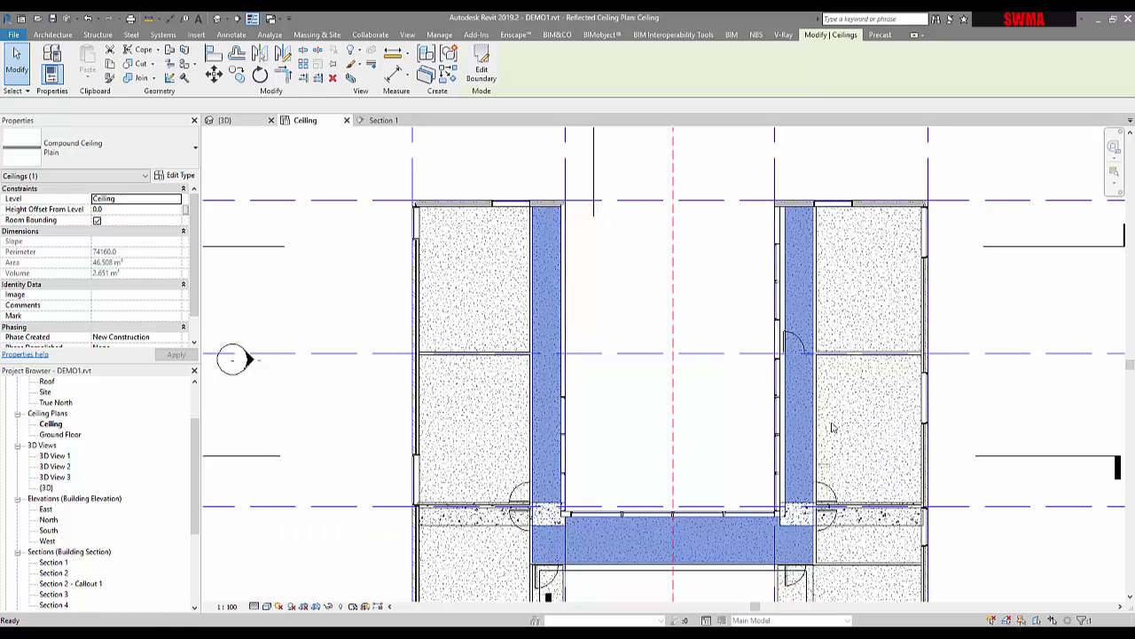
Orient the 3D view to Floor Plan: Ceiling
key(ctrl+Tab)
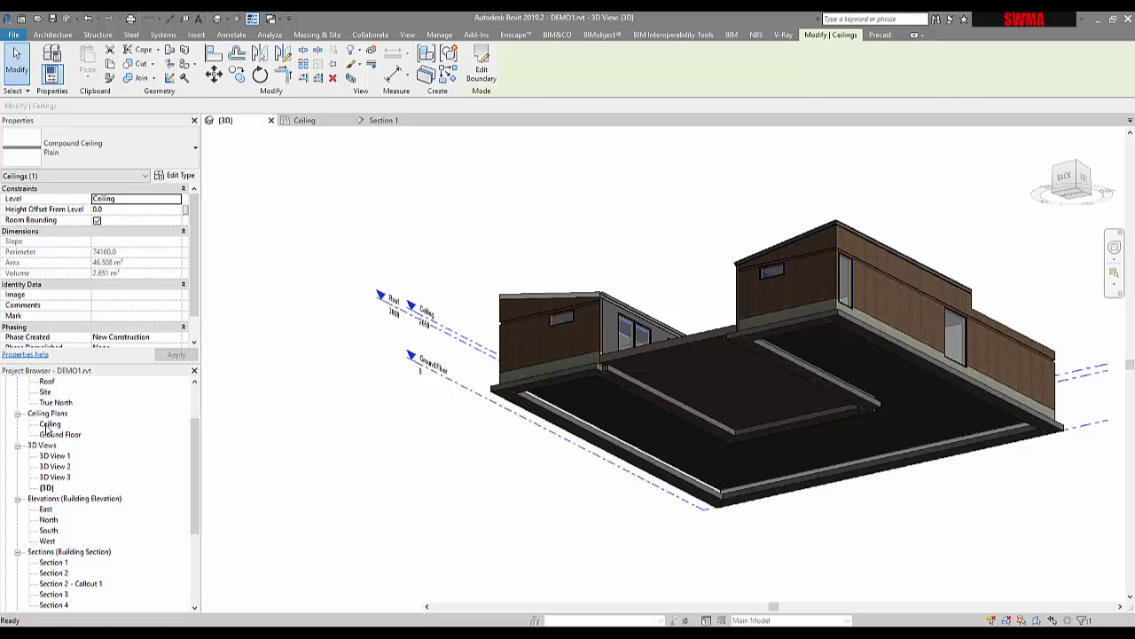
double_click(50, 425)
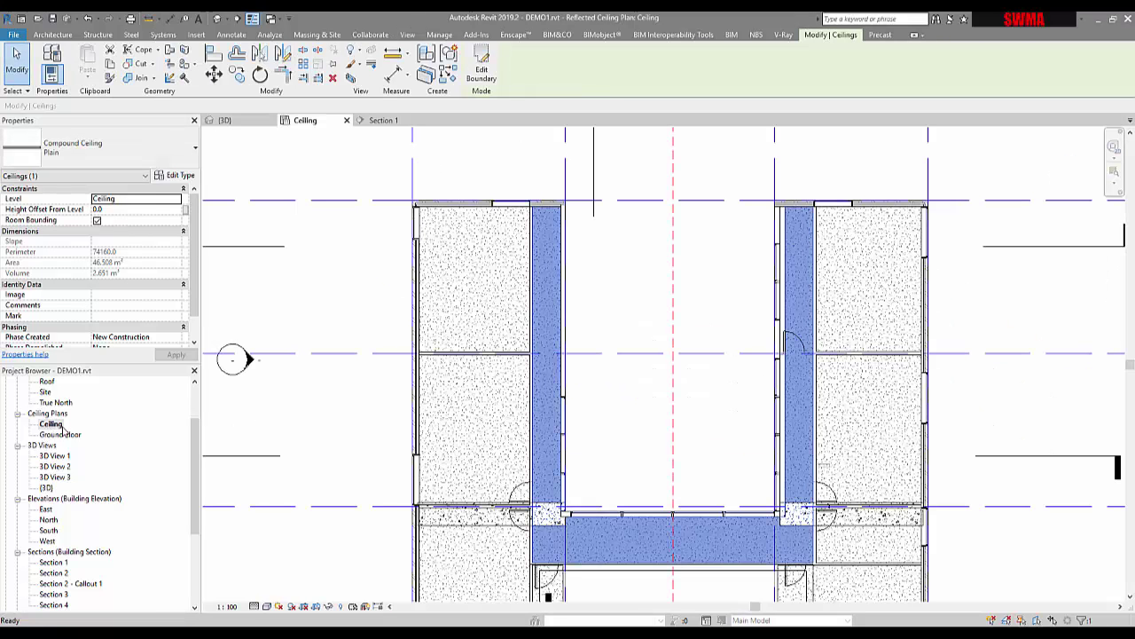
click(251, 127)
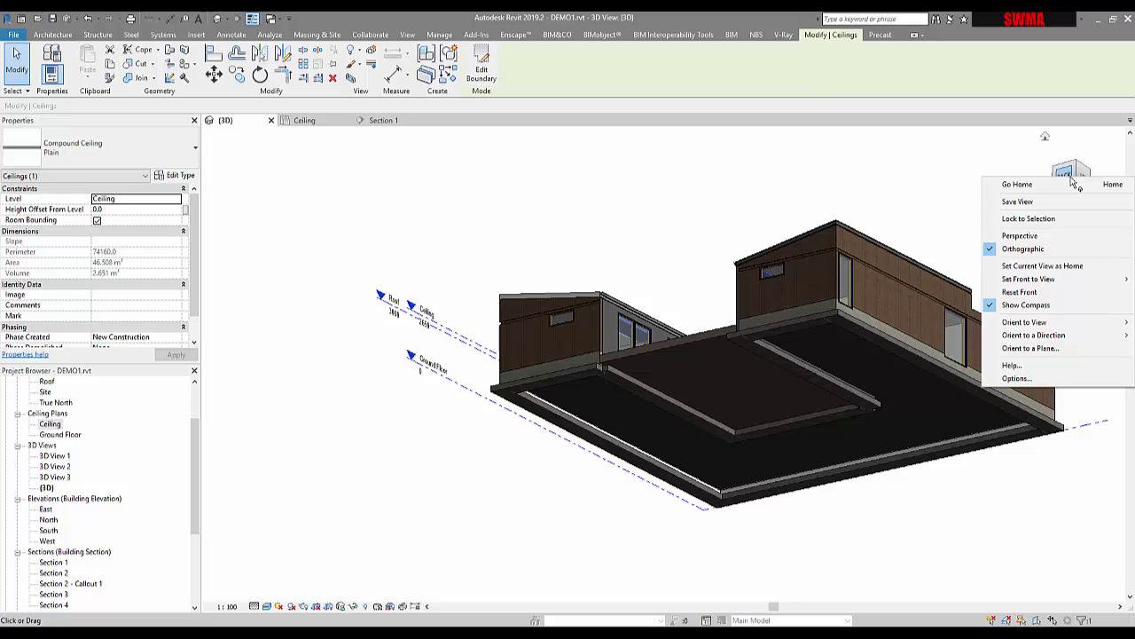
mouse_move(1045, 324)
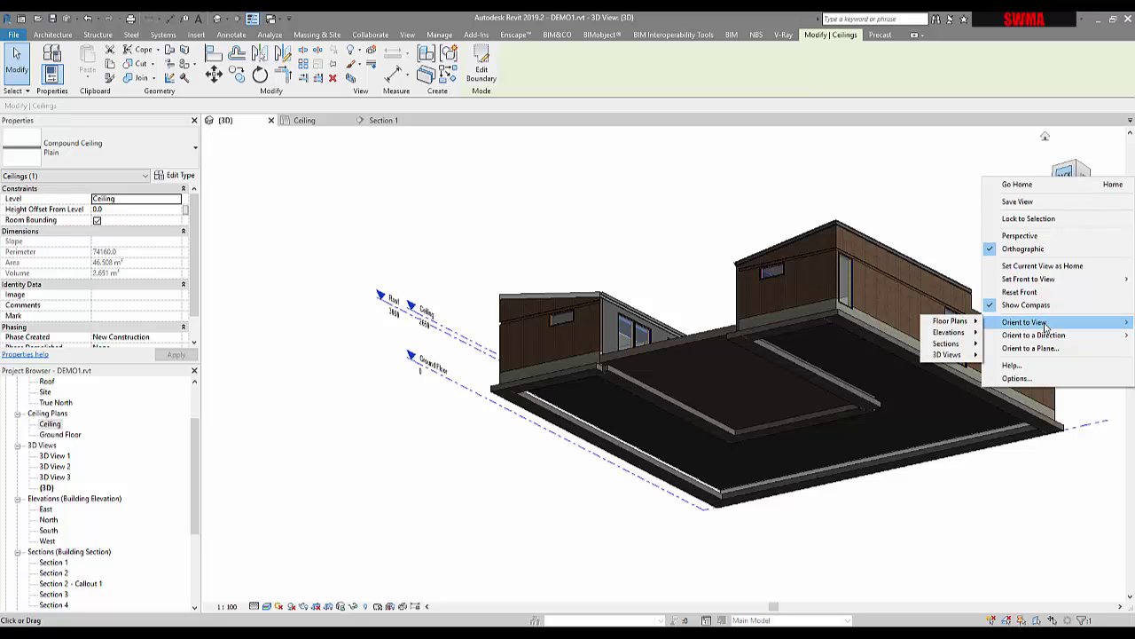
mouse_move(943, 323)
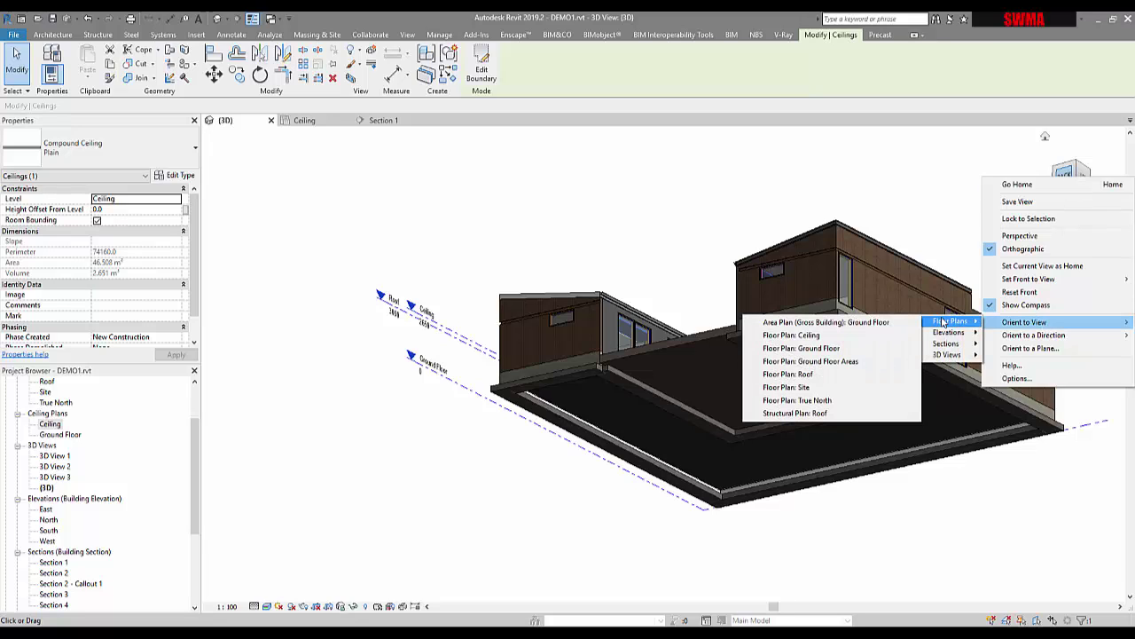
click(832, 336)
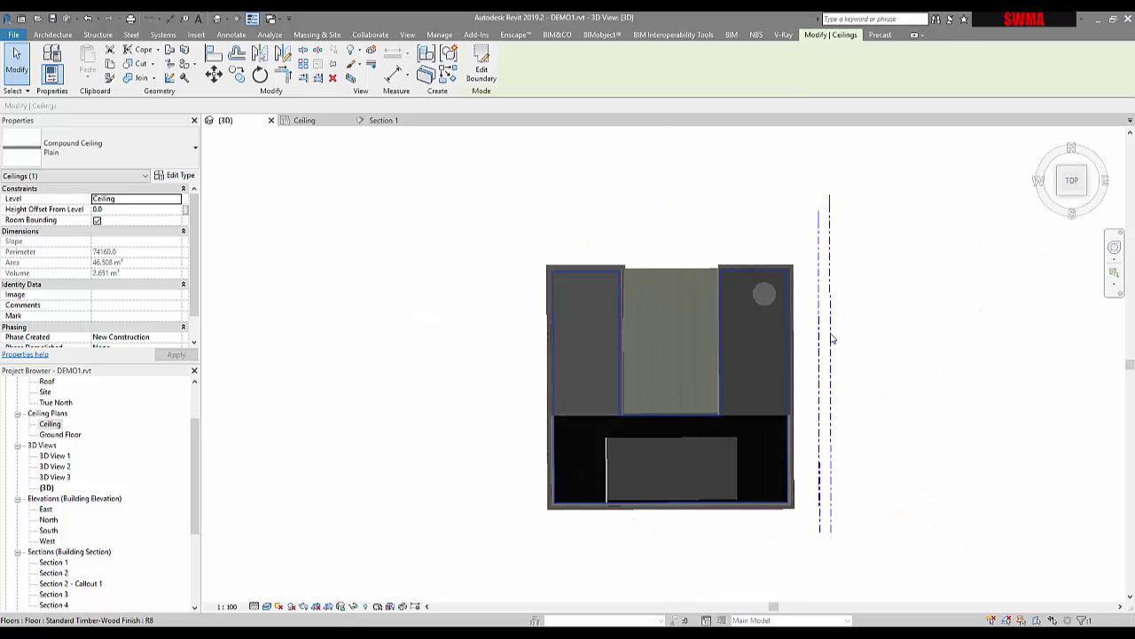
View the sectioned model isometrically from below and select the corridor ceiling to check its extent
click(1087, 198)
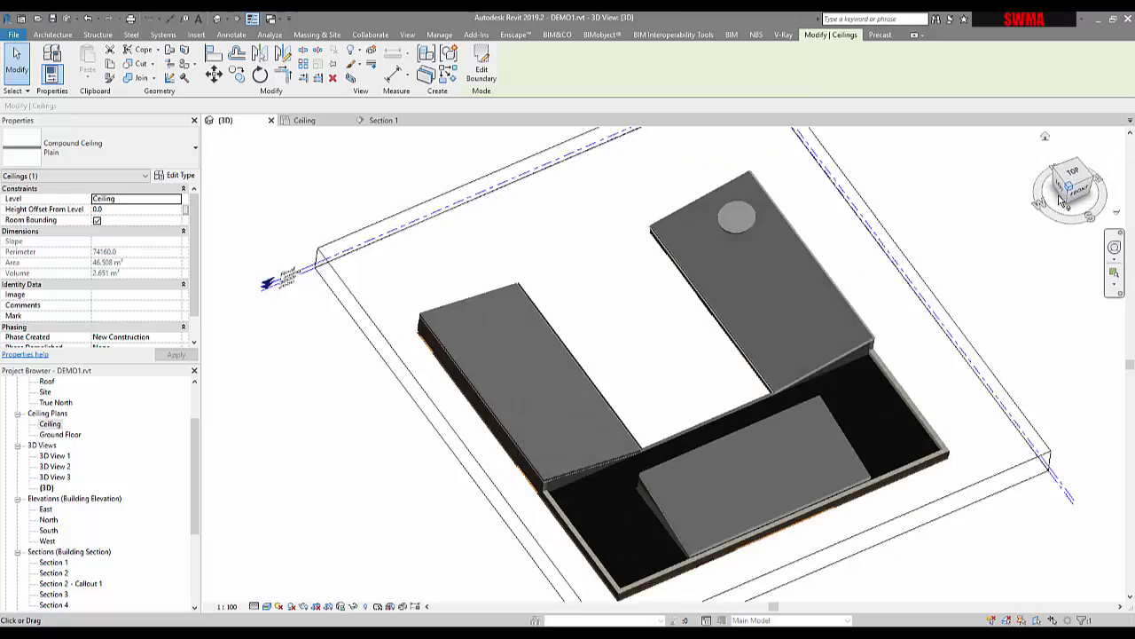
key(Escape)
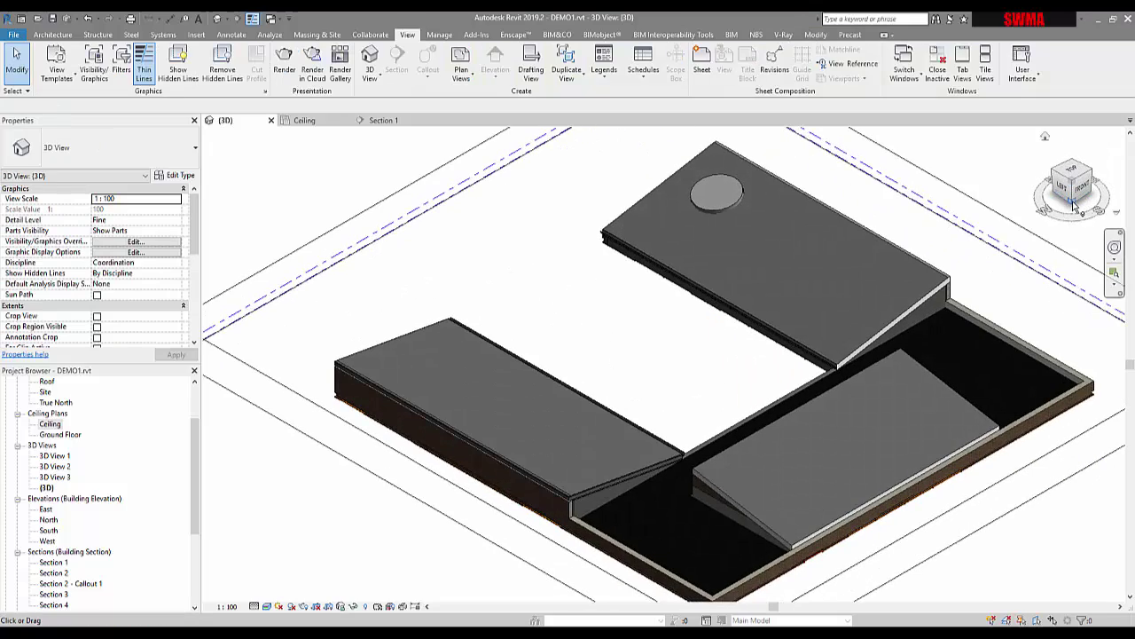
click(1075, 203)
scroll(581, 377, up, 5)
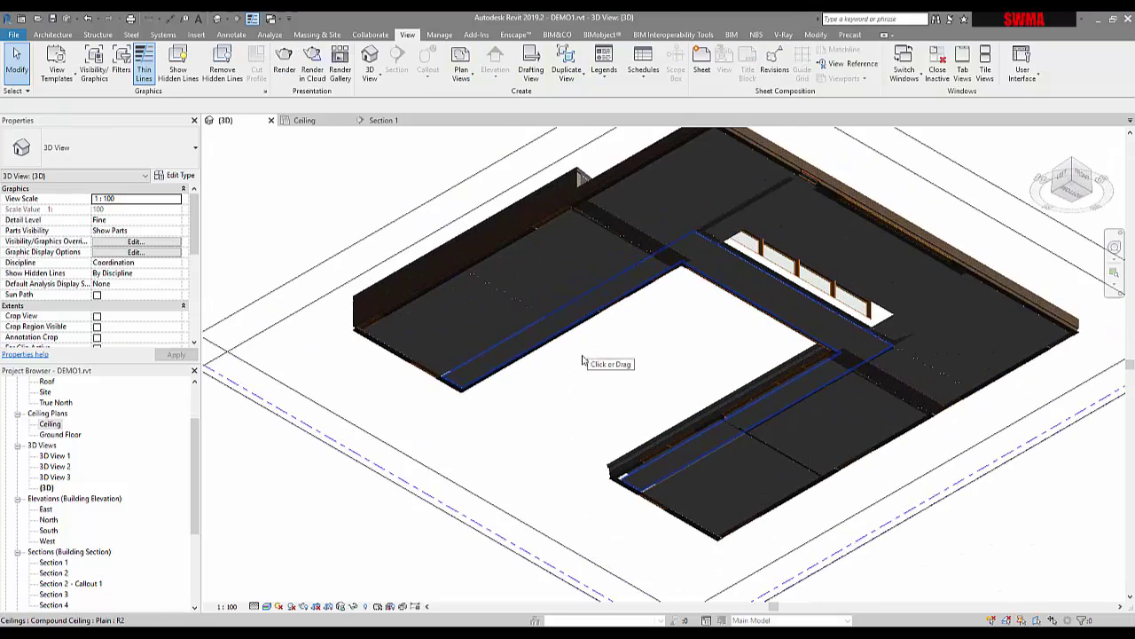
scroll(569, 392, up, 4)
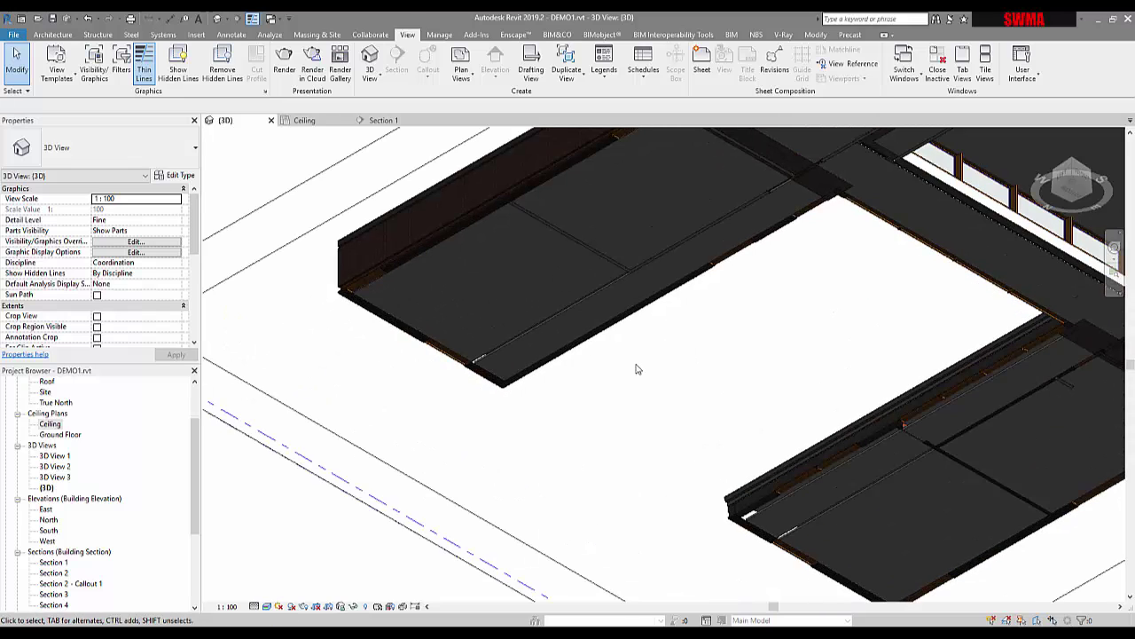
click(585, 315)
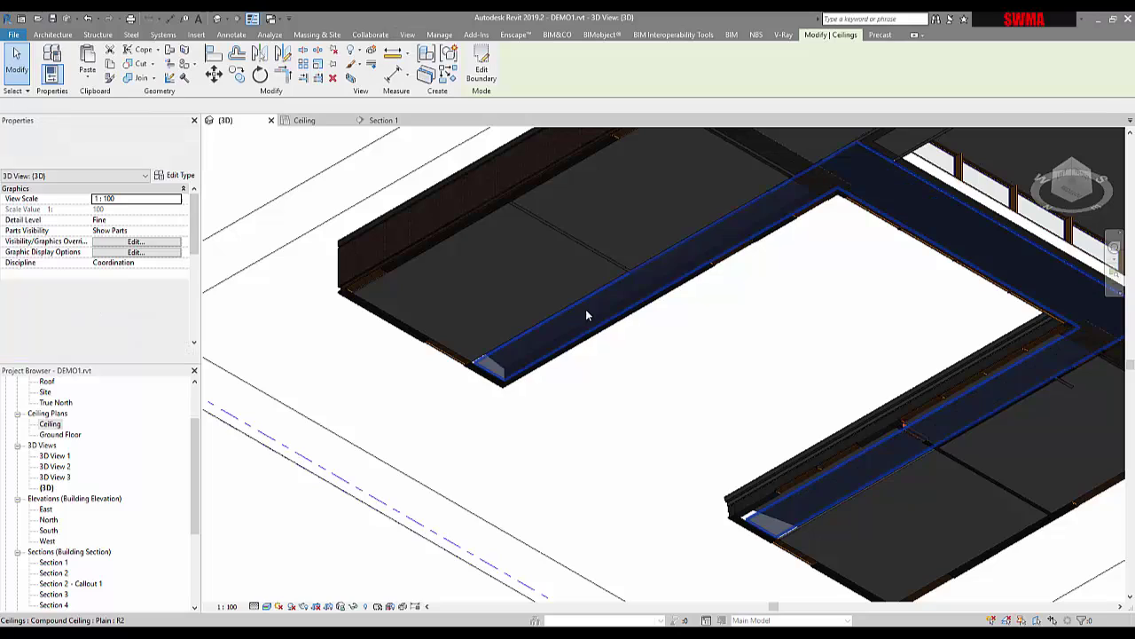
click(663, 362)
Select the room ceiling beside the corridor and compare the section box height with the Ceiling and Roof levels
middle_drag(675, 388, 611, 341)
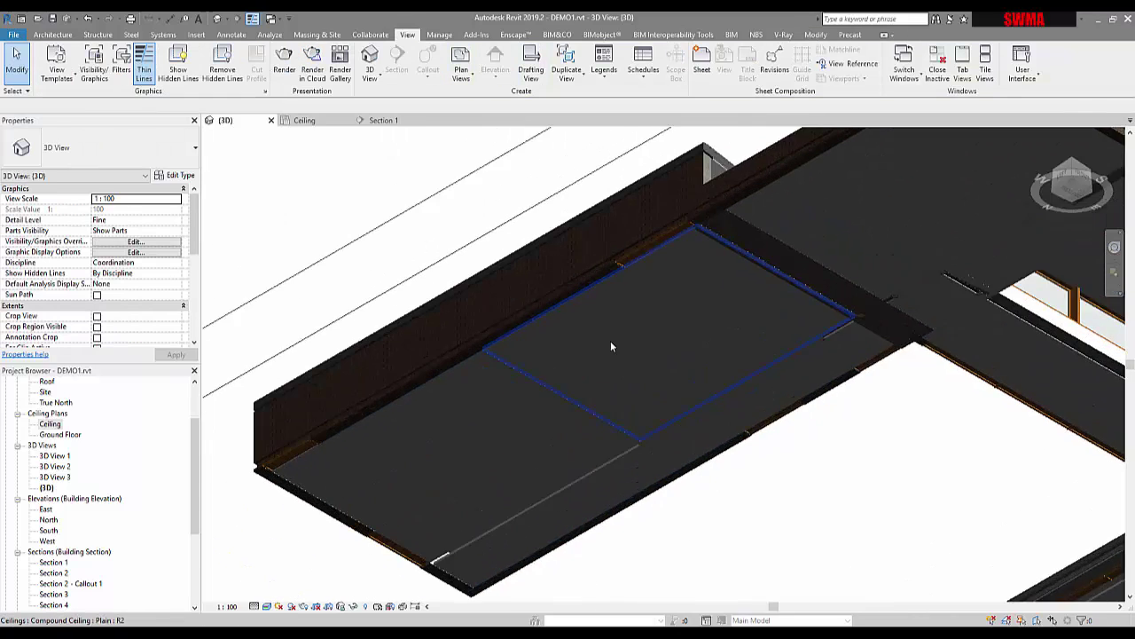
click(610, 341)
scroll(610, 340, down, 1)
middle_drag(268, 421, 368, 359)
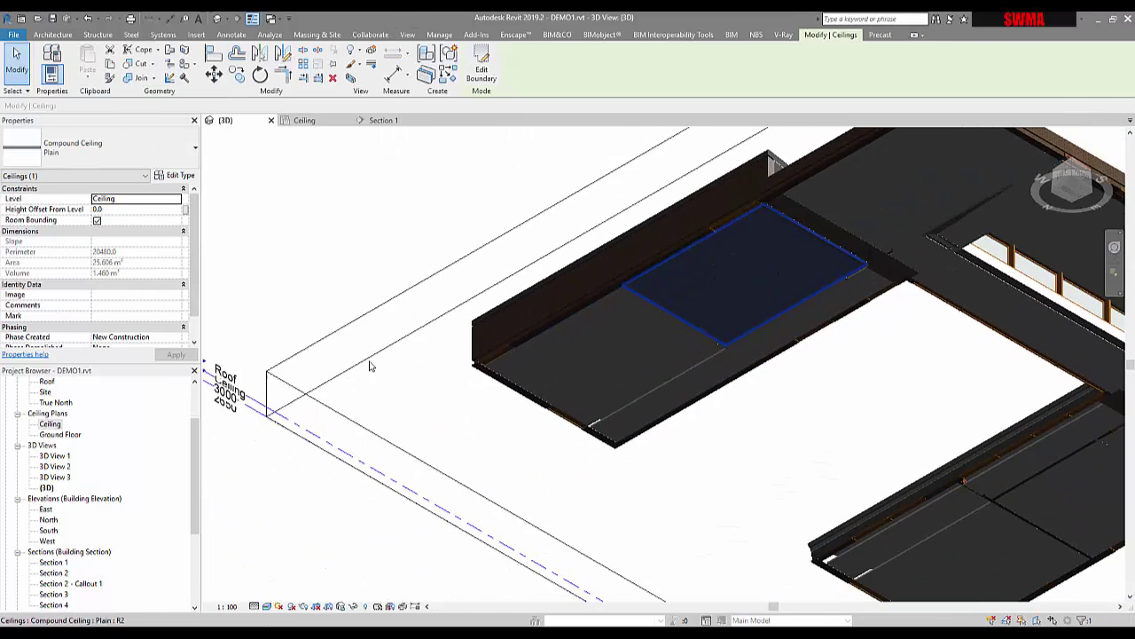
click(368, 360)
click(263, 475)
middle_drag(359, 470, 406, 439)
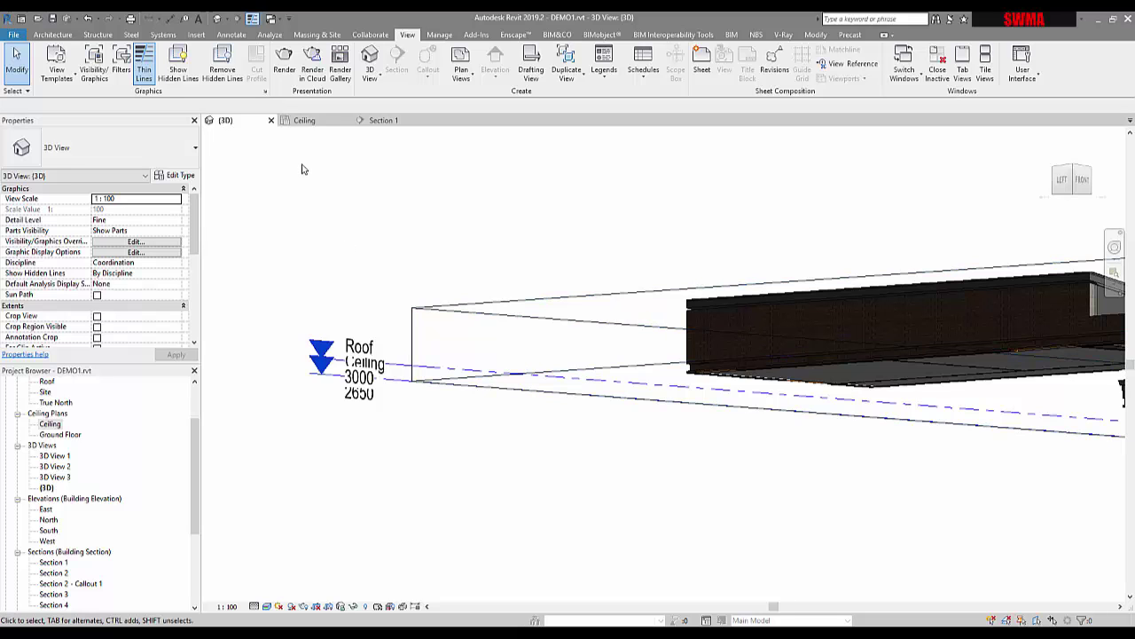
Set the Ceiling reflected ceiling plan's view range with a cut plane offset of -300
click(305, 120)
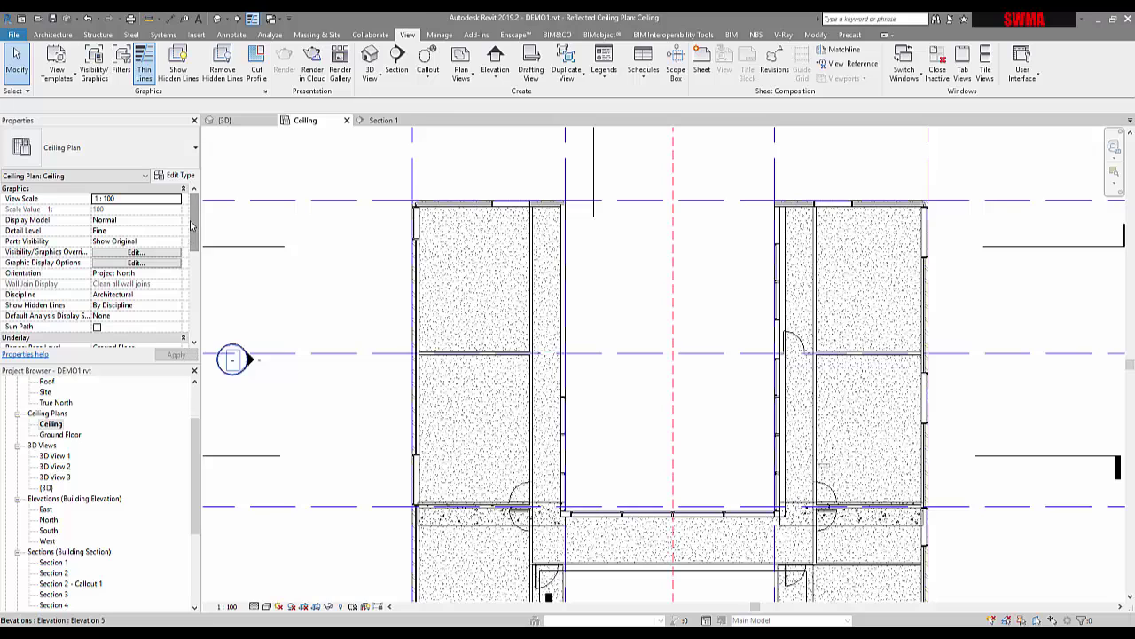
drag(192, 225, 197, 305)
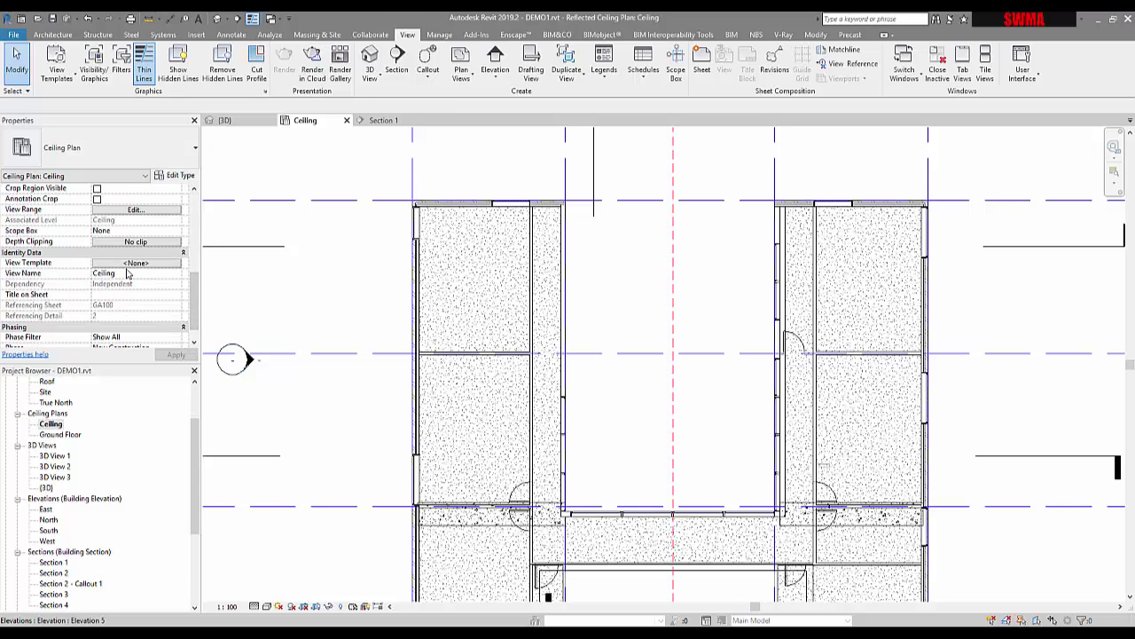
click(129, 210)
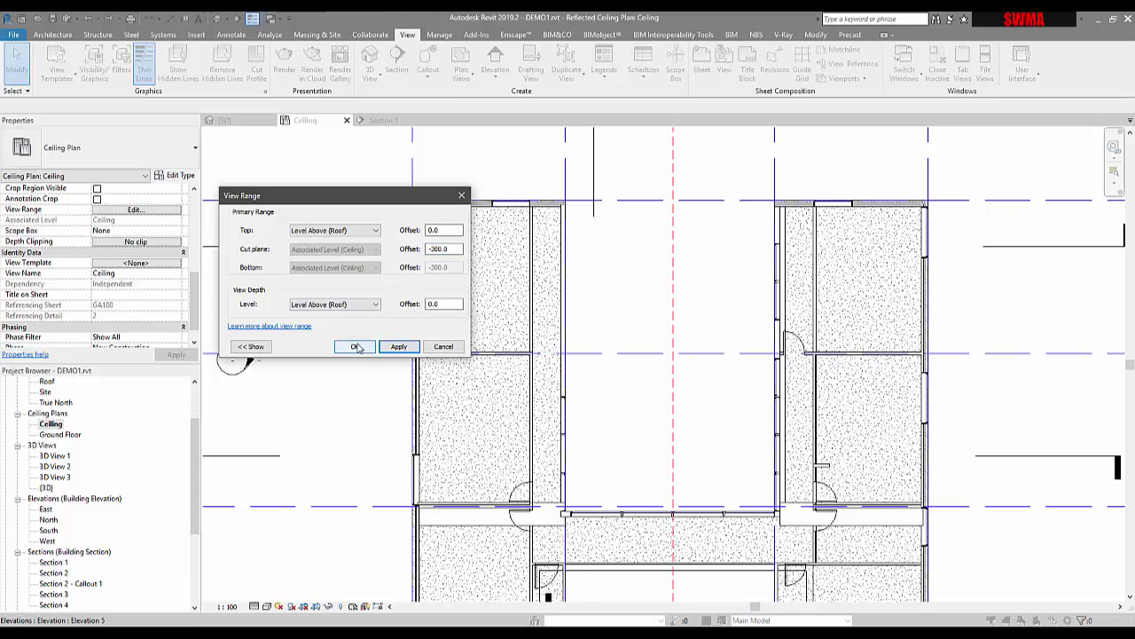
click(355, 346)
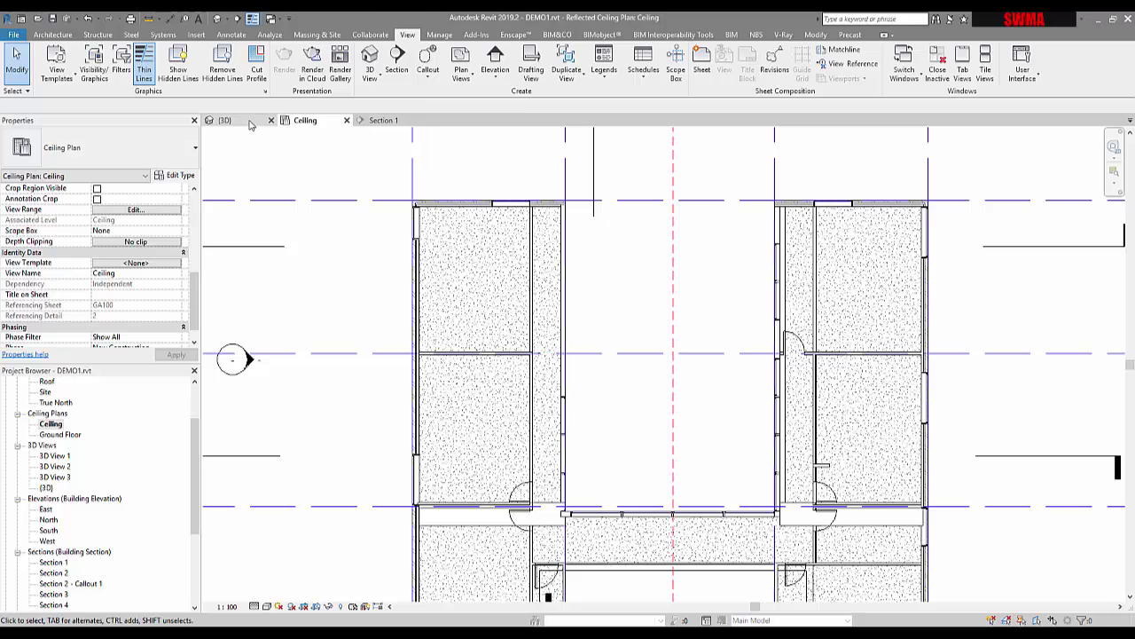
Orient the 3D view to Floor Plan: Ground Floor
click(251, 125)
right_click(1066, 180)
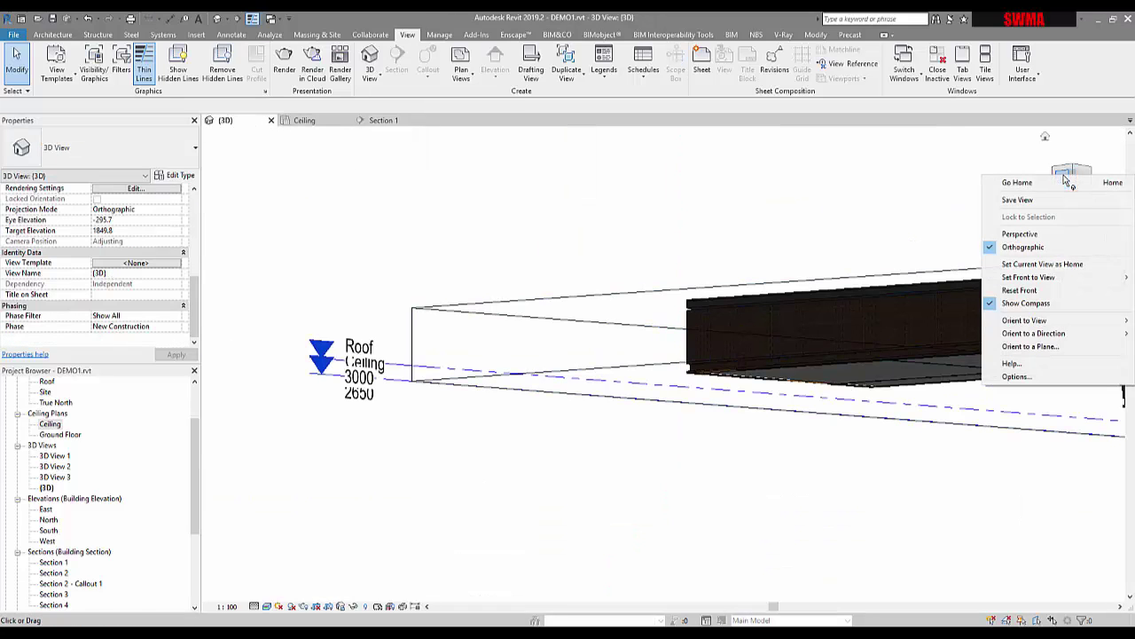
mouse_move(1052, 325)
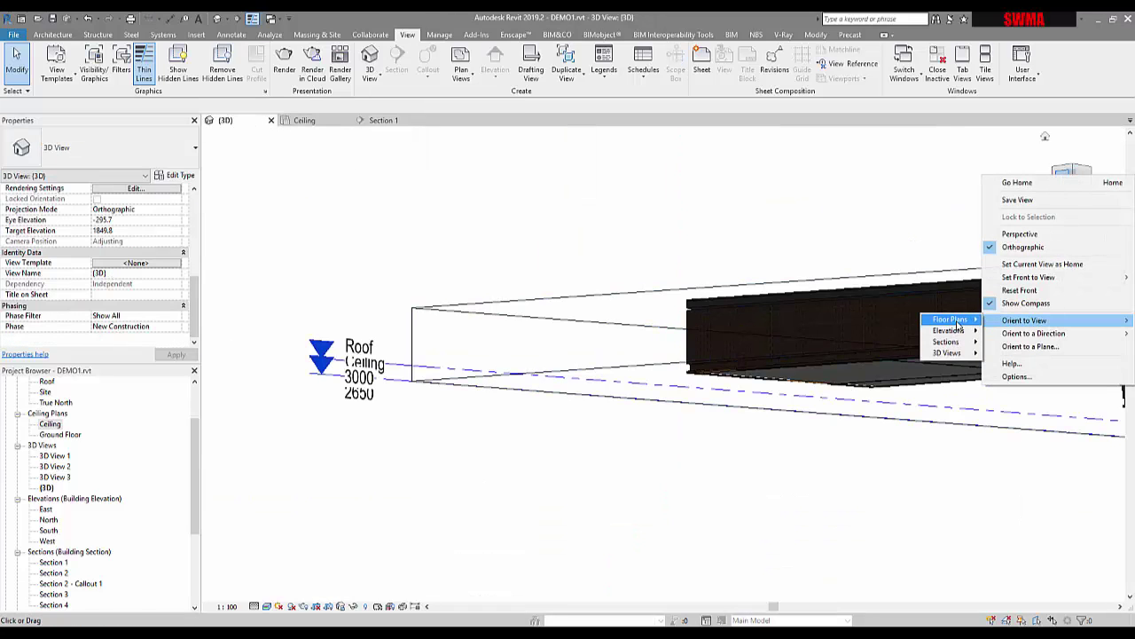
mouse_move(959, 322)
click(801, 345)
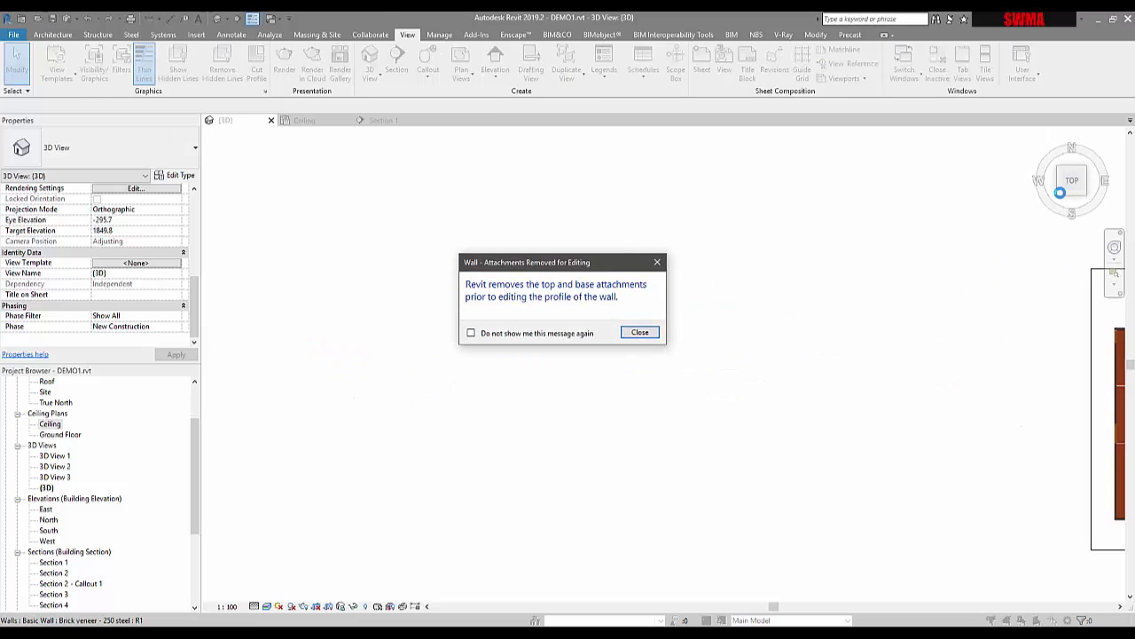
click(640, 332)
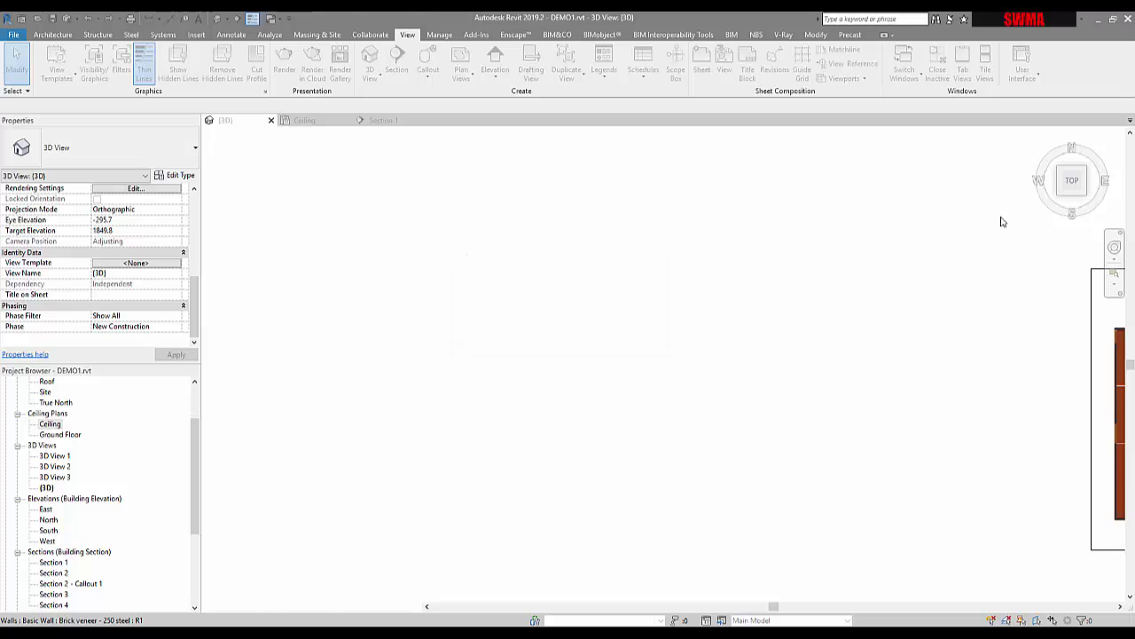
right_click(1061, 201)
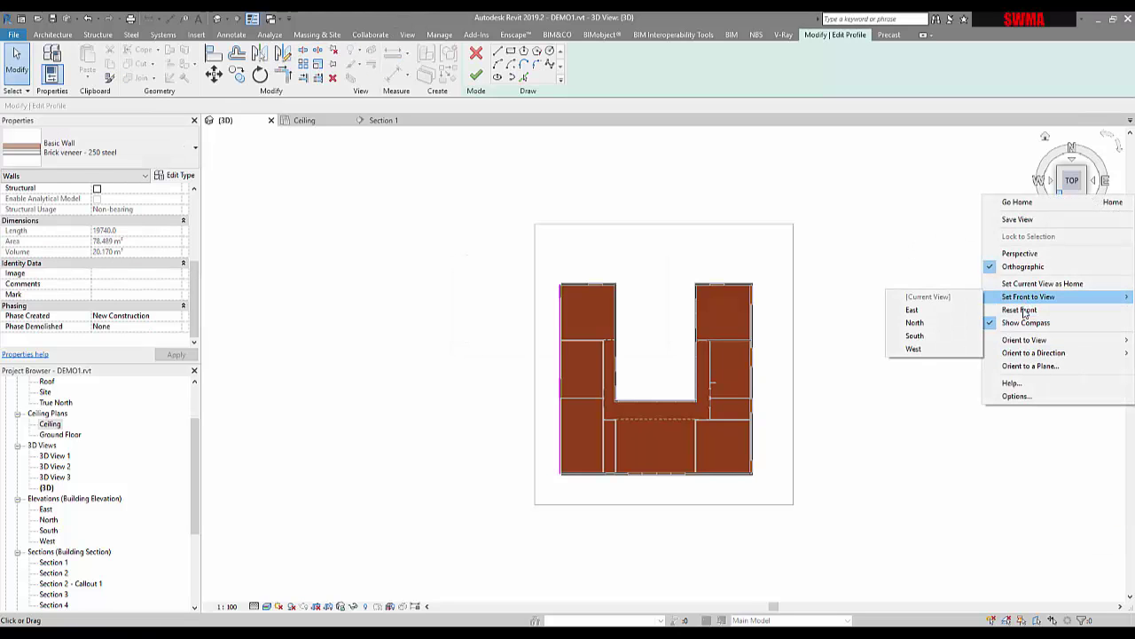
mouse_move(1025, 342)
mouse_move(950, 339)
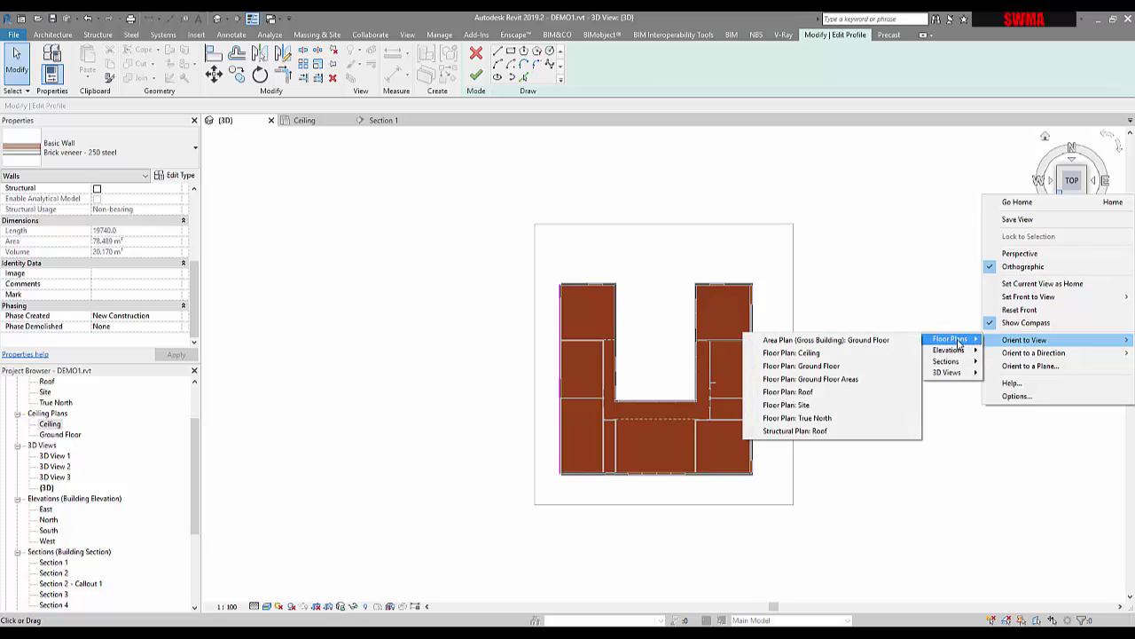
click(850, 353)
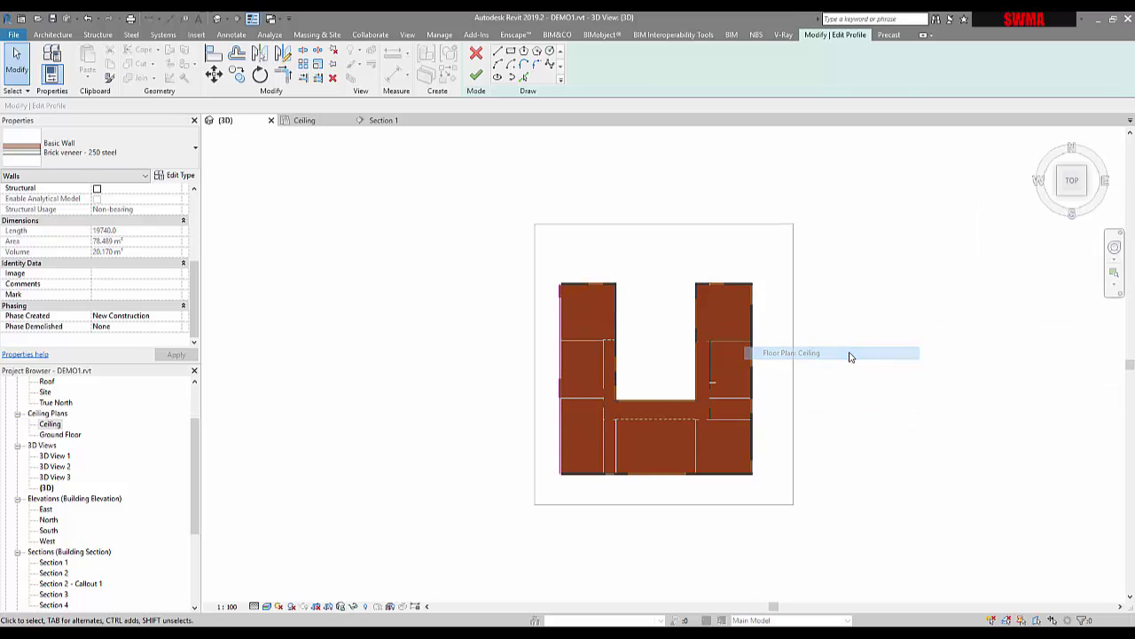
click(1061, 197)
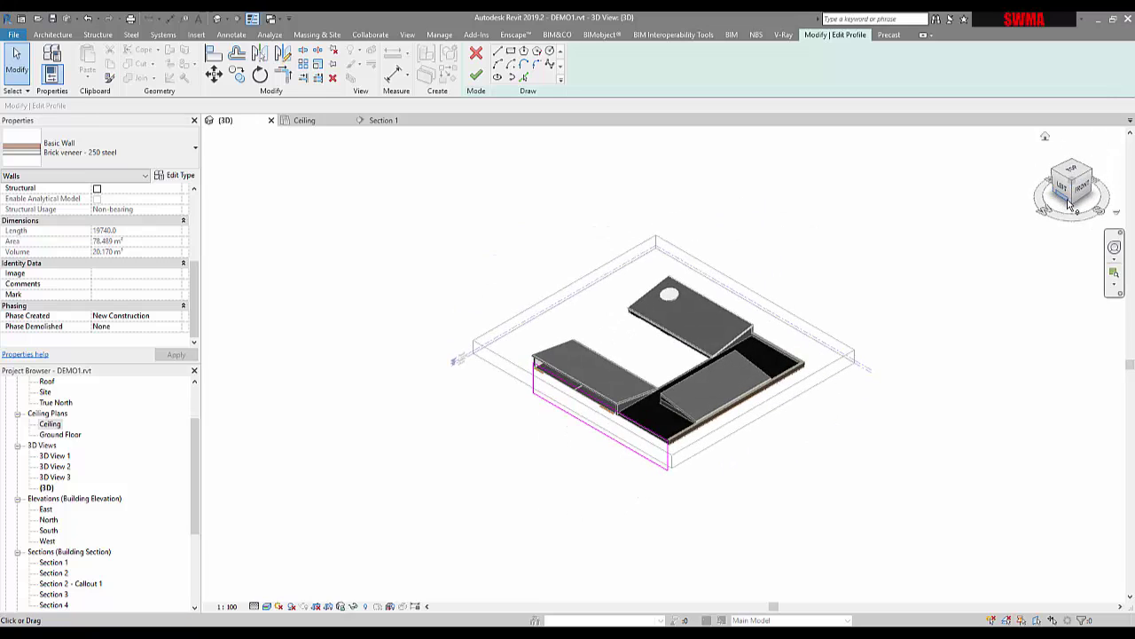
click(1070, 208)
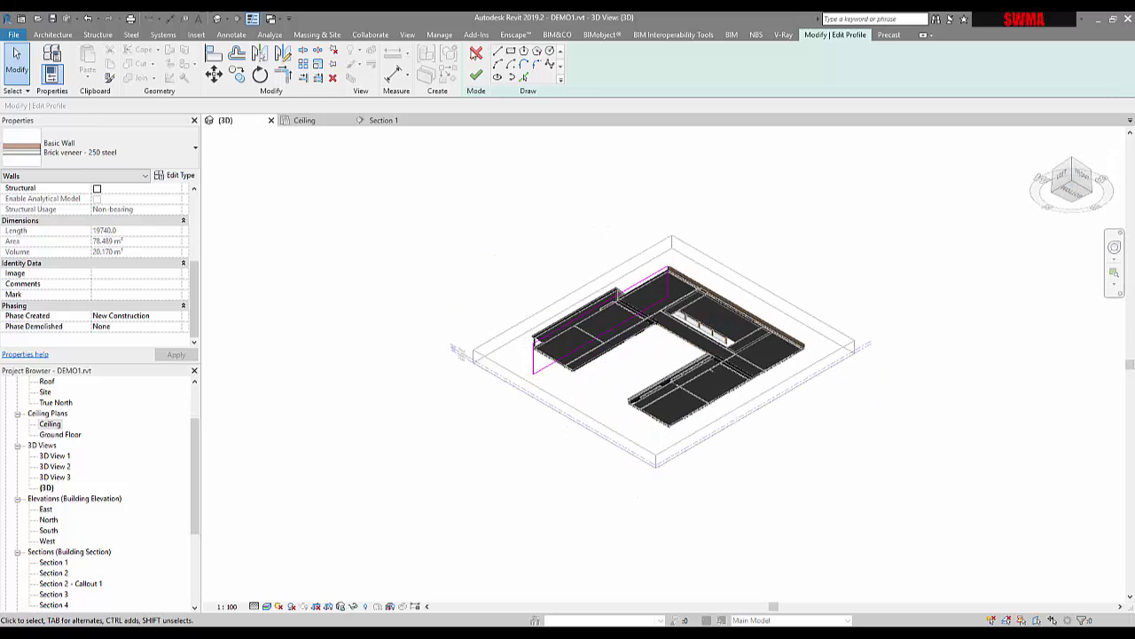
click(477, 55)
click(592, 337)
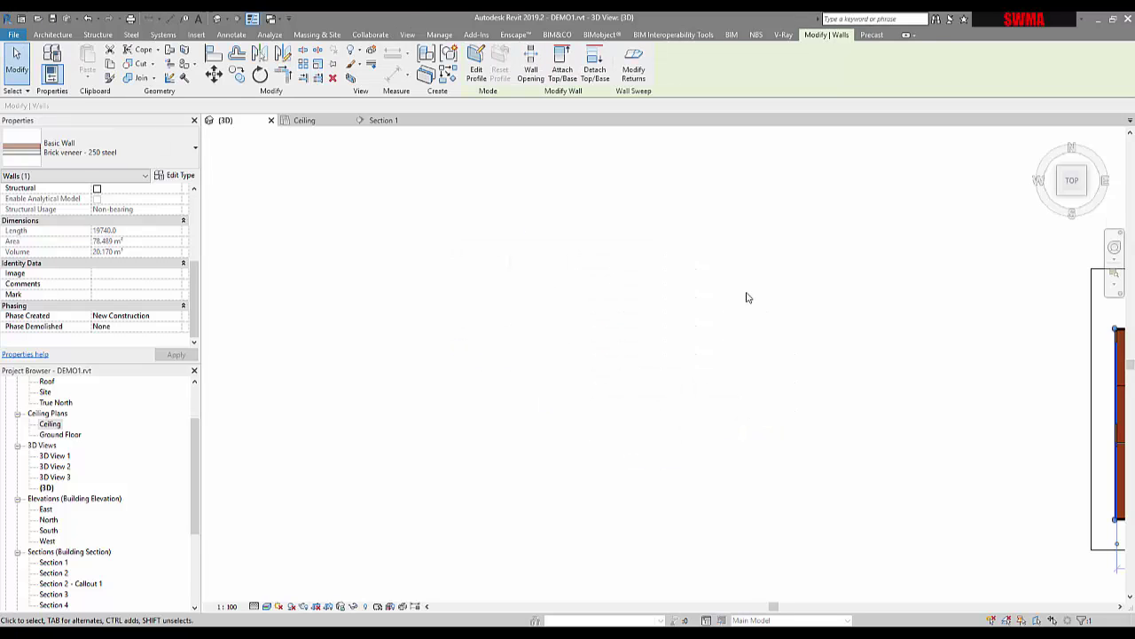
View the ground-floor section of the model isometrically from above, with no wall selected
click(1060, 201)
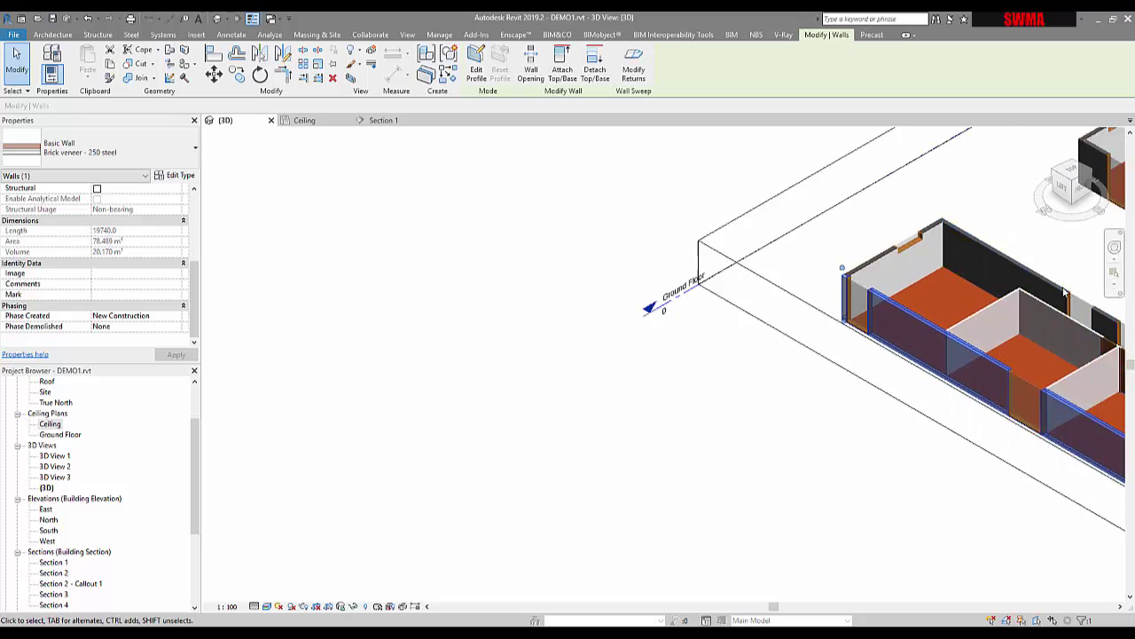
click(598, 464)
middle_drag(512, 476, 409, 516)
scroll(409, 516, down, 1)
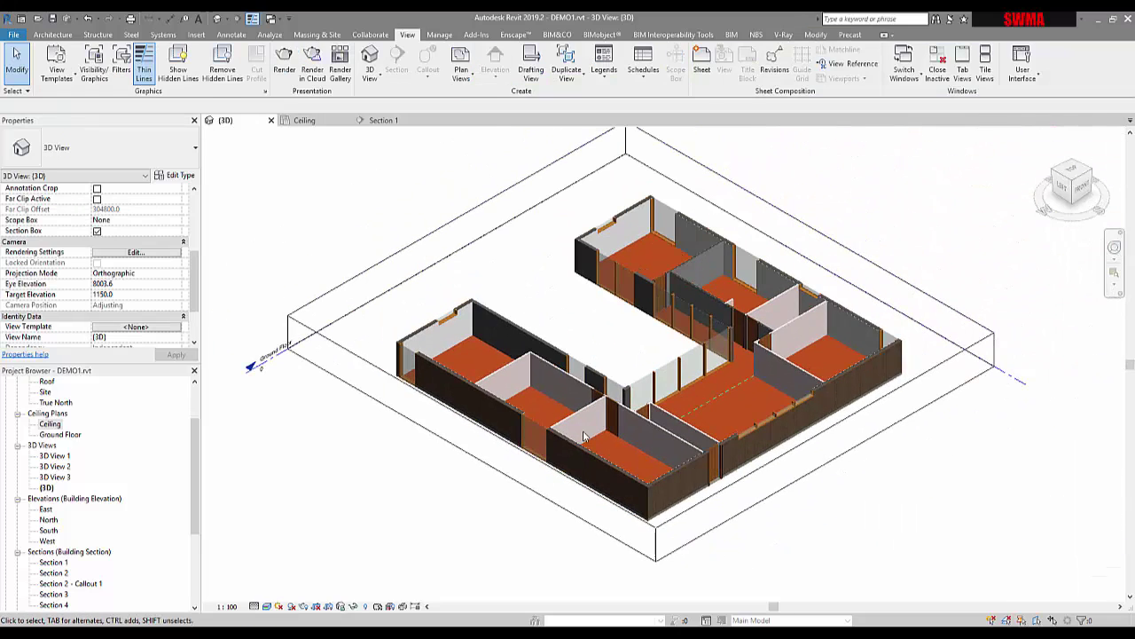
Orient the 3D view to Floor Plan: Ceiling and view the sectioned model from below
right_click(1065, 190)
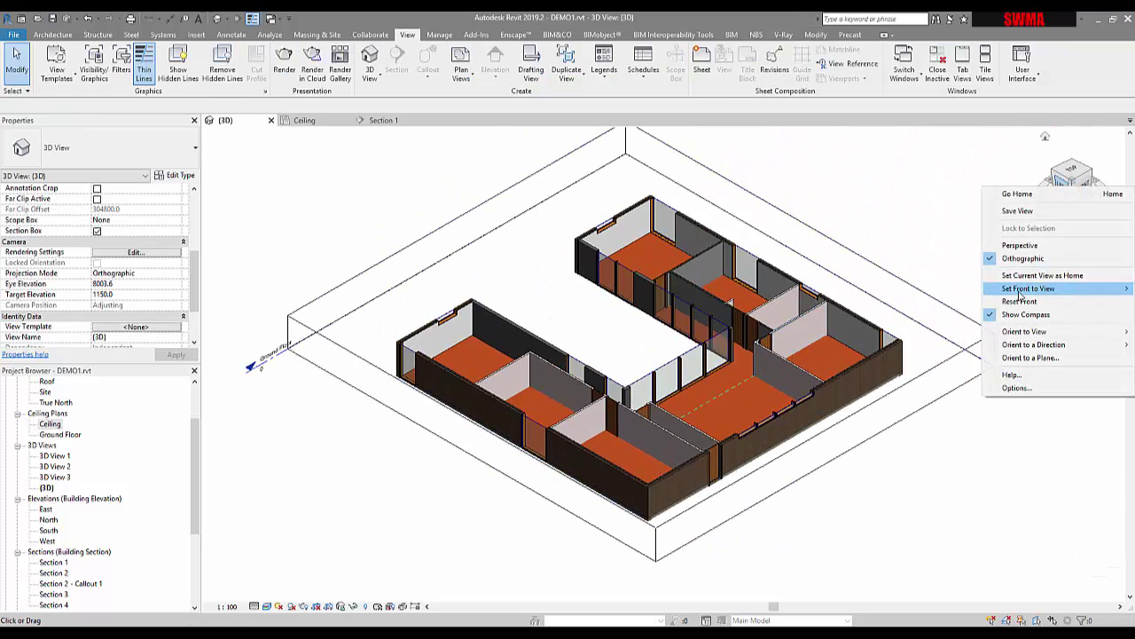
mouse_move(1018, 333)
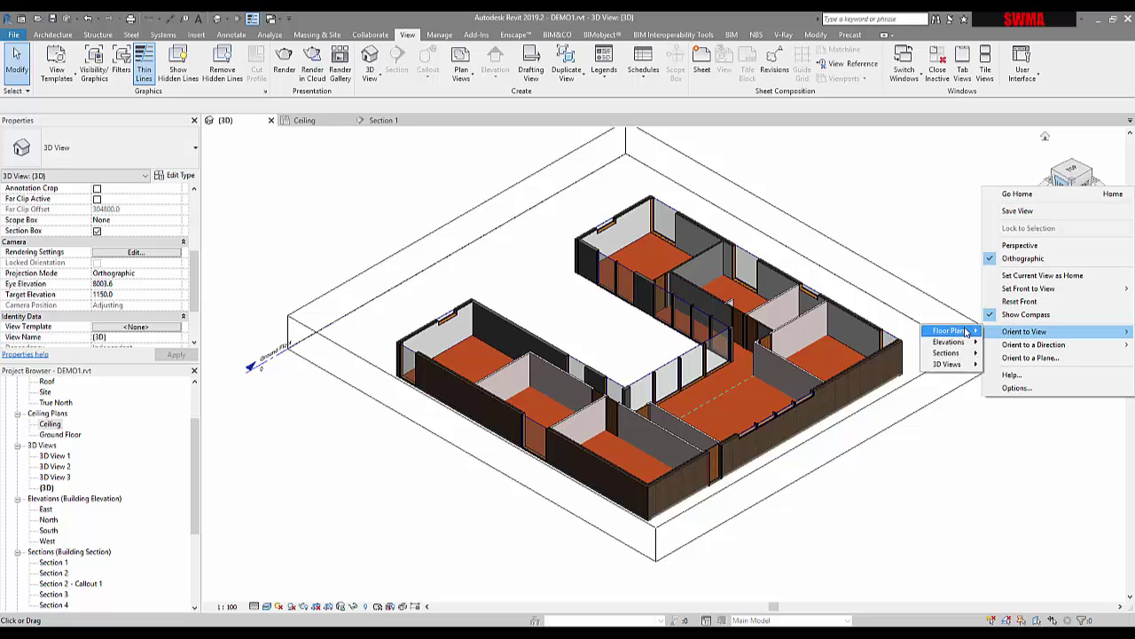
mouse_move(951, 331)
click(857, 345)
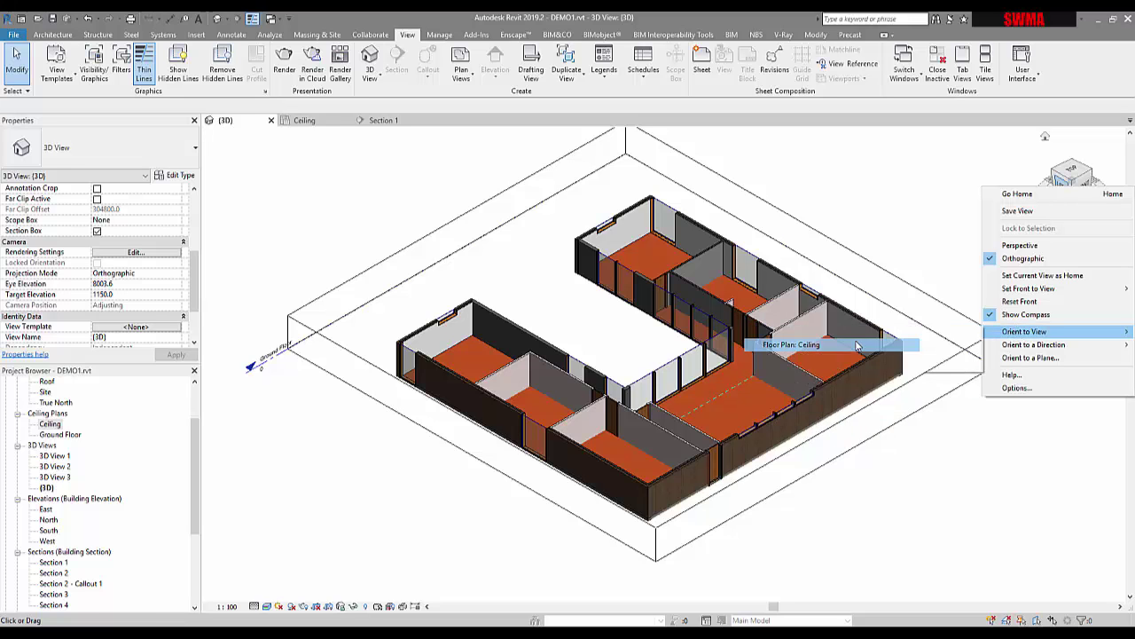
click(1059, 203)
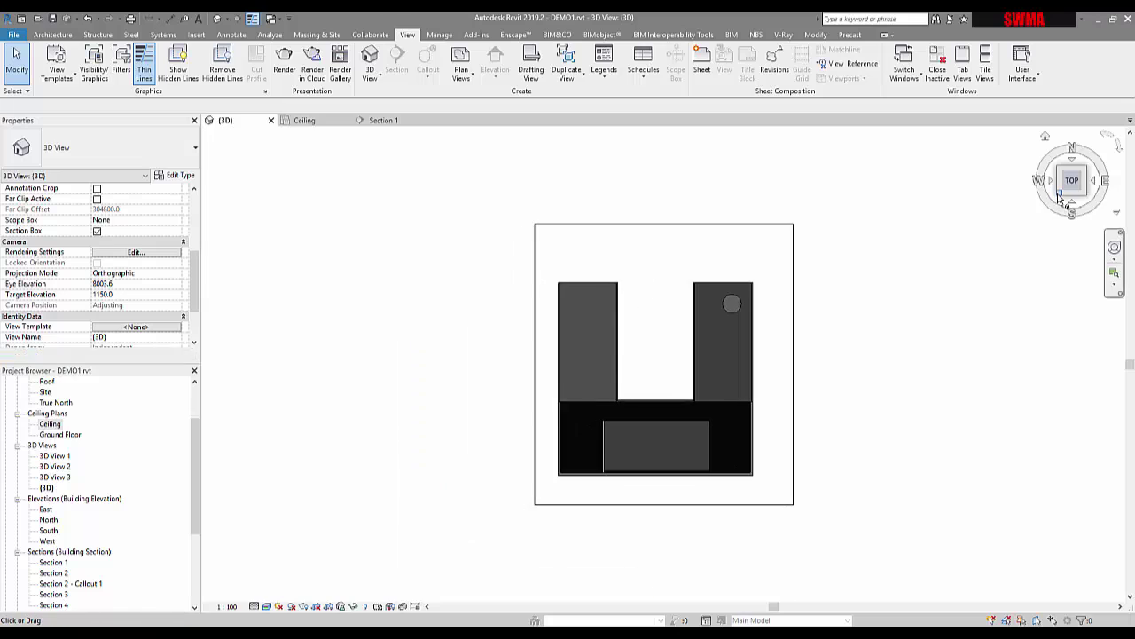
scroll(486, 414, up, 5)
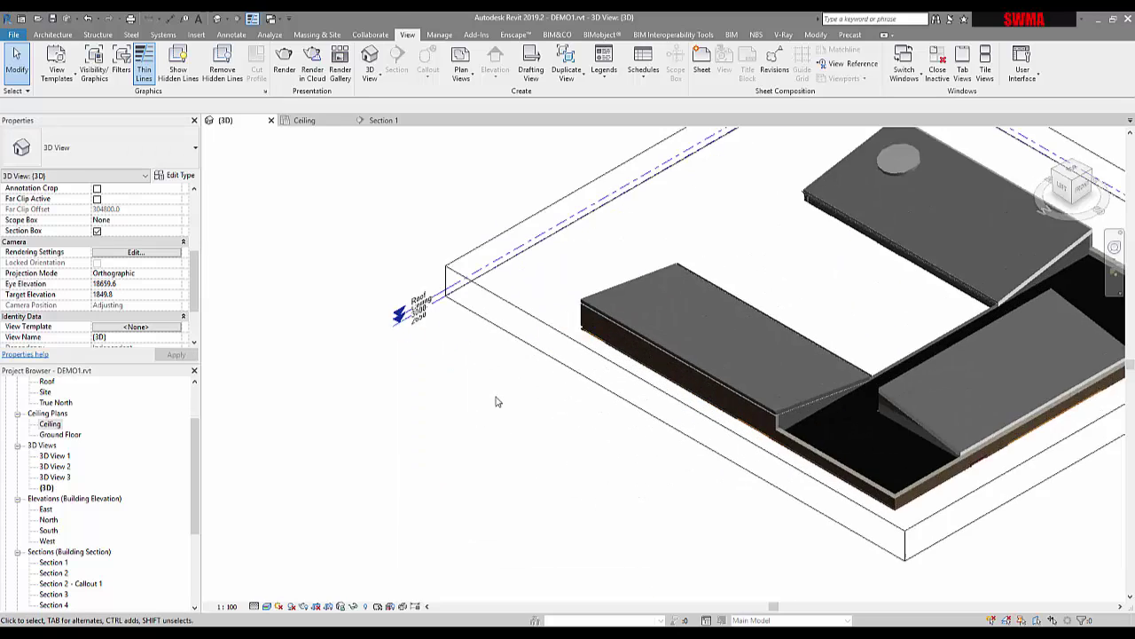
shift+middle_drag(507, 420, 525, 233)
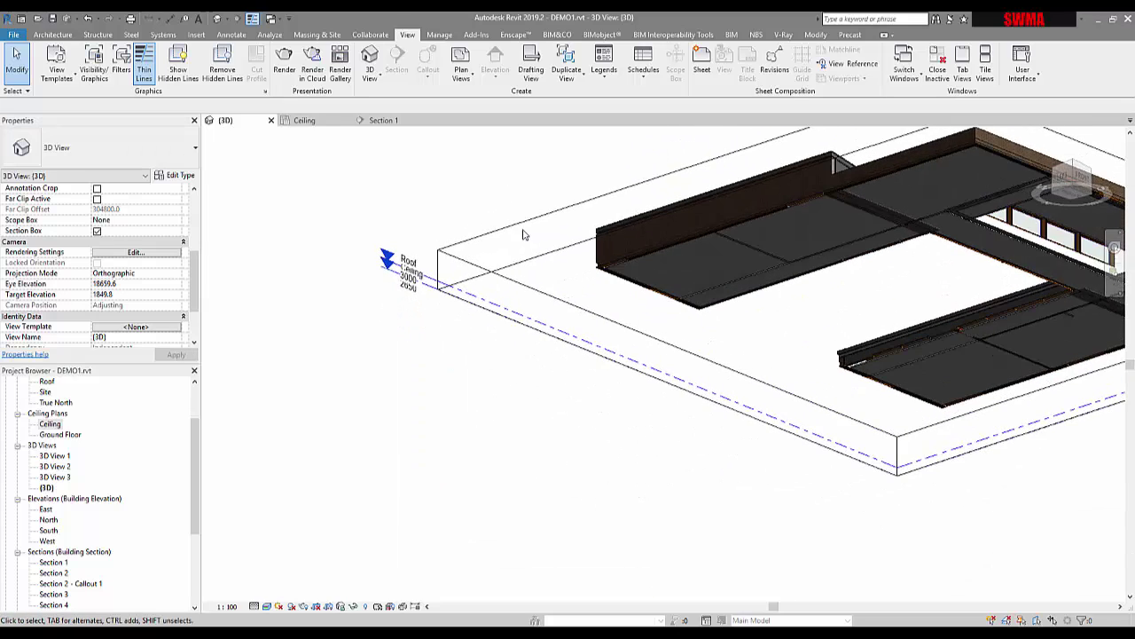
Lower the section box's underside below the ceilings and inspect the room and corridor ceilings from beneath
click(524, 261)
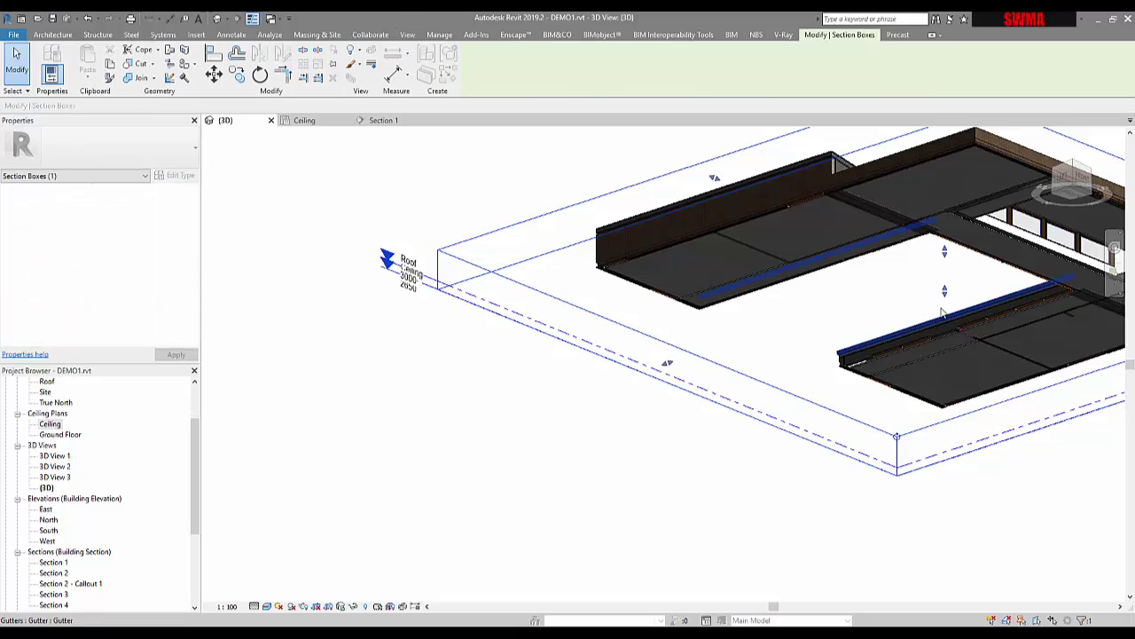
drag(945, 291, 944, 315)
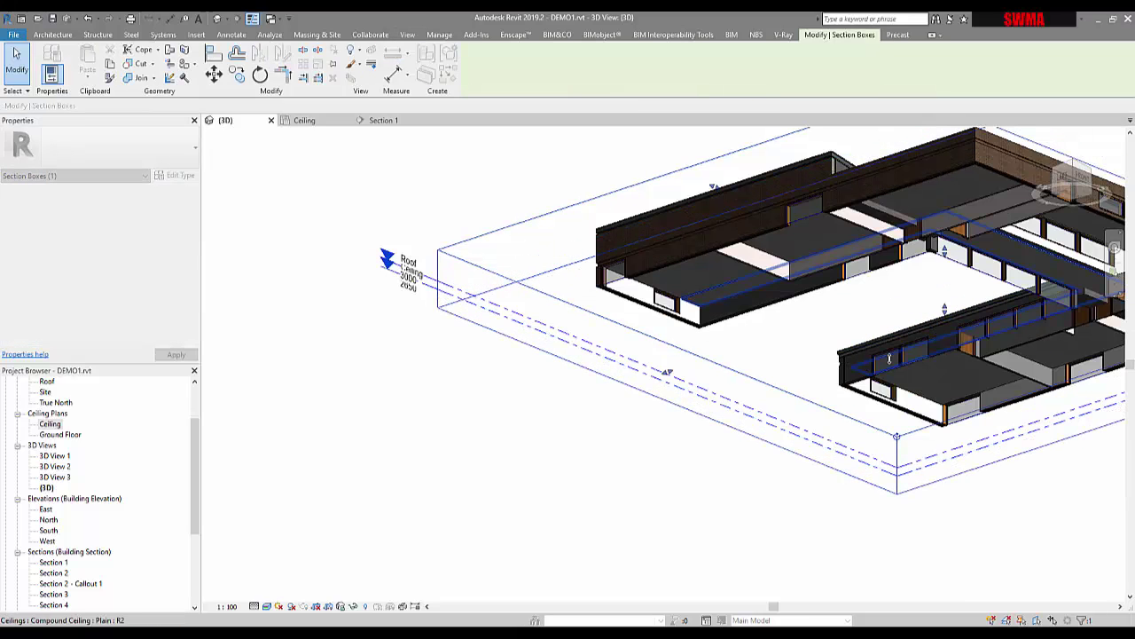
shift+middle_drag(793, 306, 758, 271)
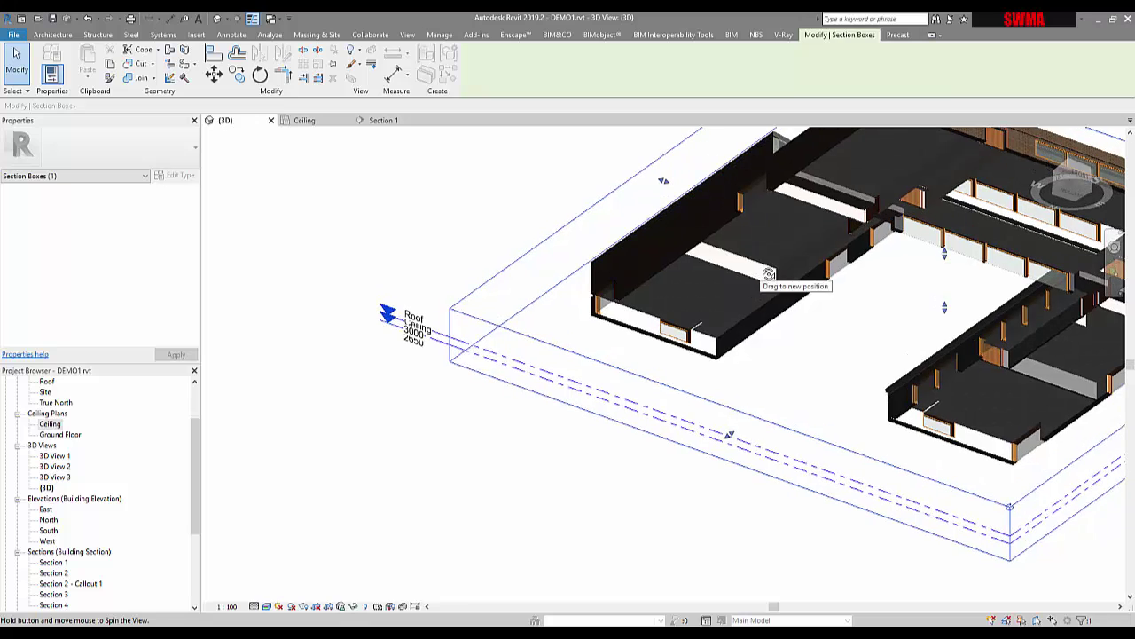
Set the cut plane offset to 300 in the Ceiling reflected ceiling plan's view range
click(304, 120)
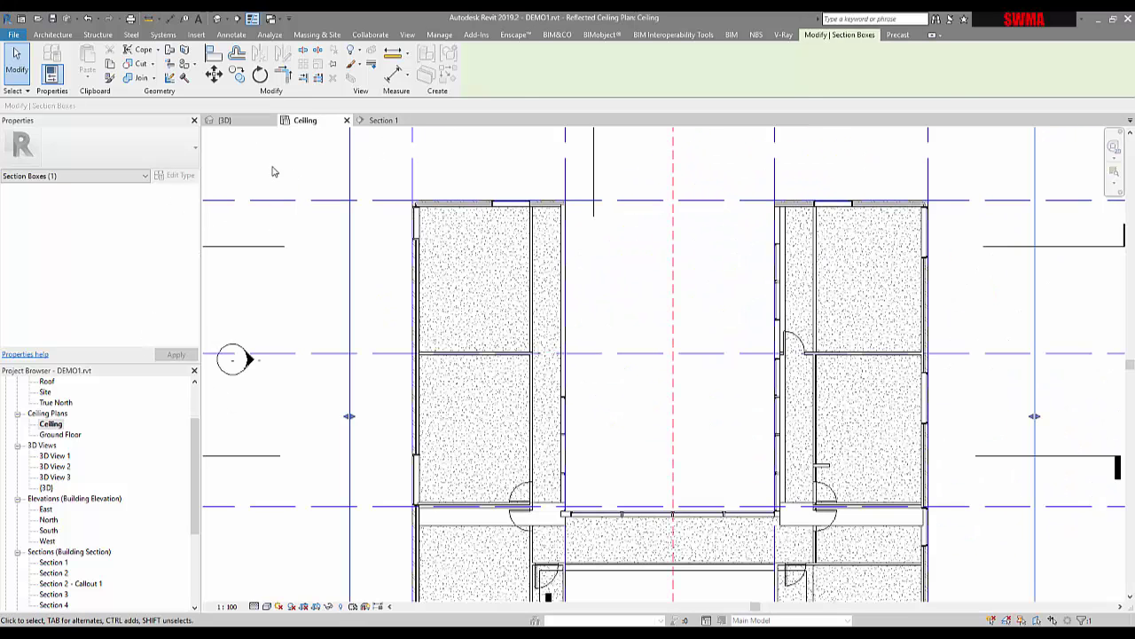
click(273, 171)
scroll(191, 284, down, 2)
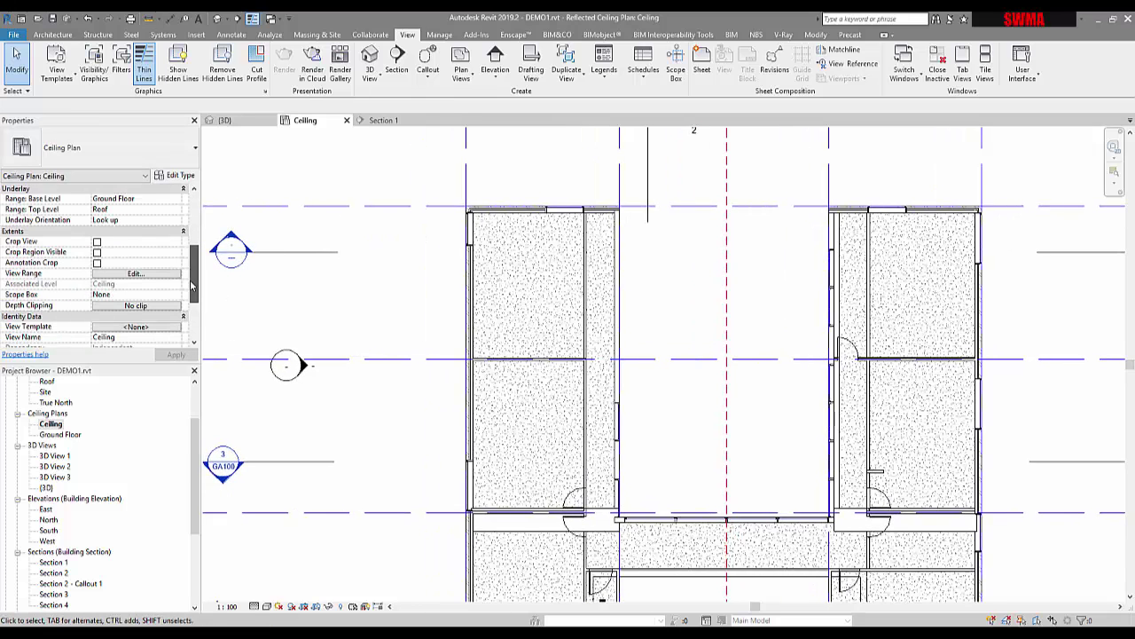
scroll(191, 284, down, 1)
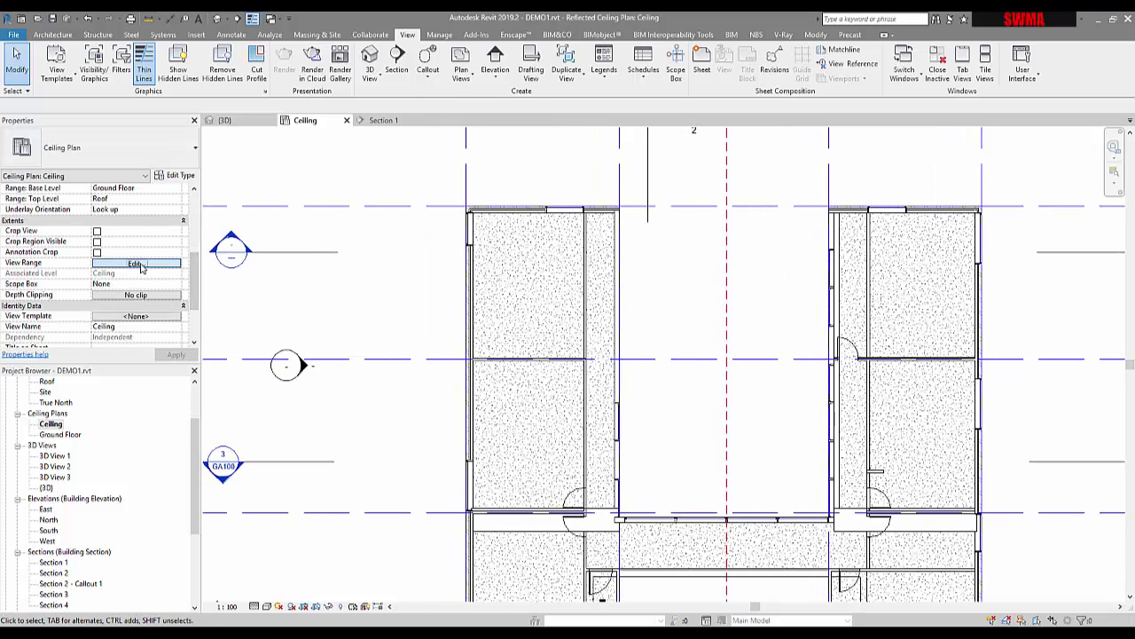
click(135, 264)
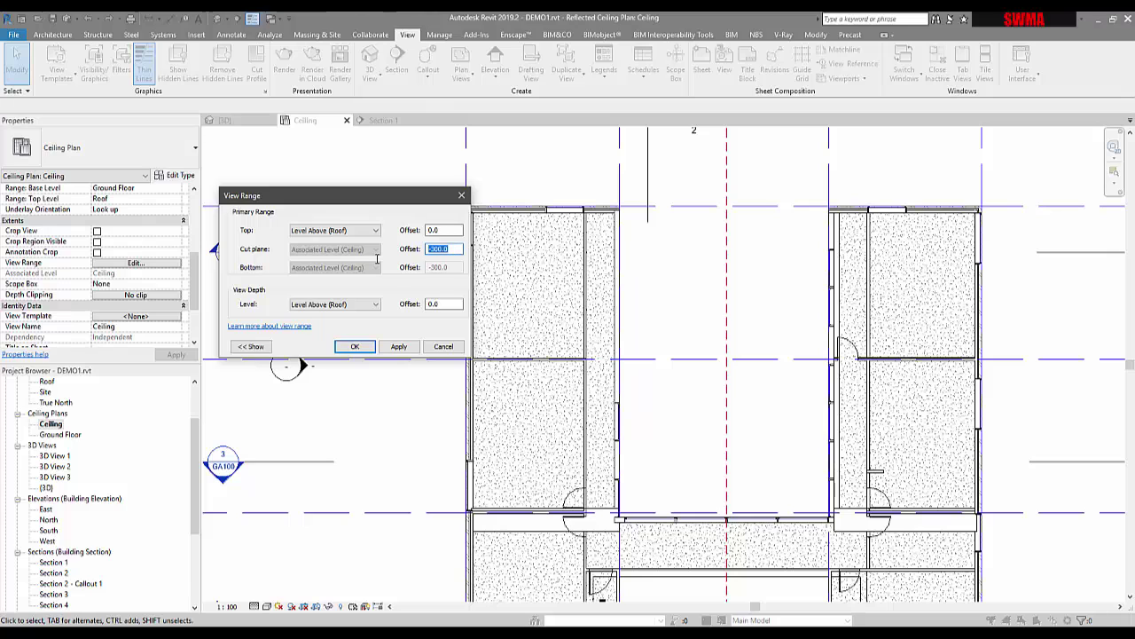
click(407, 346)
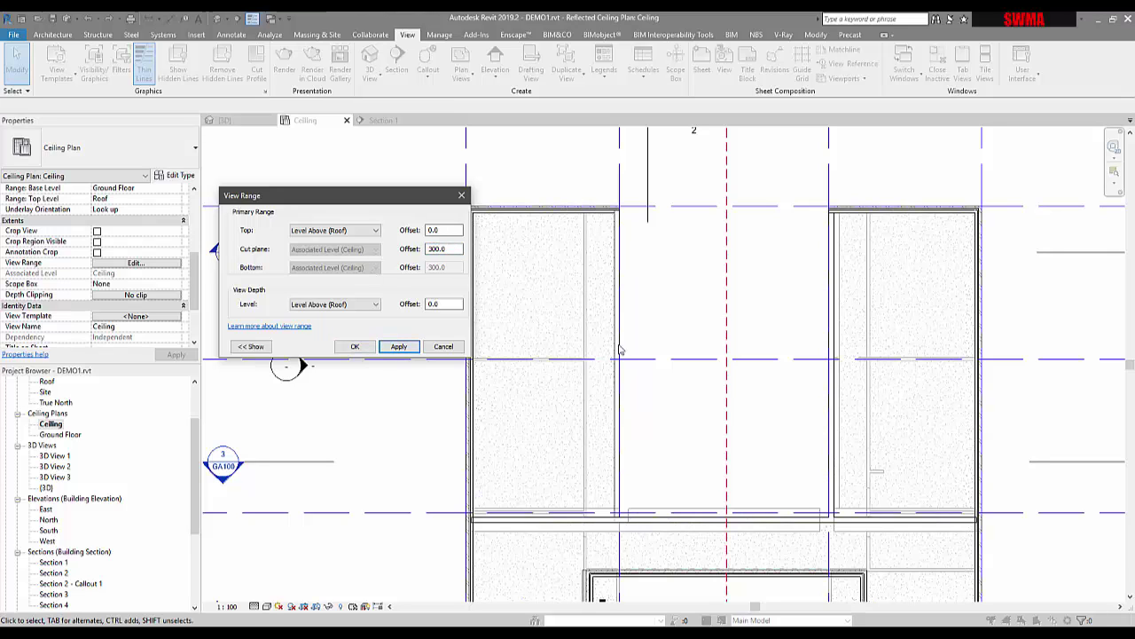
click(352, 347)
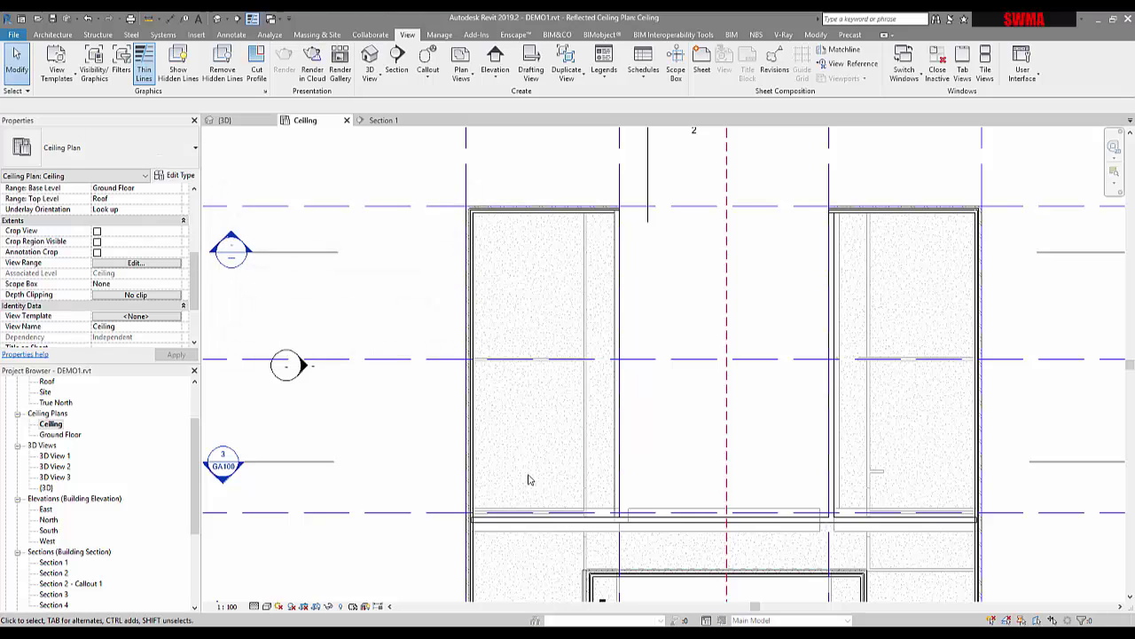
Reorient the 3D view to Floor Plan: Ceiling and view the sectioned model isometrically from below
click(258, 122)
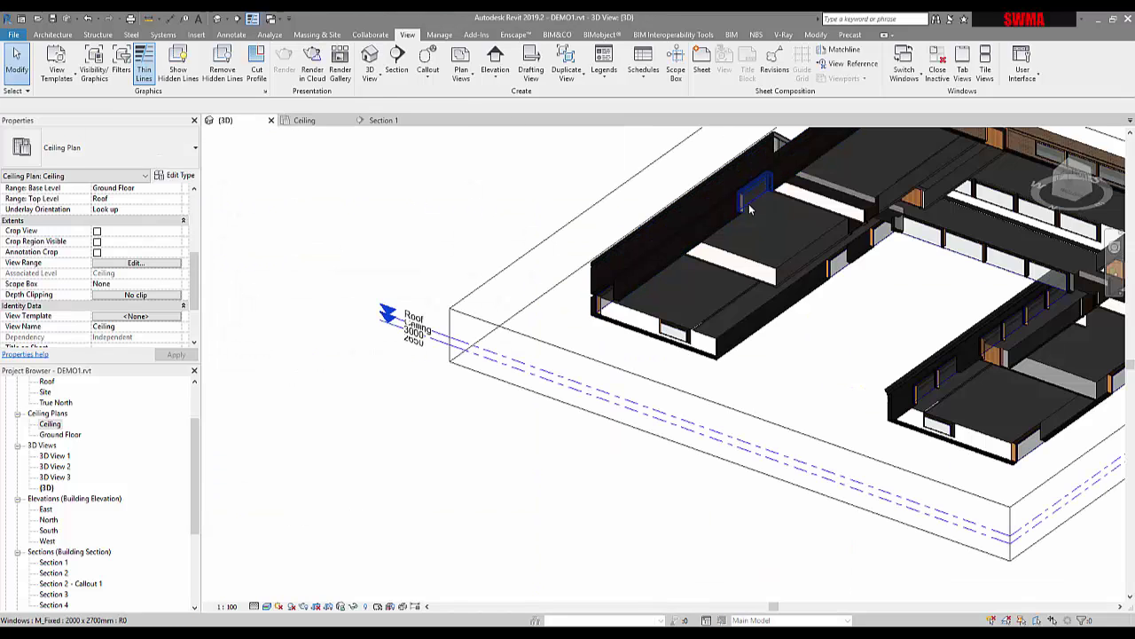
right_click(1072, 199)
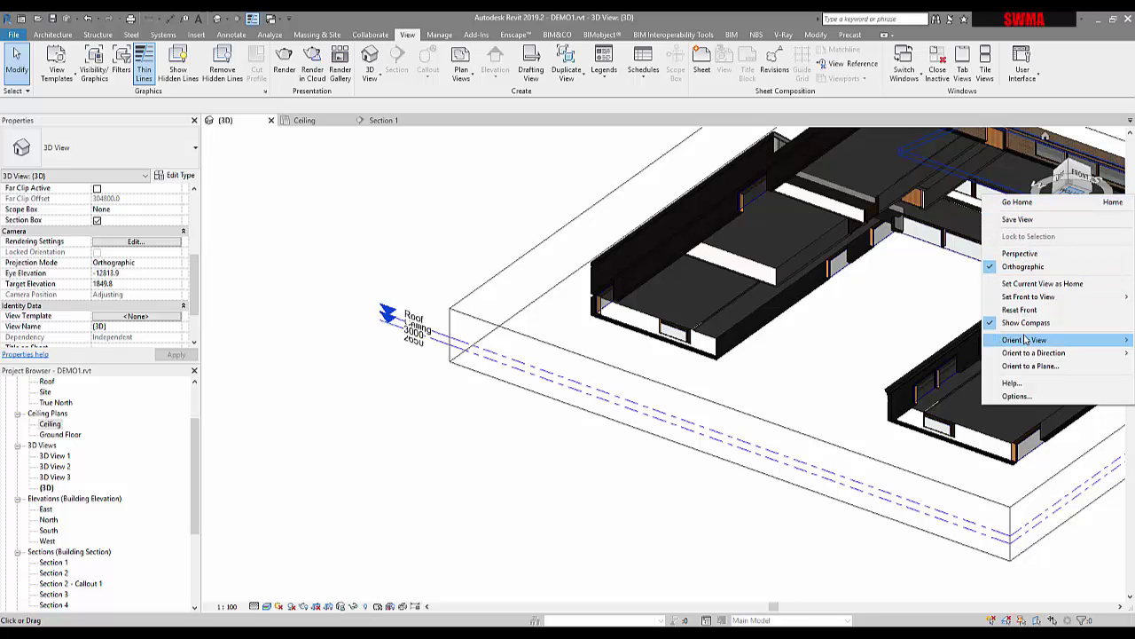
mouse_move(1020, 340)
mouse_move(967, 341)
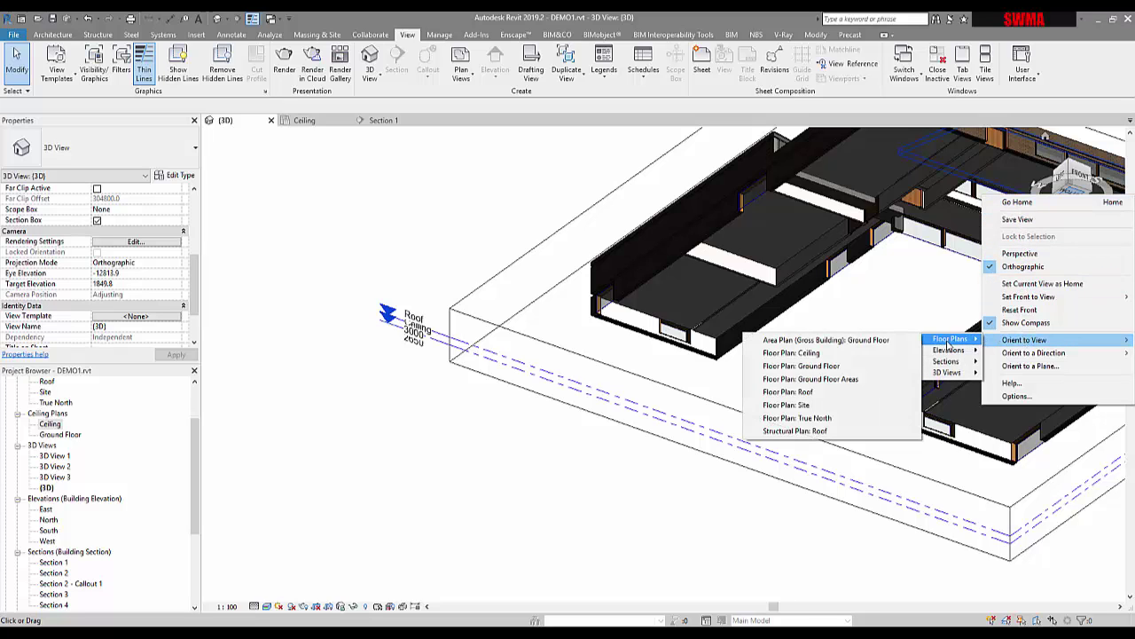
click(794, 352)
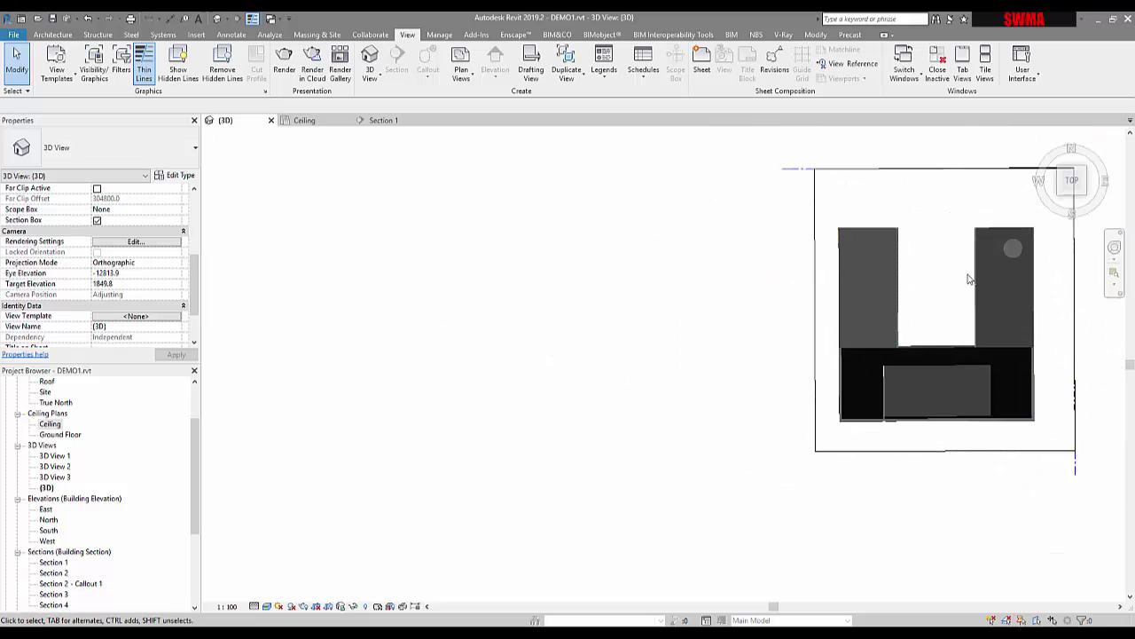
click(1063, 191)
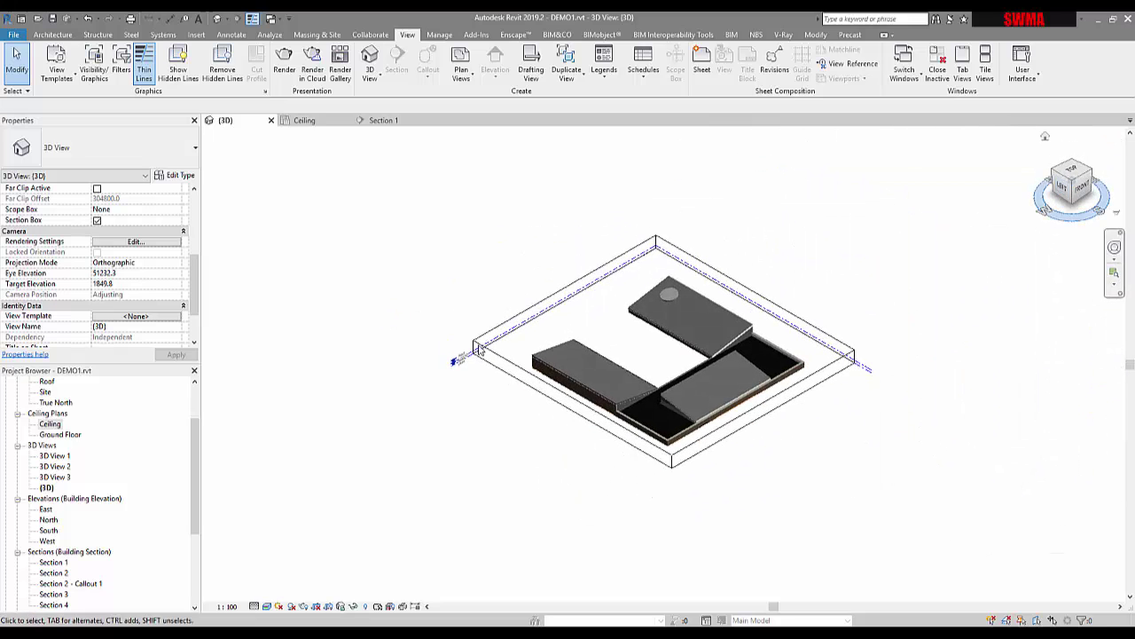
scroll(497, 338, up, 6)
shift+middle_drag(555, 338, 585, 280)
Extend the section box downward below the ceilings to expose the room and corridor ceilings from beneath
click(597, 320)
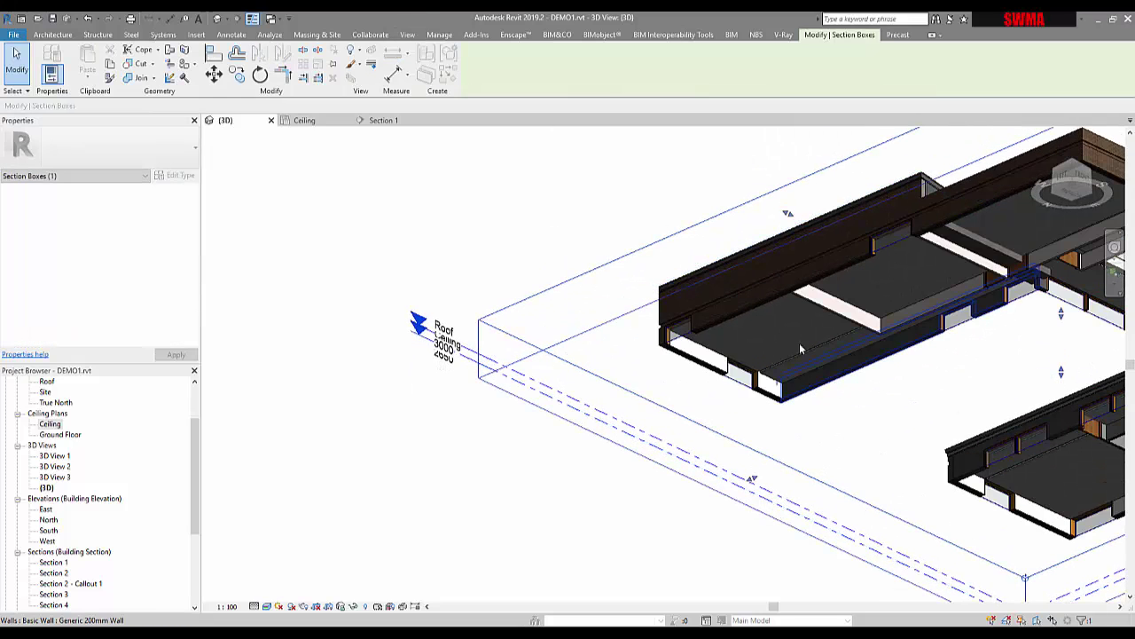
scroll(770, 186, up, 2)
shift+middle_drag(719, 317, 717, 349)
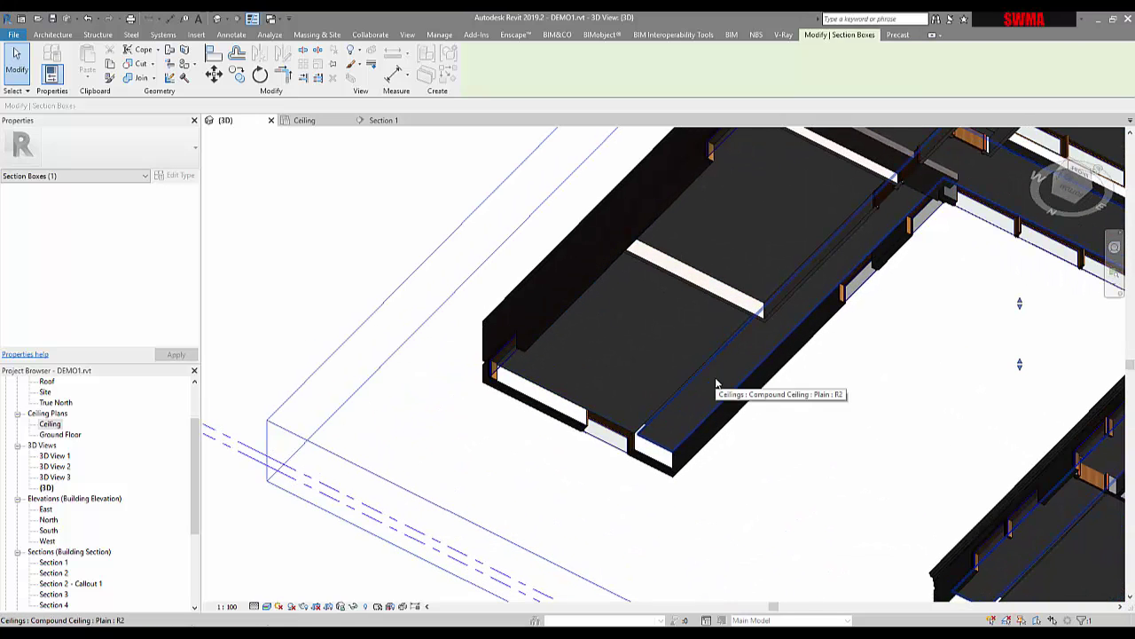
Select the end room's ceiling, then the corridor ceiling, to compare their extents from below
click(675, 414)
click(667, 353)
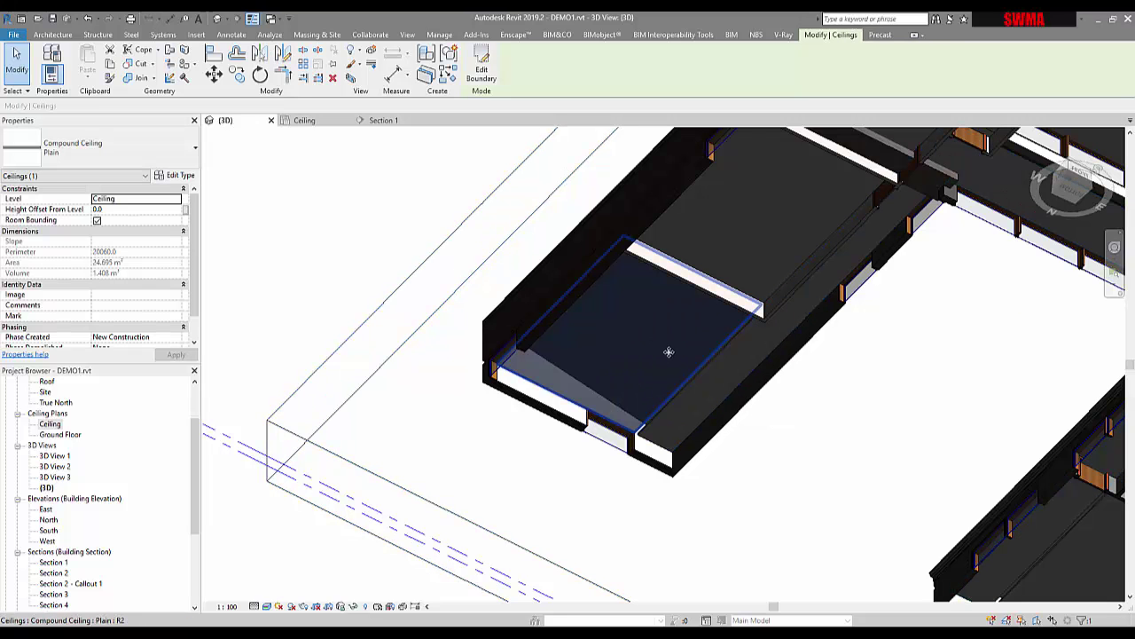
click(723, 372)
shift+middle_drag(849, 426, 877, 494)
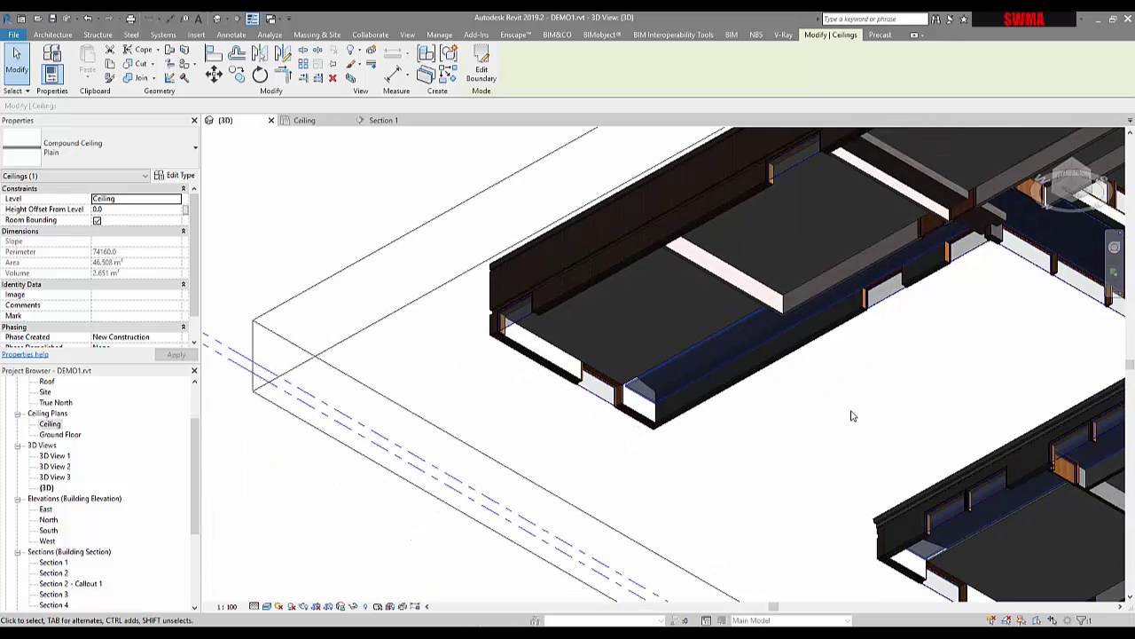
Edit the corridor ceiling's boundary in the Ceiling plan, moving the west wing's north end line to the south face of the room partition
click(302, 121)
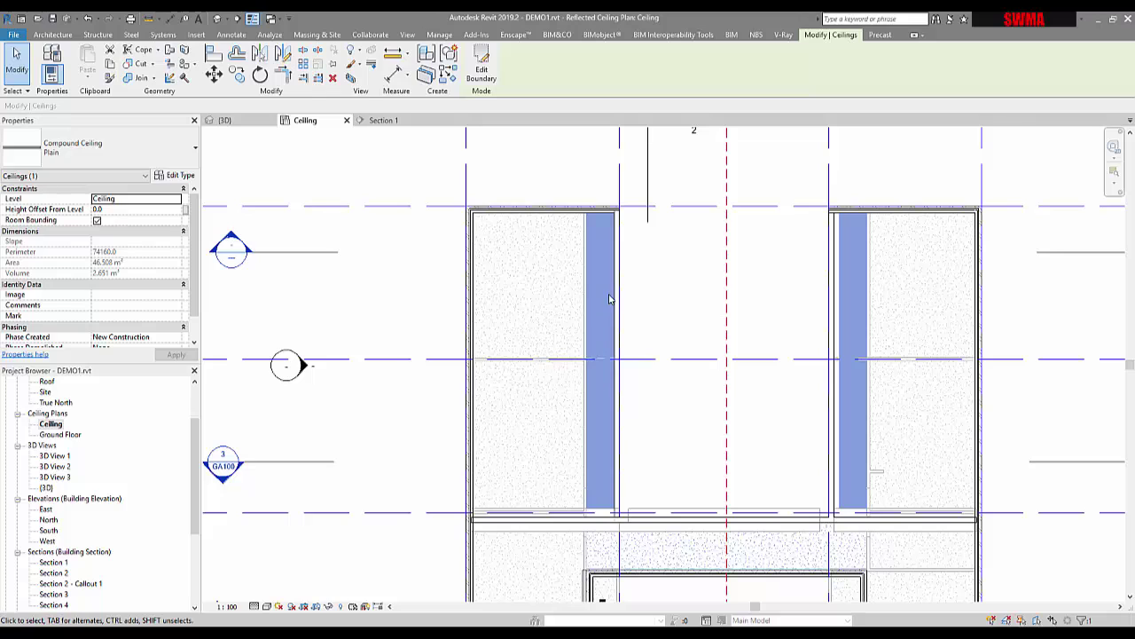
click(482, 69)
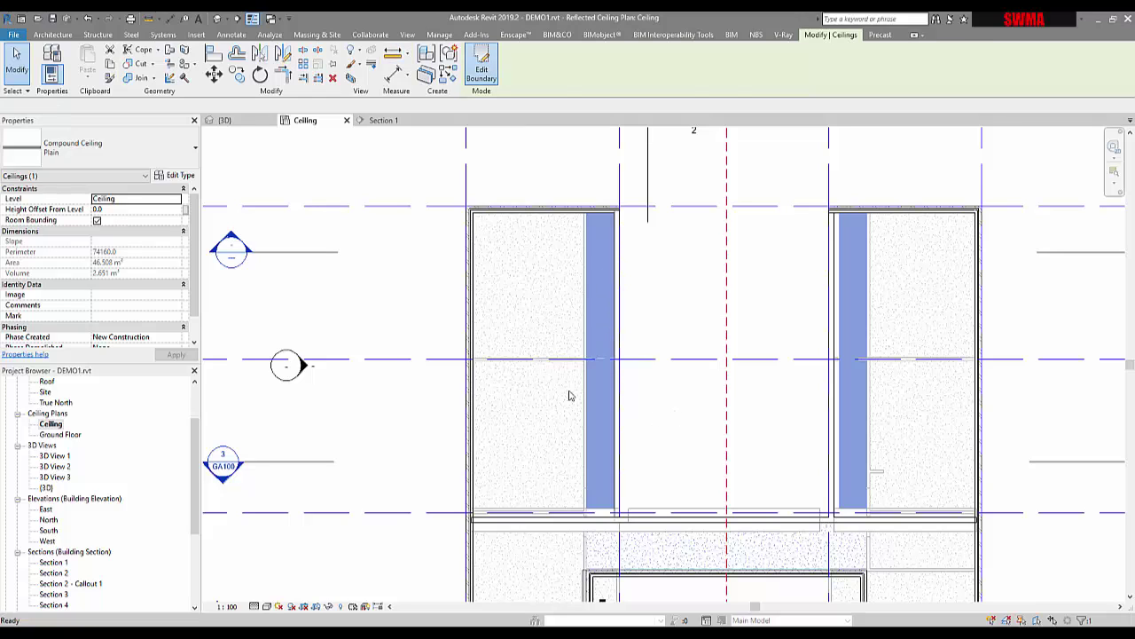
click(607, 216)
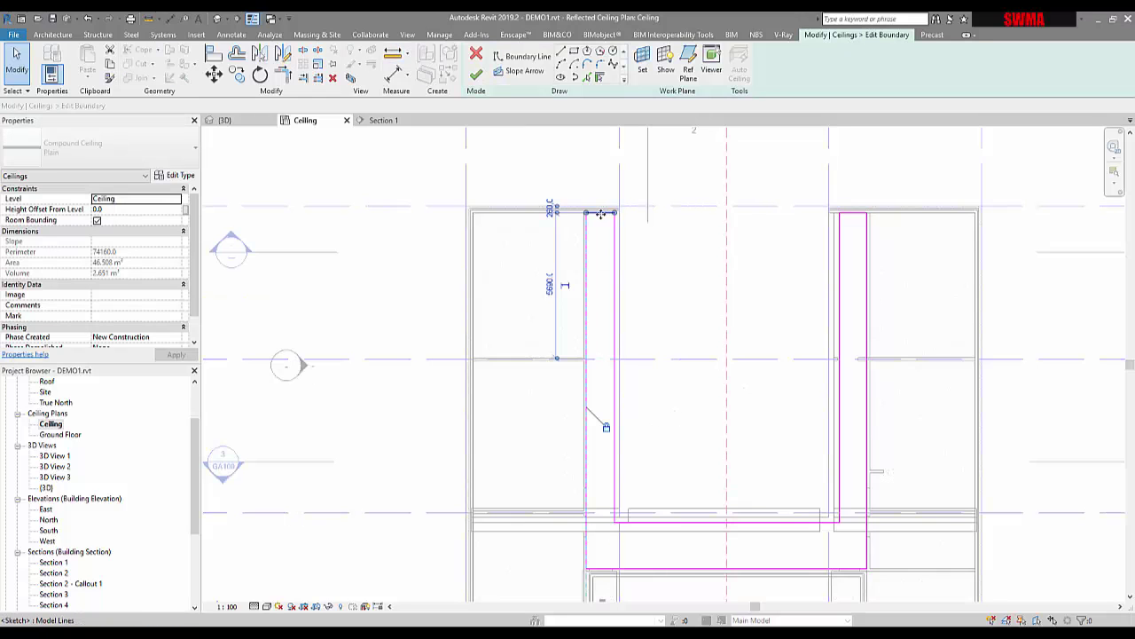
drag(601, 215, 596, 365)
scroll(595, 365, up, 5)
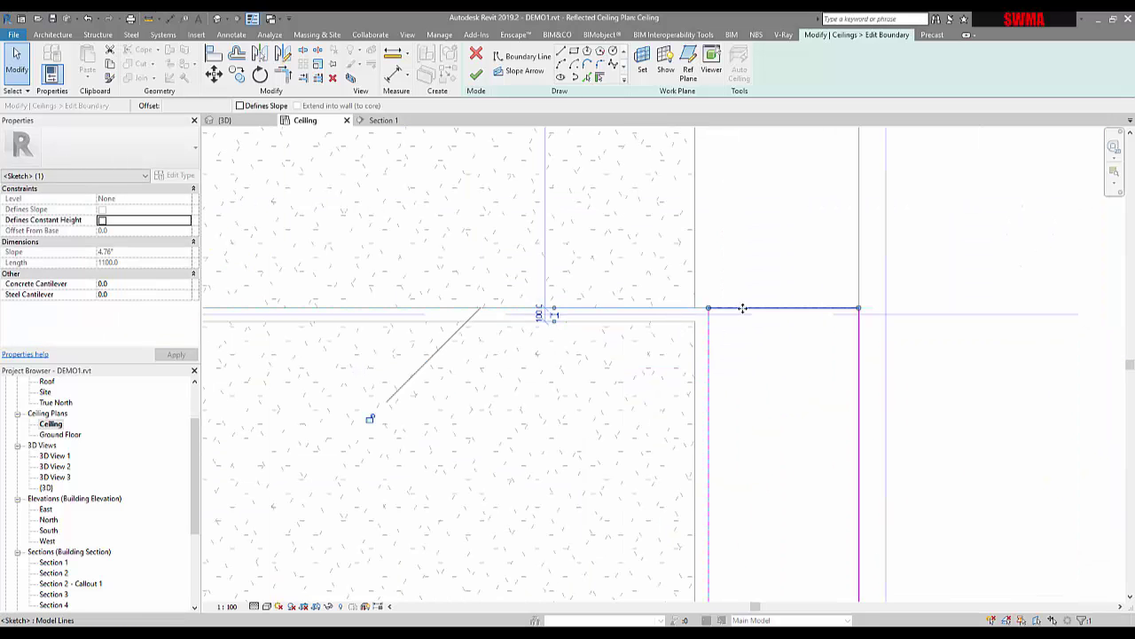
drag(743, 334, 742, 330)
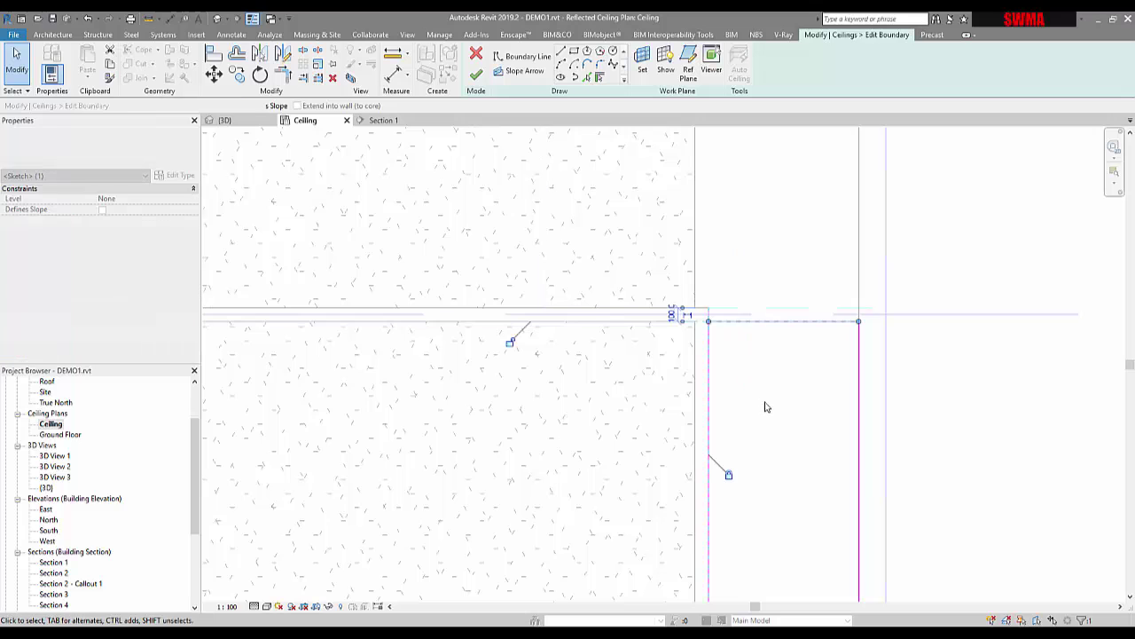
click(934, 445)
Check the moved boundary line's corner against the room partition and finish the corridor ceiling's boundary edit
scroll(821, 390, down, 1)
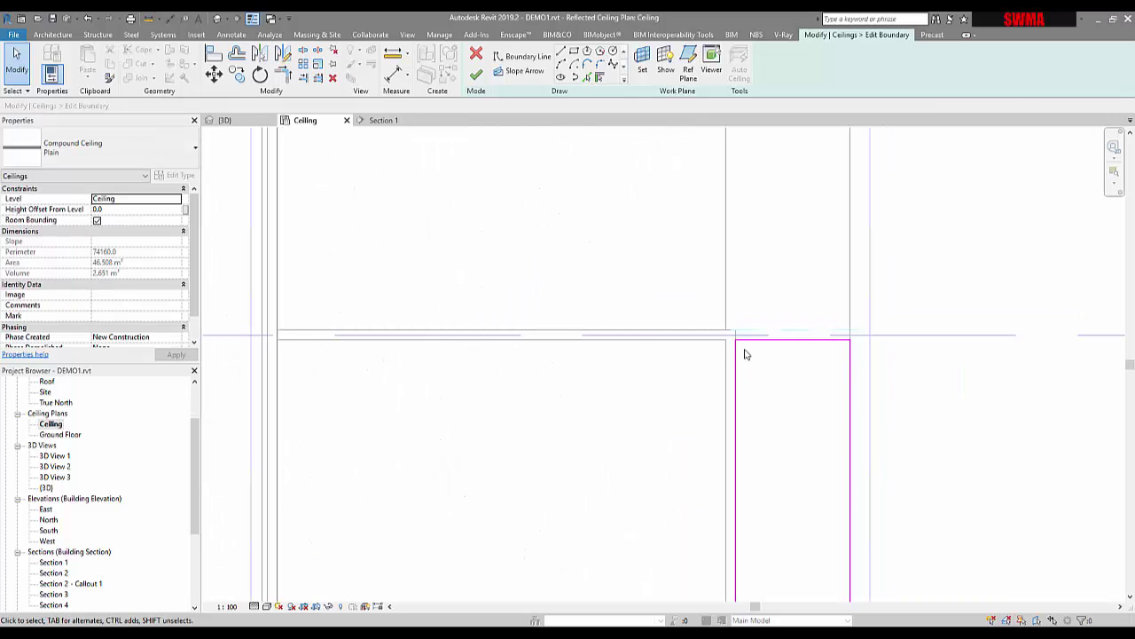
scroll(733, 340, up, 4)
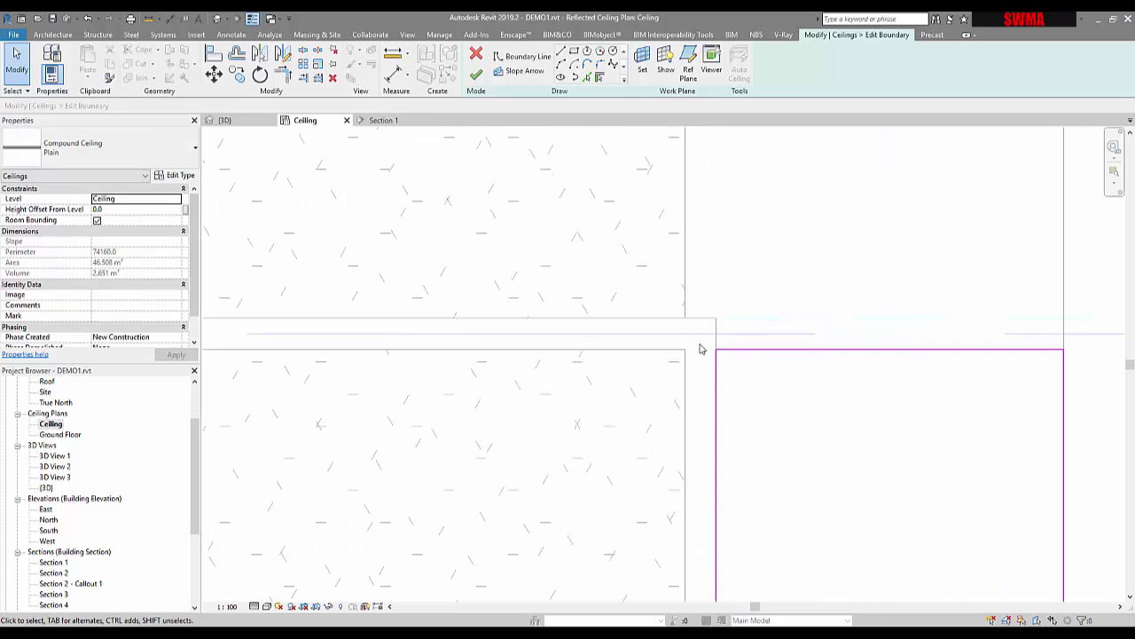
scroll(700, 349, down, 3)
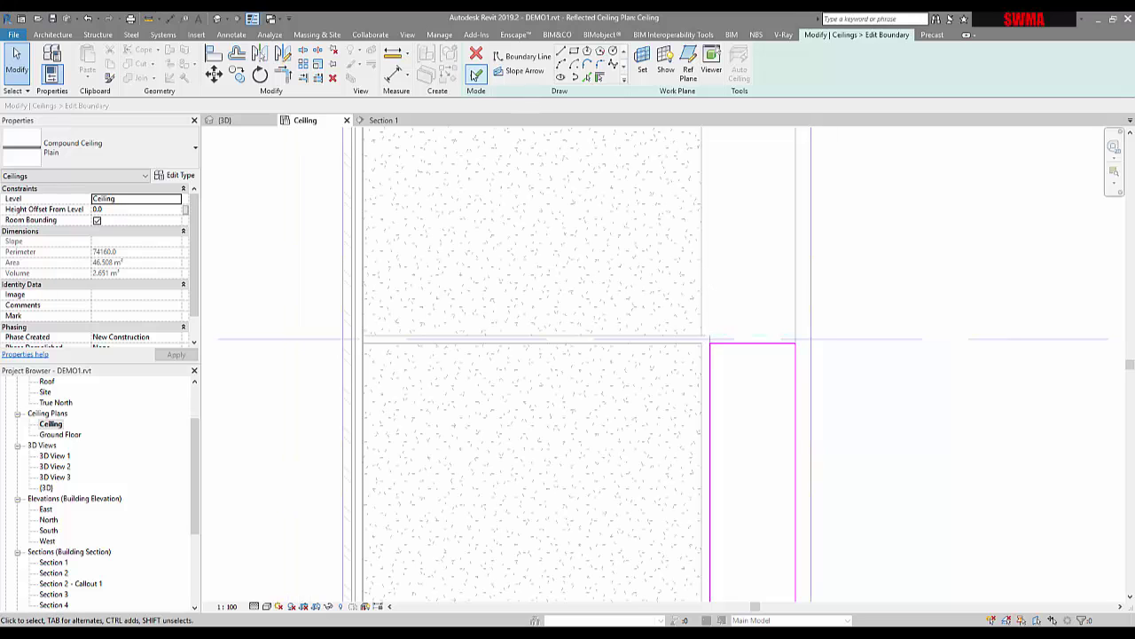
click(476, 76)
click(857, 275)
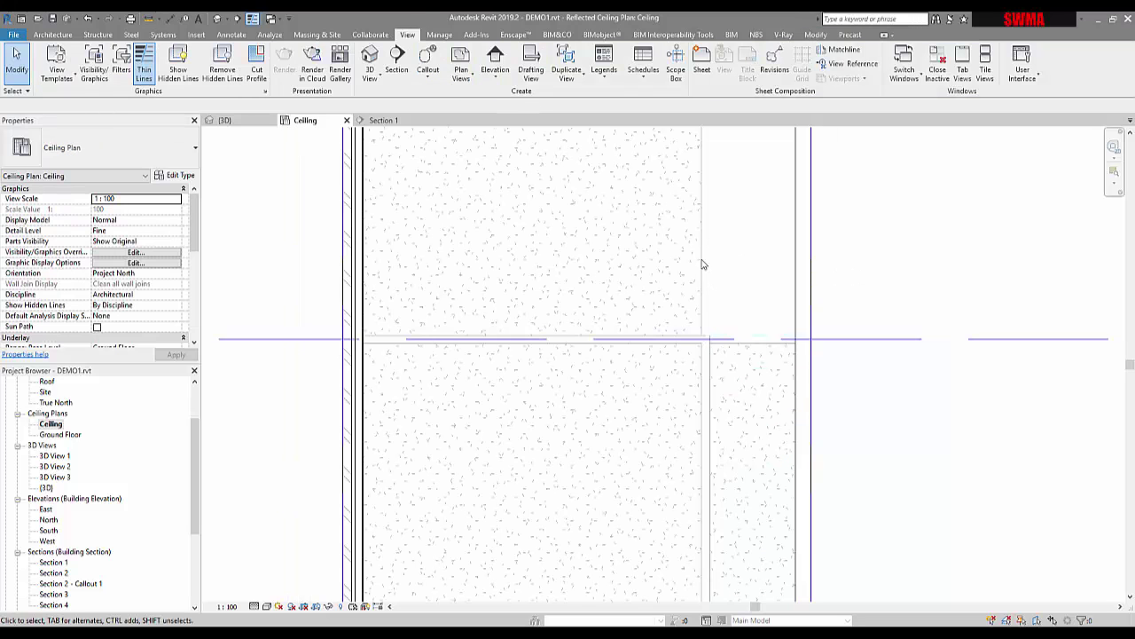
scroll(736, 380, down, 2)
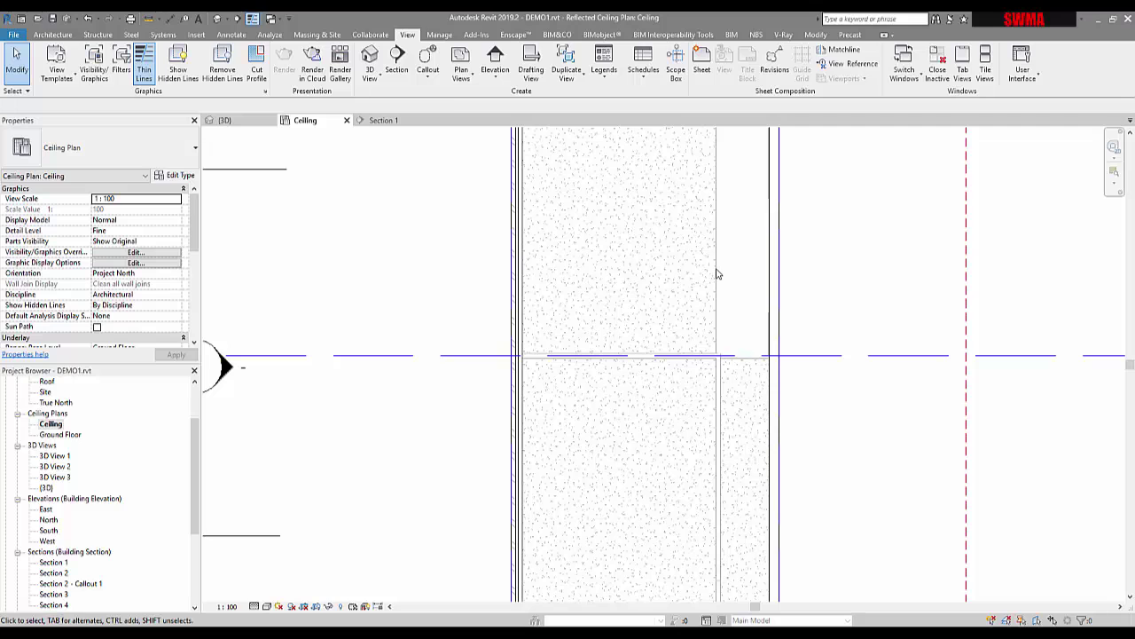
scroll(718, 274, down, 3)
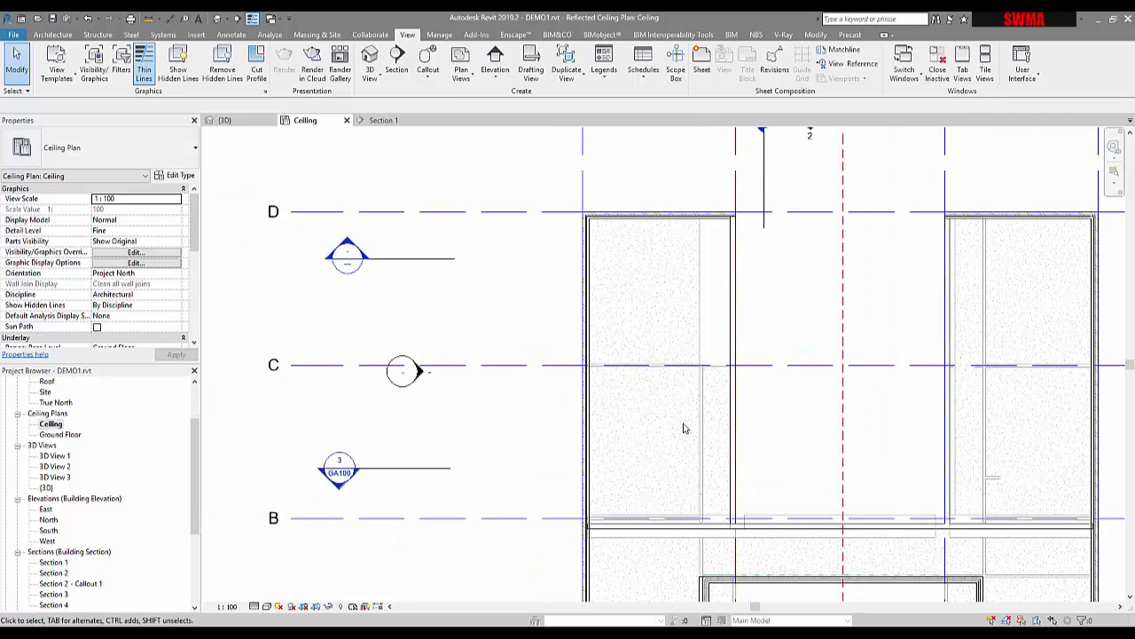
drag(555, 191, 788, 448)
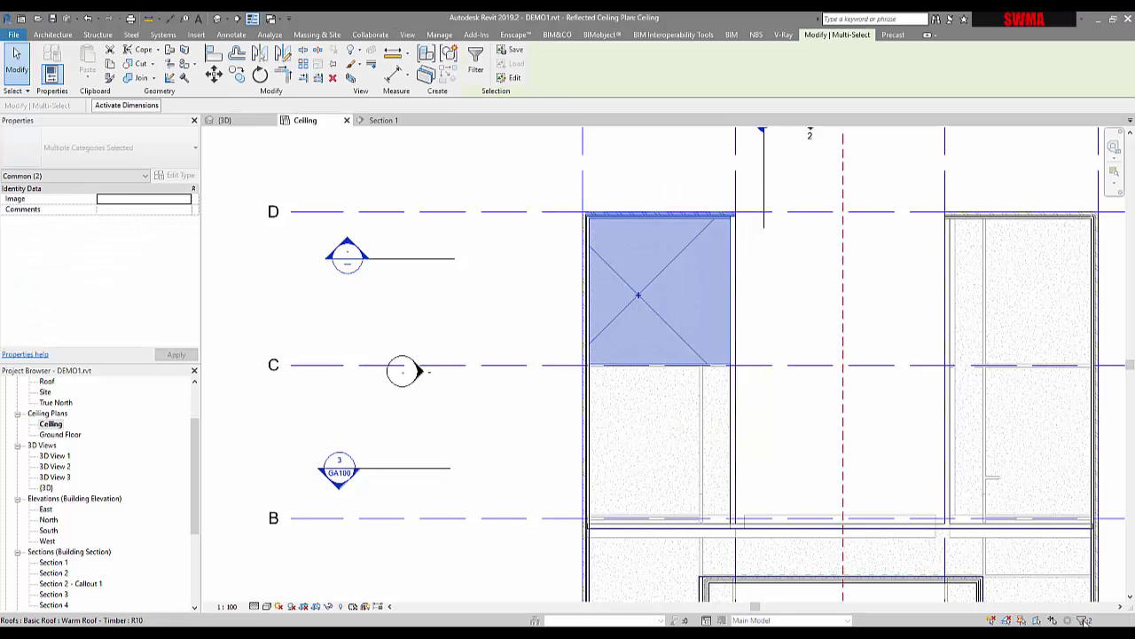
click(1084, 620)
click(900, 437)
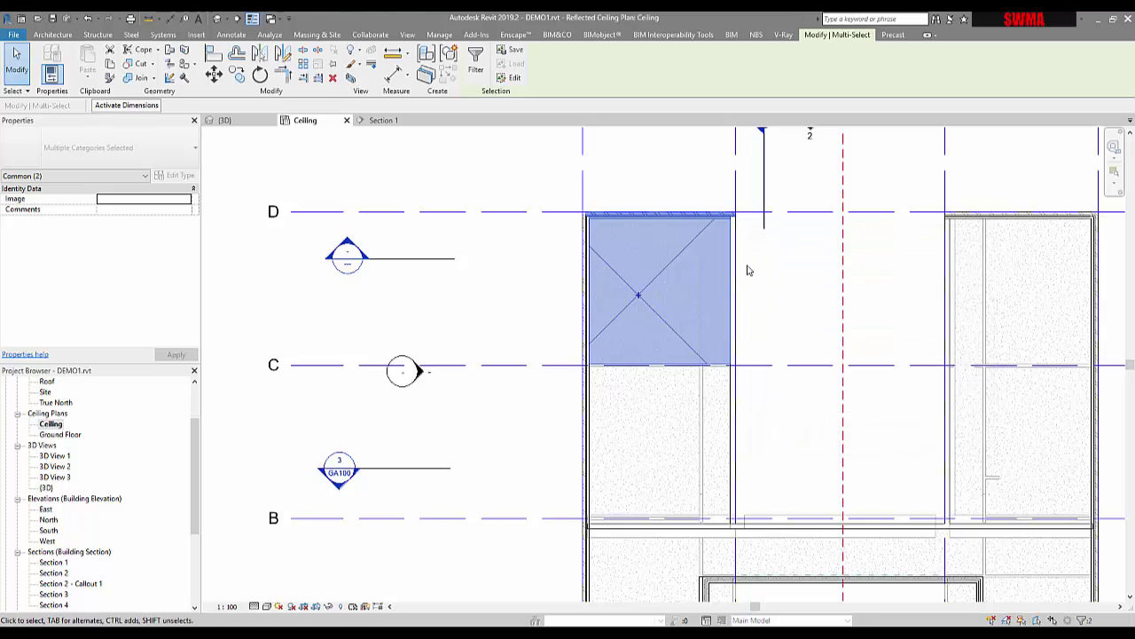
key(Escape)
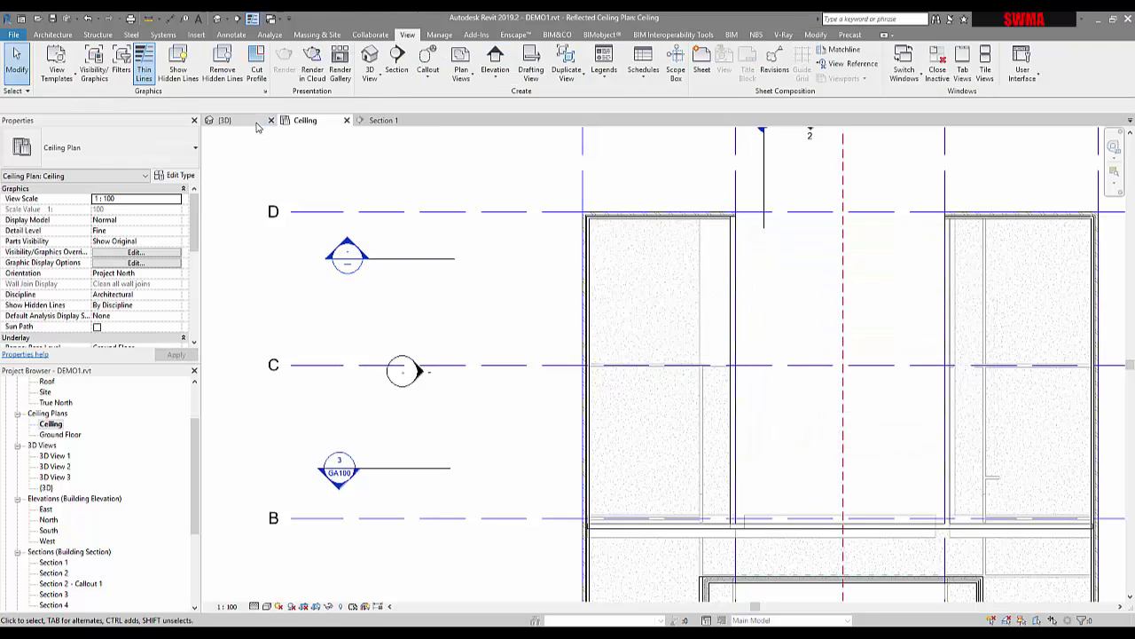
Edit the west wing end room's ceiling boundary in the Ceiling plan, moving its east line 1200 mm outward to the exterior wall face
click(256, 123)
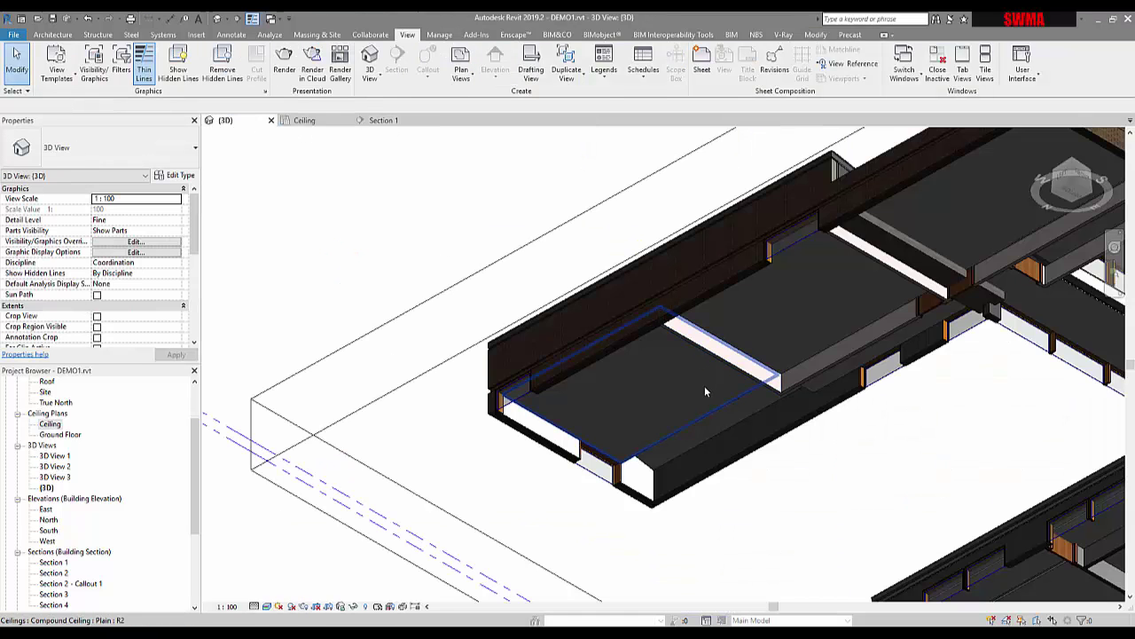
click(673, 428)
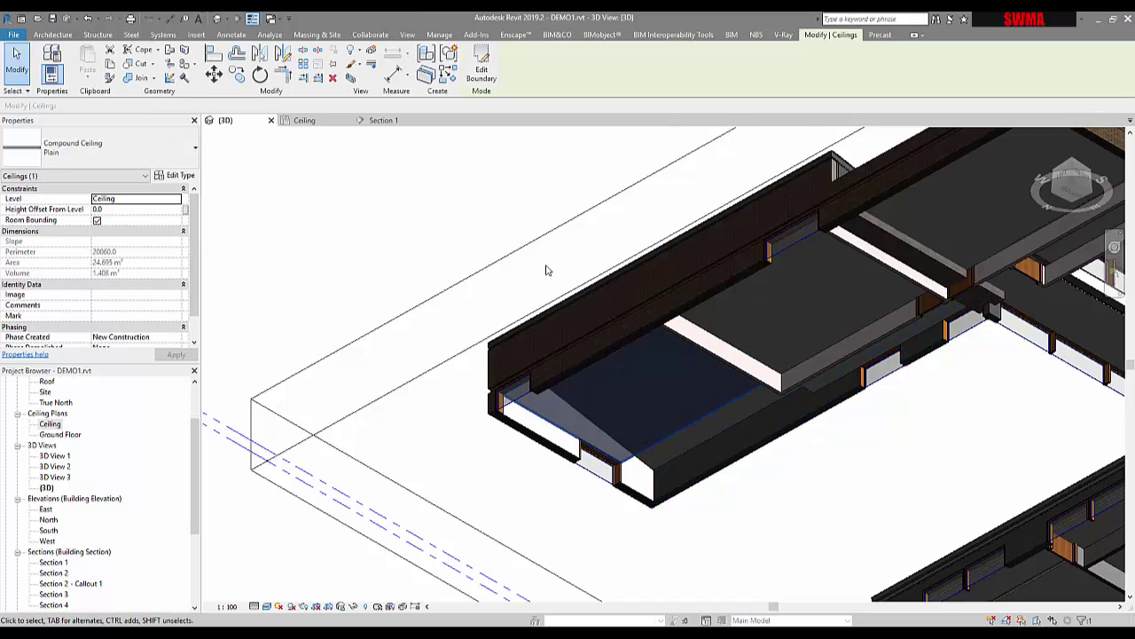
click(304, 120)
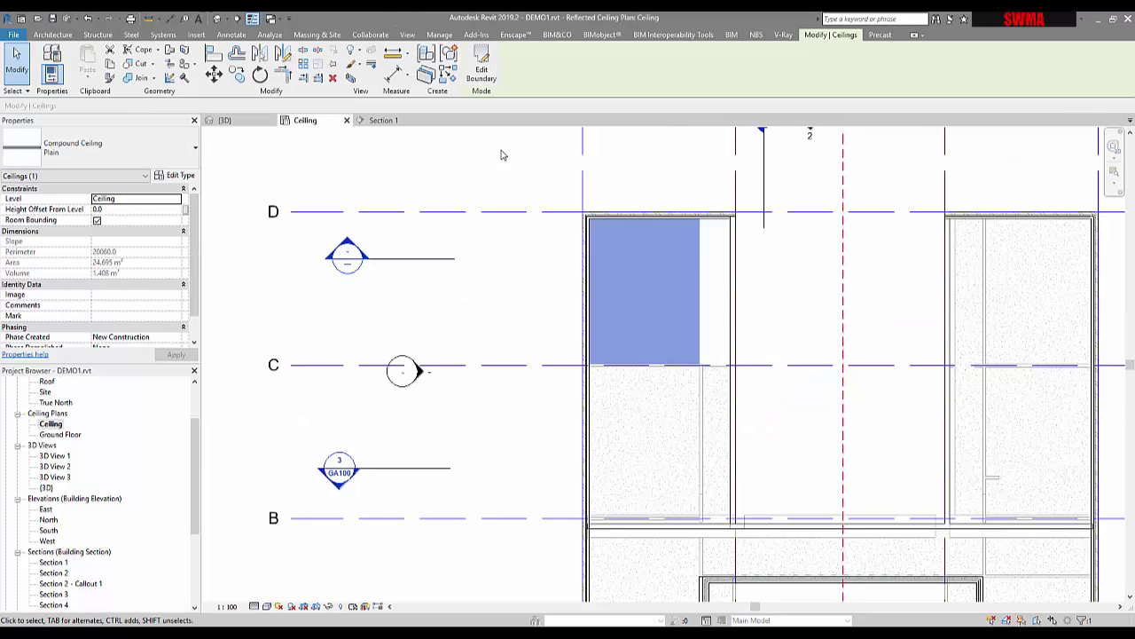
click(482, 61)
click(700, 310)
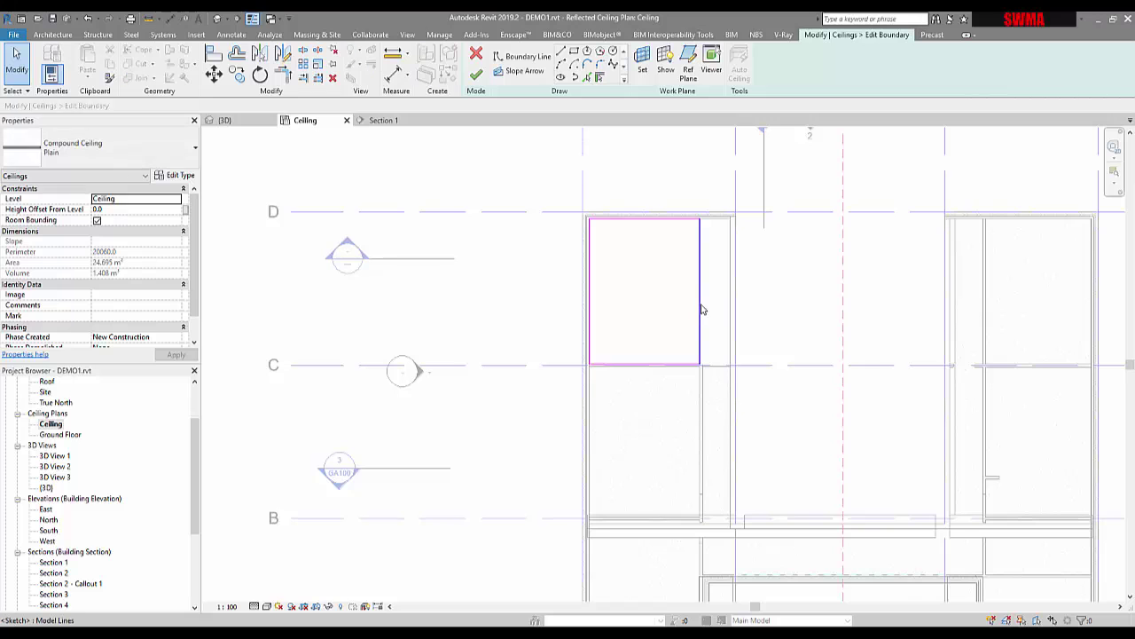
scroll(700, 312, up, 3)
drag(723, 326, 732, 323)
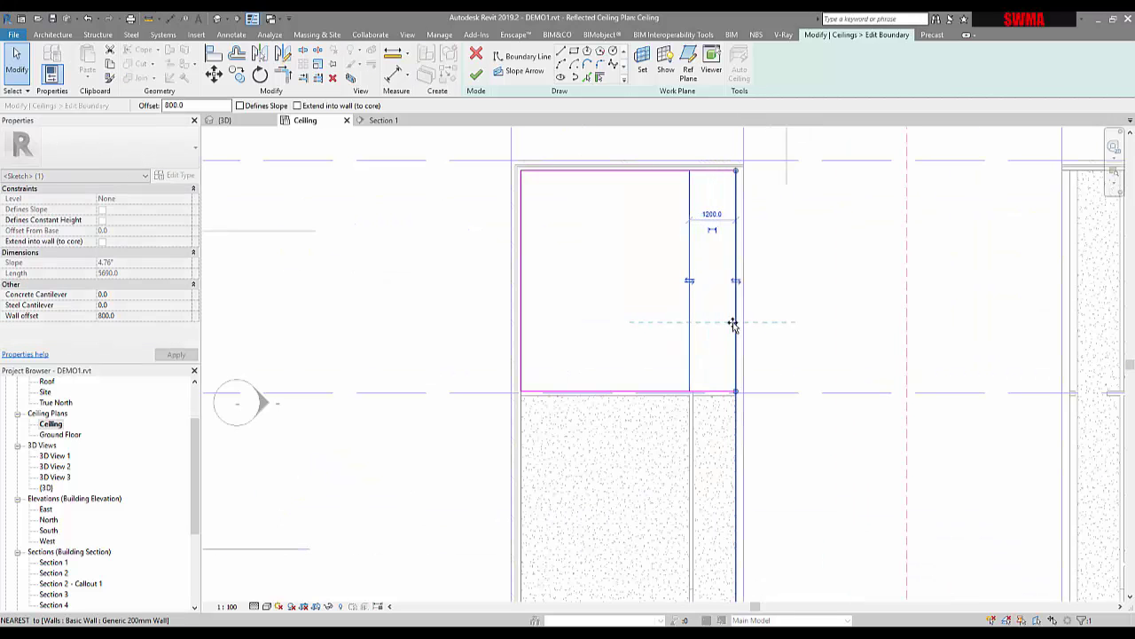
click(476, 74)
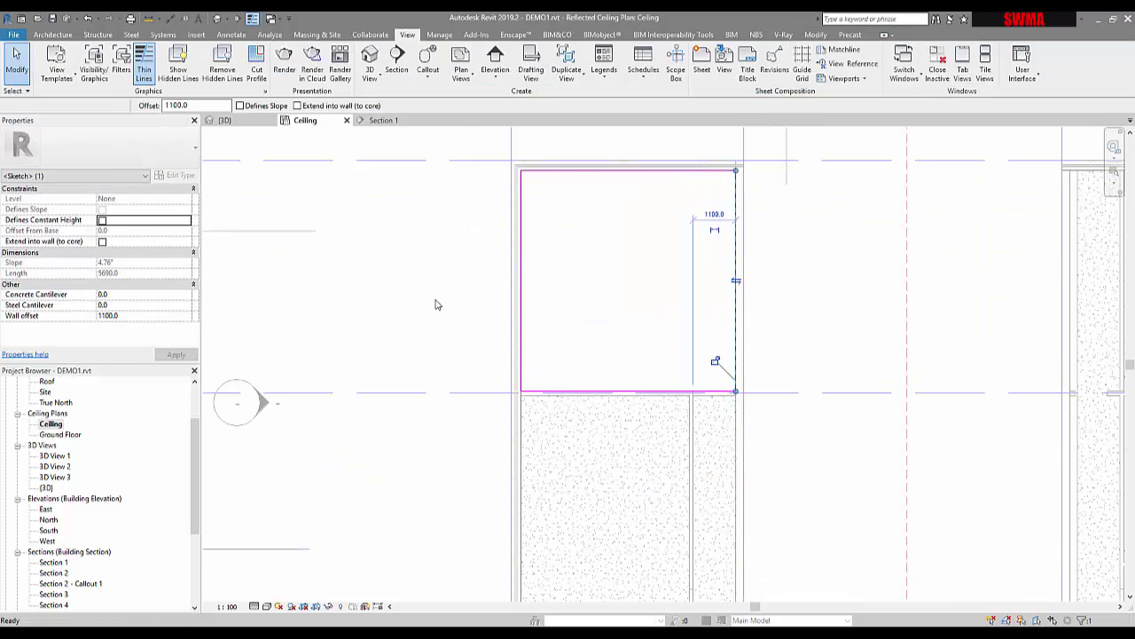
click(462, 377)
Check the extended end room ceiling from below in the 3D view, selecting it to examine its extent
scroll(456, 362, down, 2)
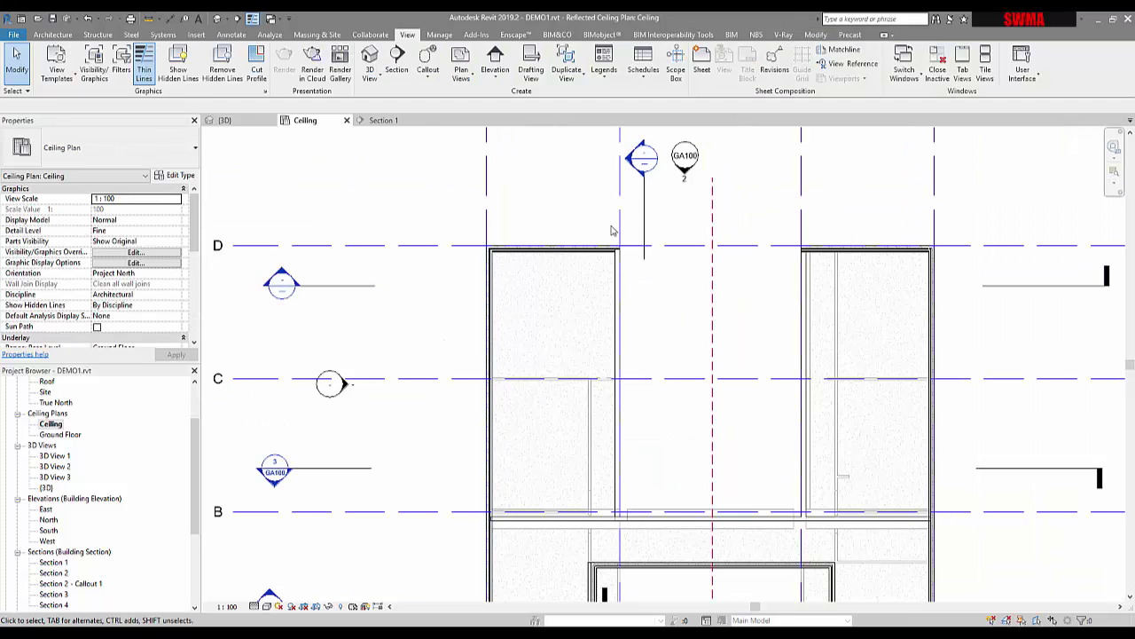
click(224, 120)
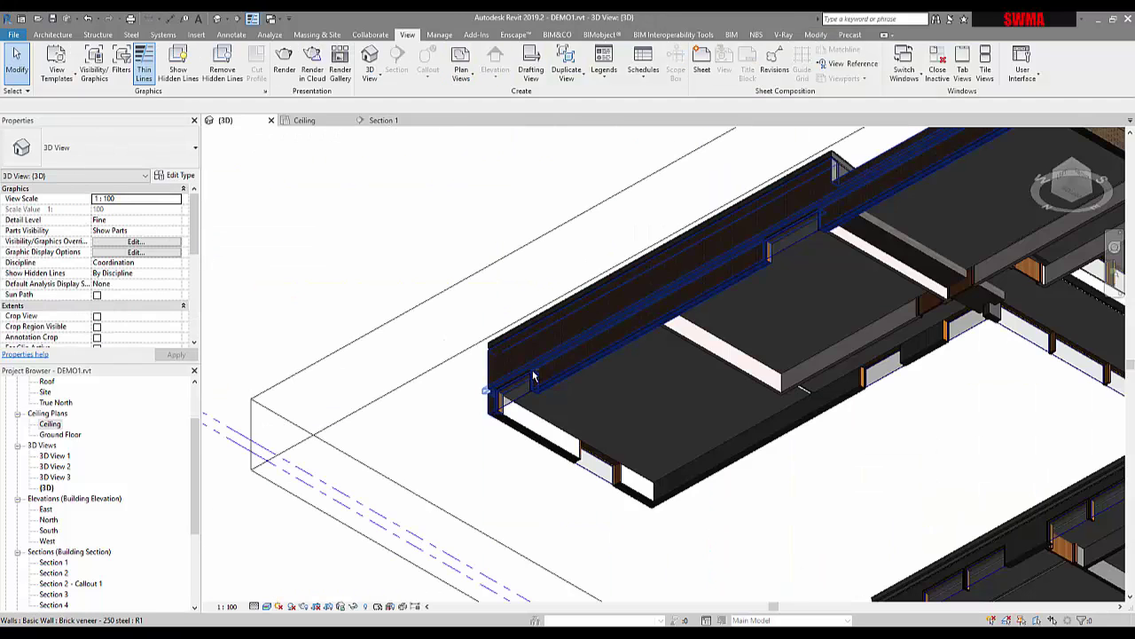
shift+middle_drag(542, 237, 798, 353)
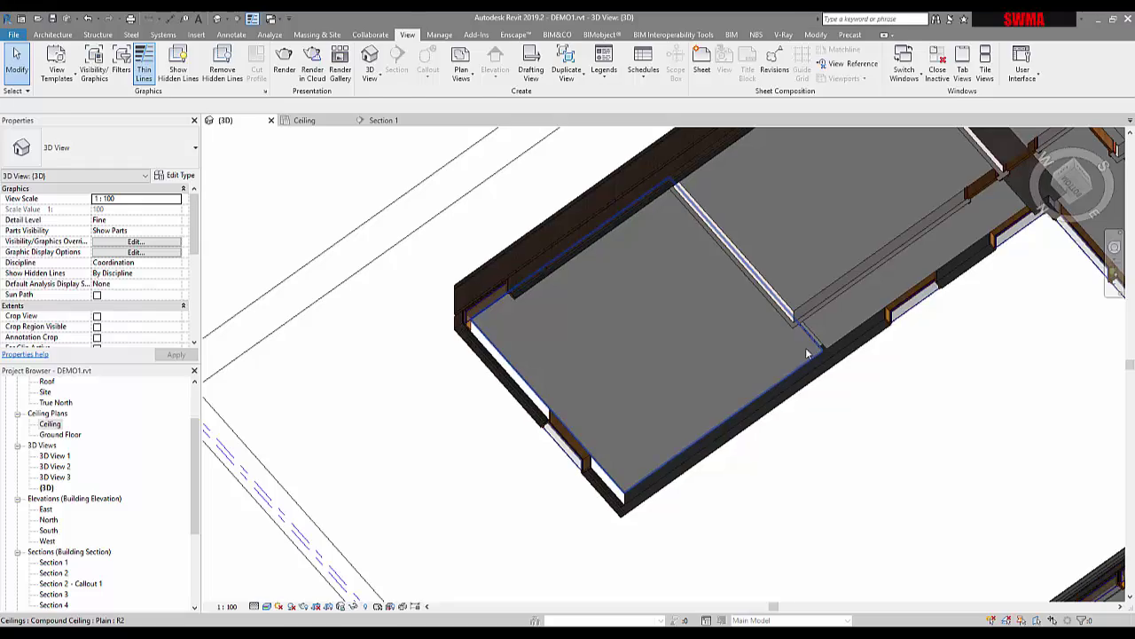
click(521, 316)
scroll(520, 316, down, 2)
shift+middle_drag(550, 313, 558, 382)
click(375, 251)
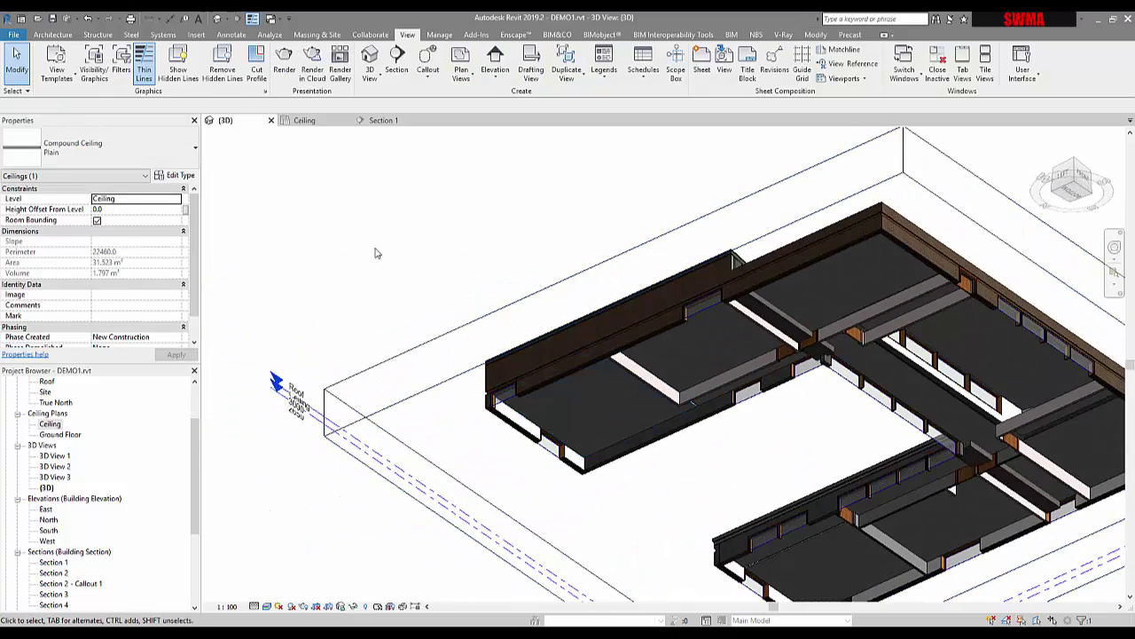
Open the Ceiling plan's View Range settings with the sample diagram and bring up their online help article
click(304, 120)
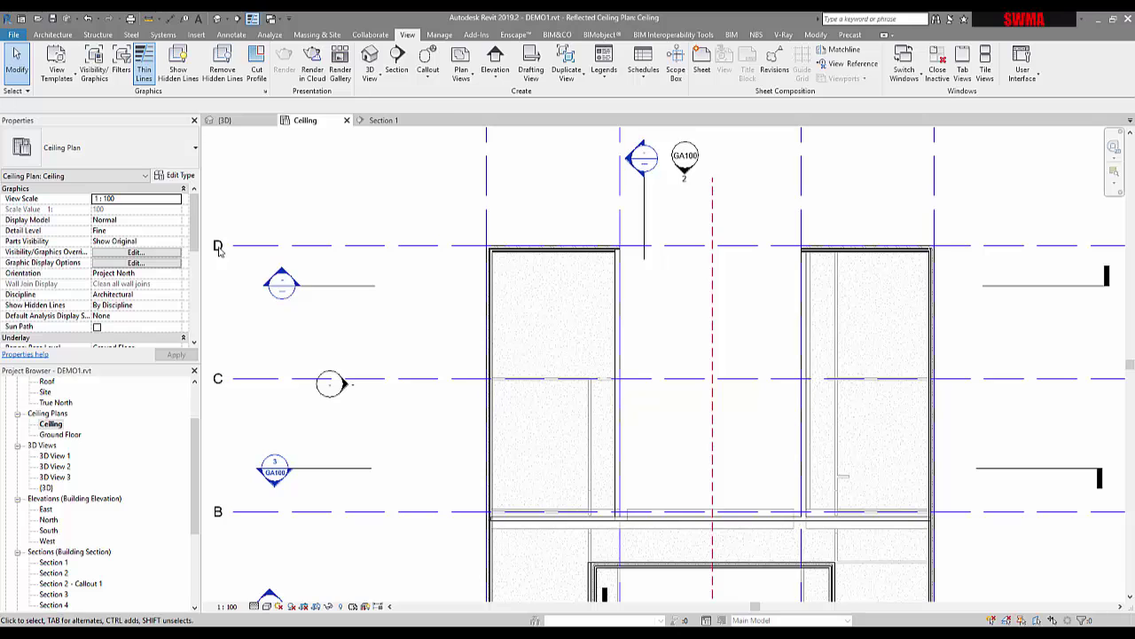
drag(193, 204, 188, 284)
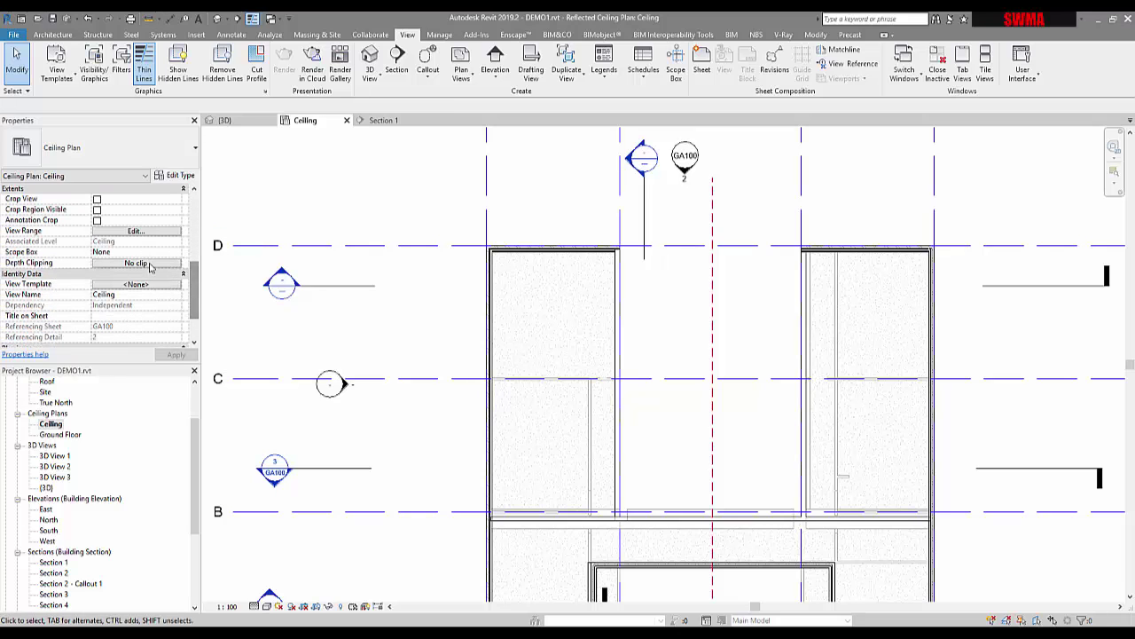
click(136, 231)
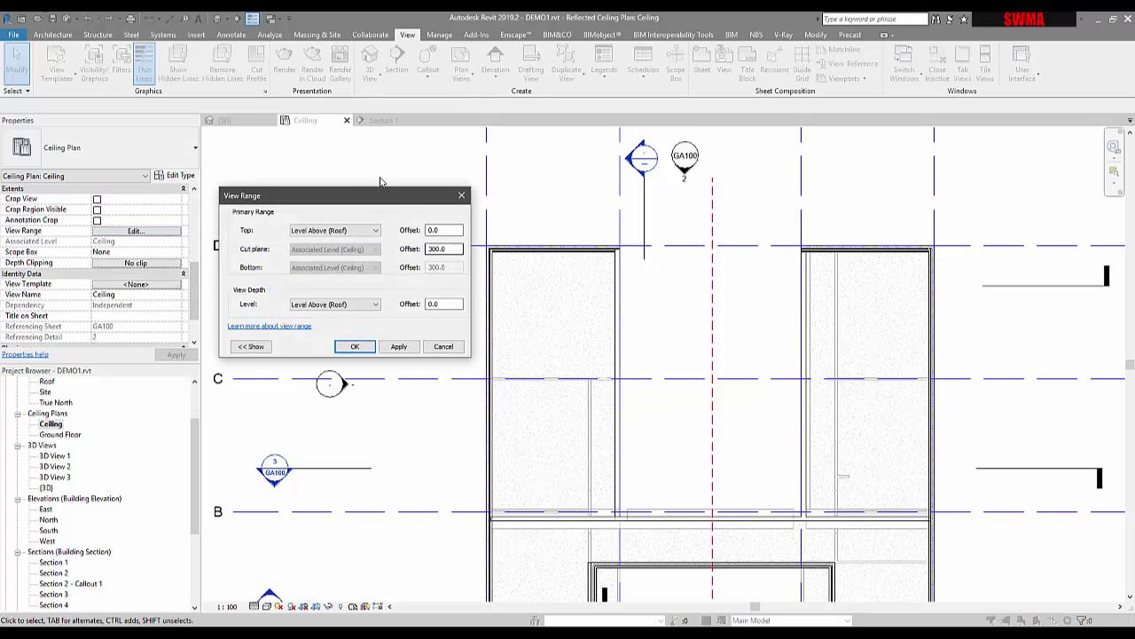
click(586, 367)
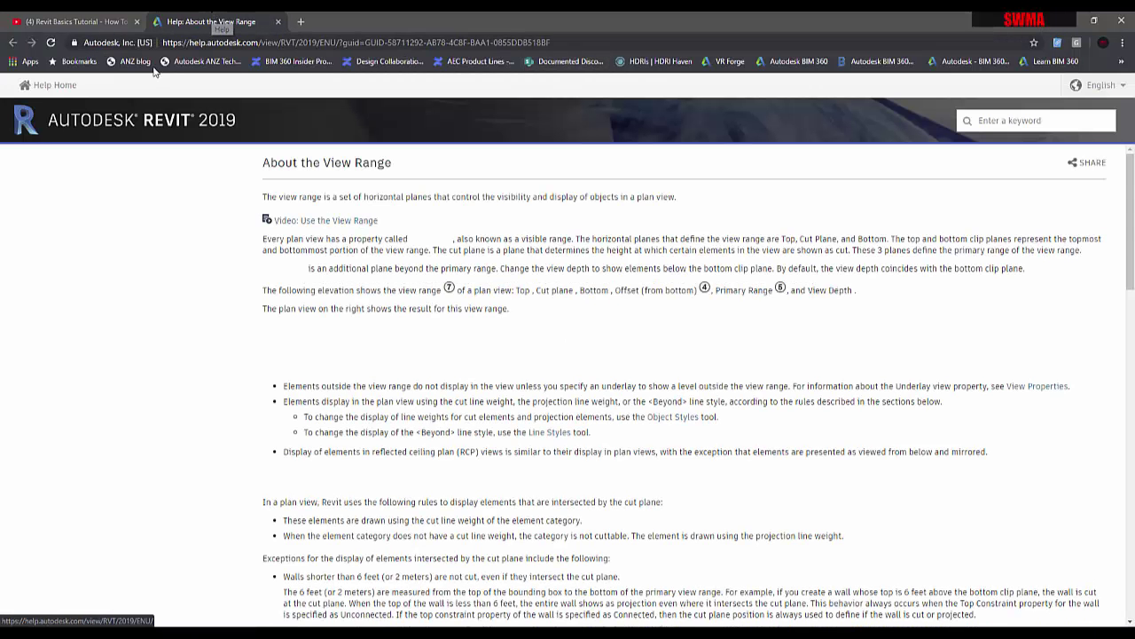
Examine the section diagram in the View Range help article in the browser, and close the View Range settings back in Revit
click(137, 23)
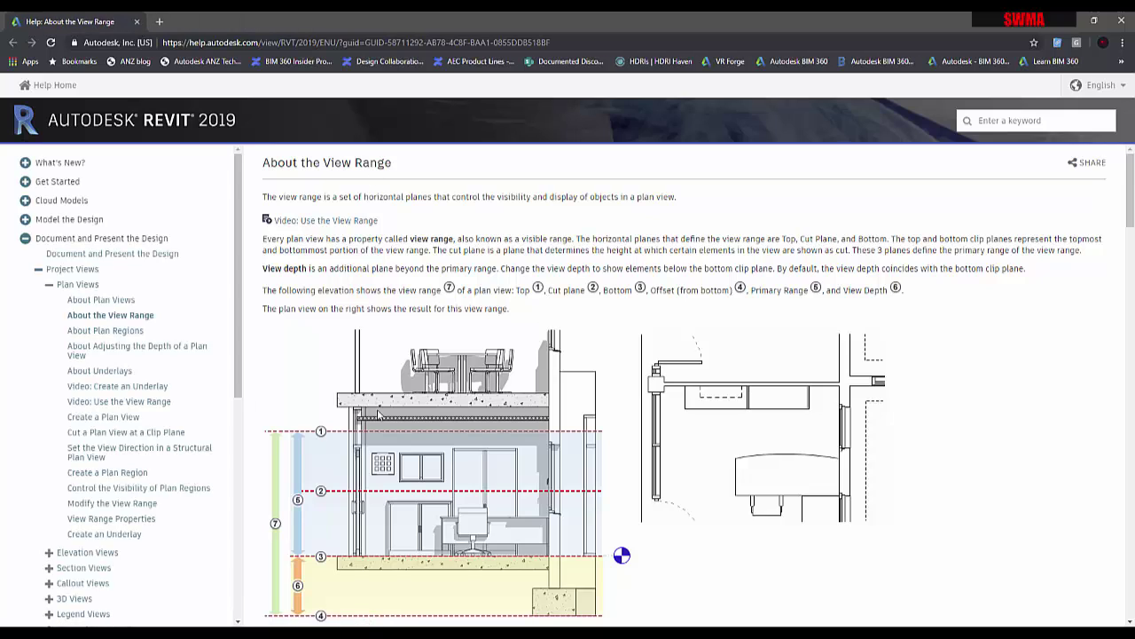
scroll(419, 416, down, 3)
scroll(418, 416, up, 2)
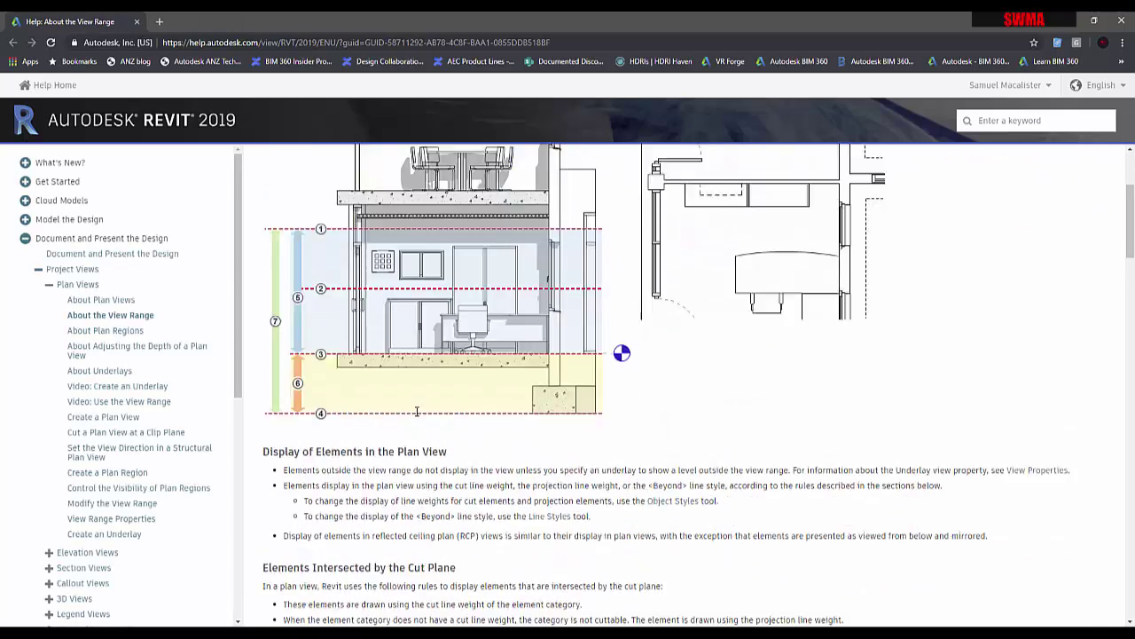
double_click(421, 16)
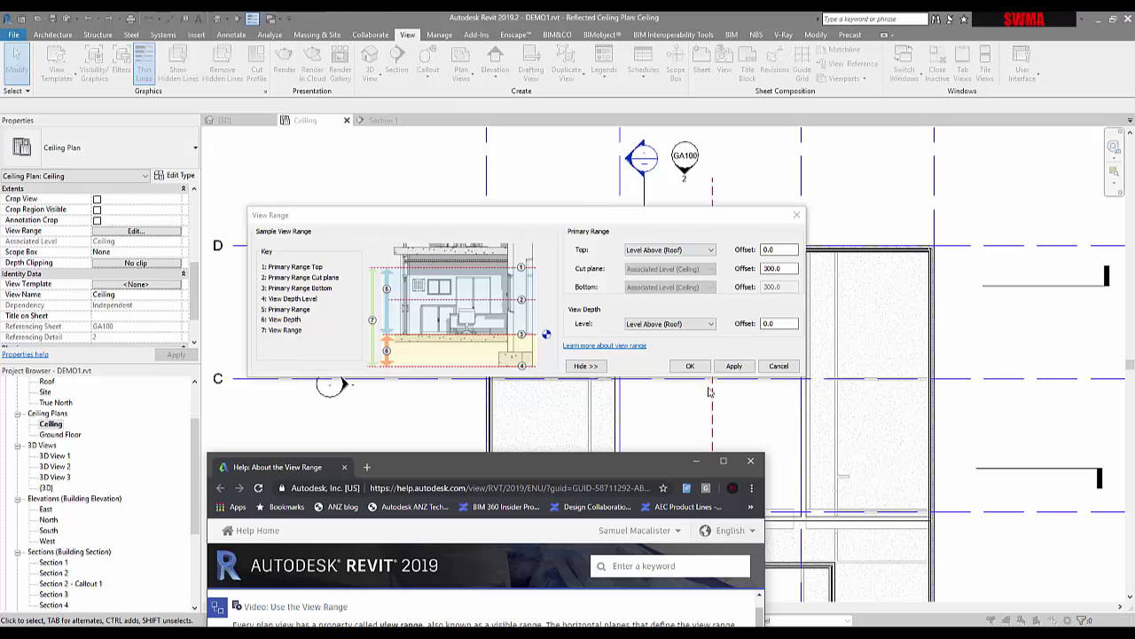
click(690, 366)
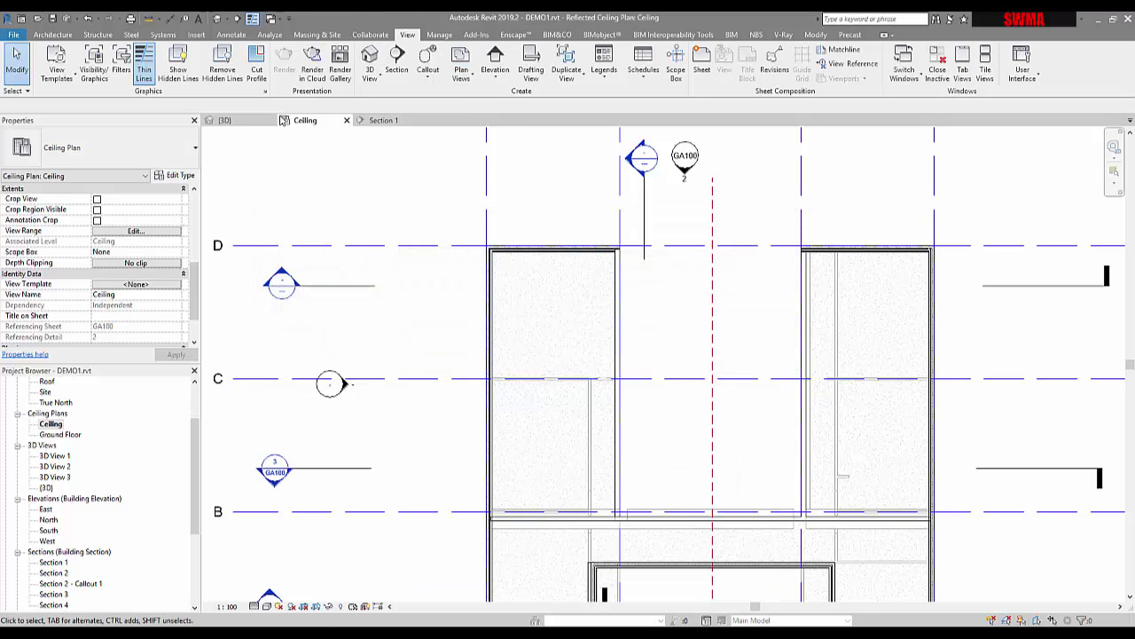
Select the room ceilings and the continuous corridor ceiling in turn in the 3D view to examine their separate extents
click(271, 120)
click(607, 408)
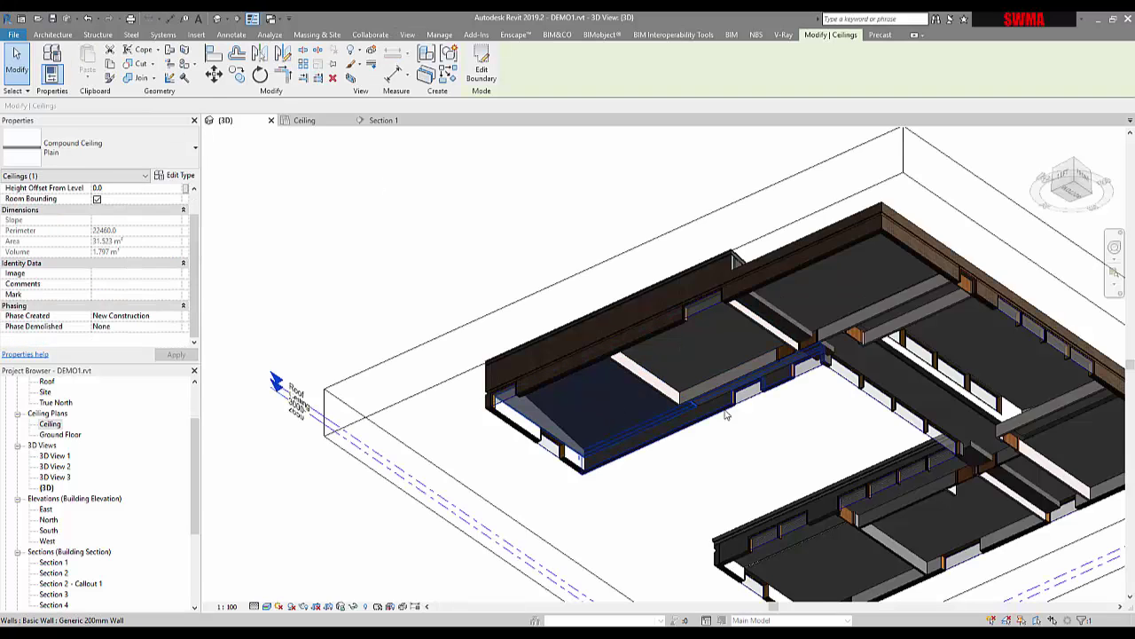
scroll(725, 415, up, 3)
click(702, 319)
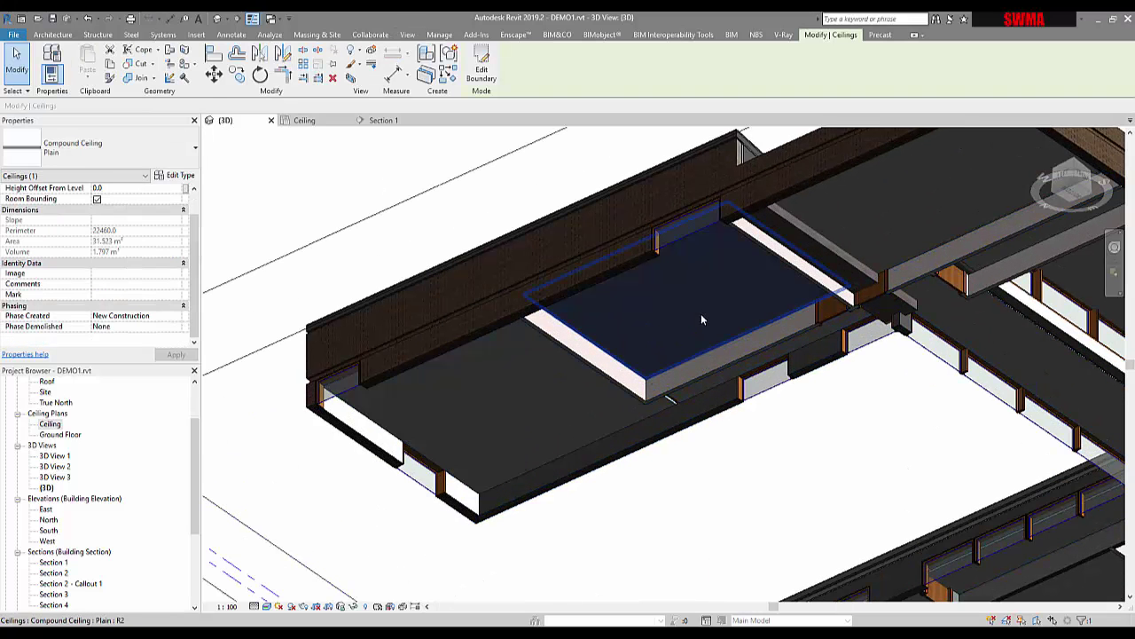
click(754, 398)
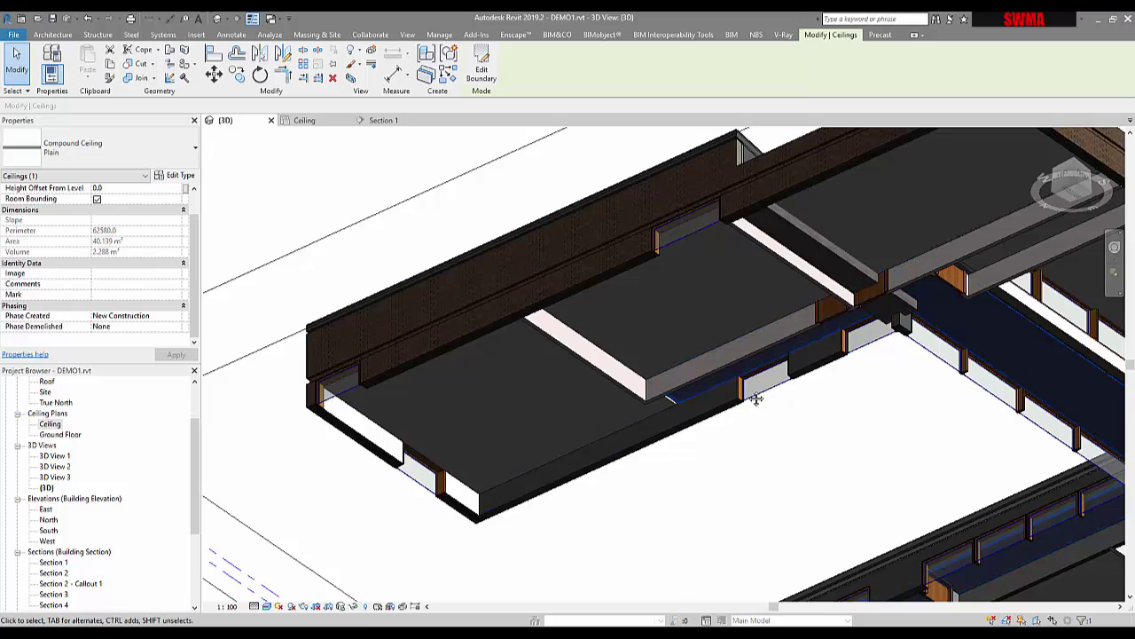
middle_drag(756, 399, 613, 376)
click(707, 193)
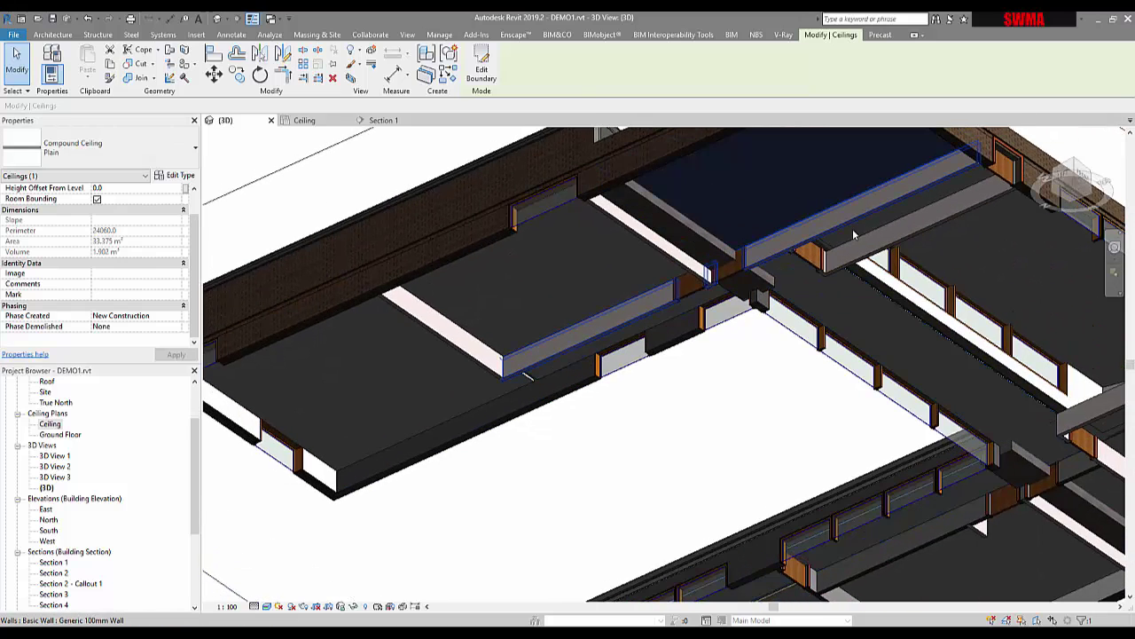
click(850, 301)
middle_drag(823, 420, 726, 316)
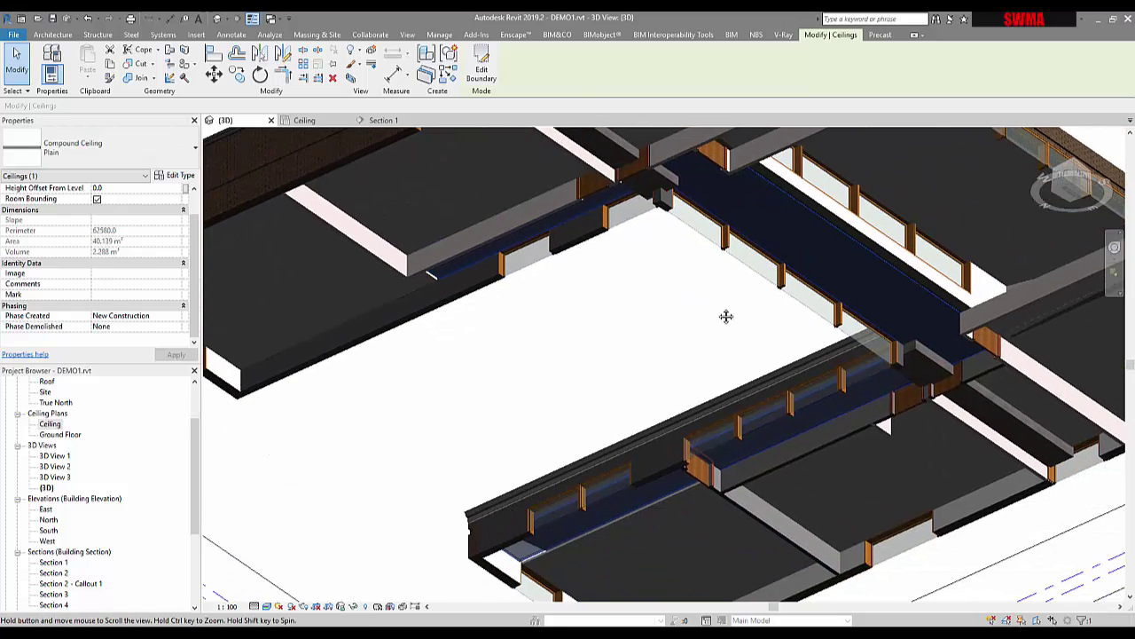